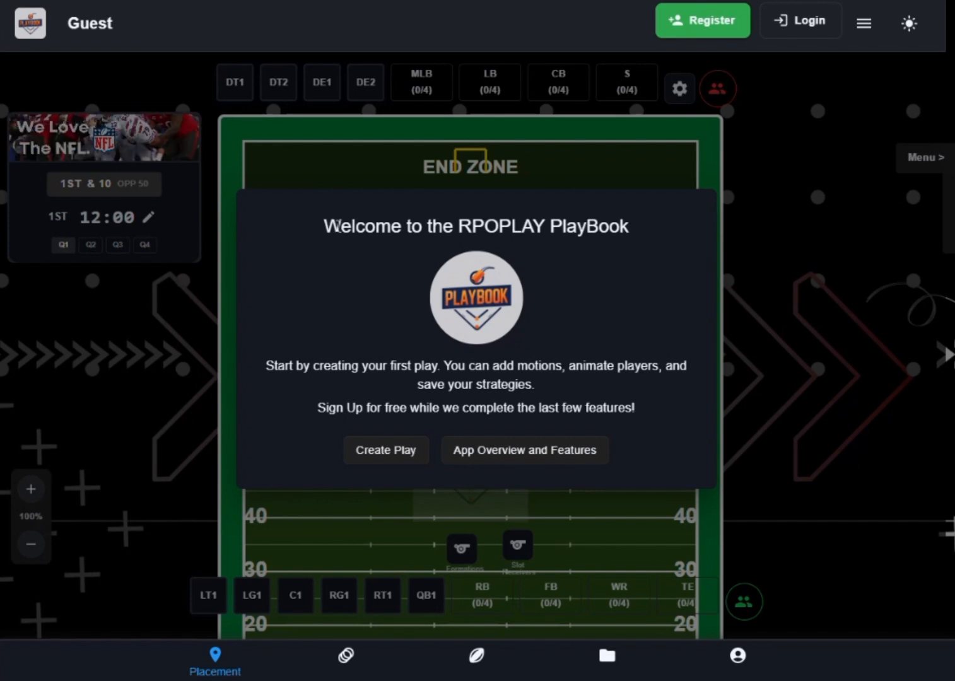
- Read the welcome message and look through the app overview and its list of top features
drag(340, 226, 577, 225)
click(471, 355)
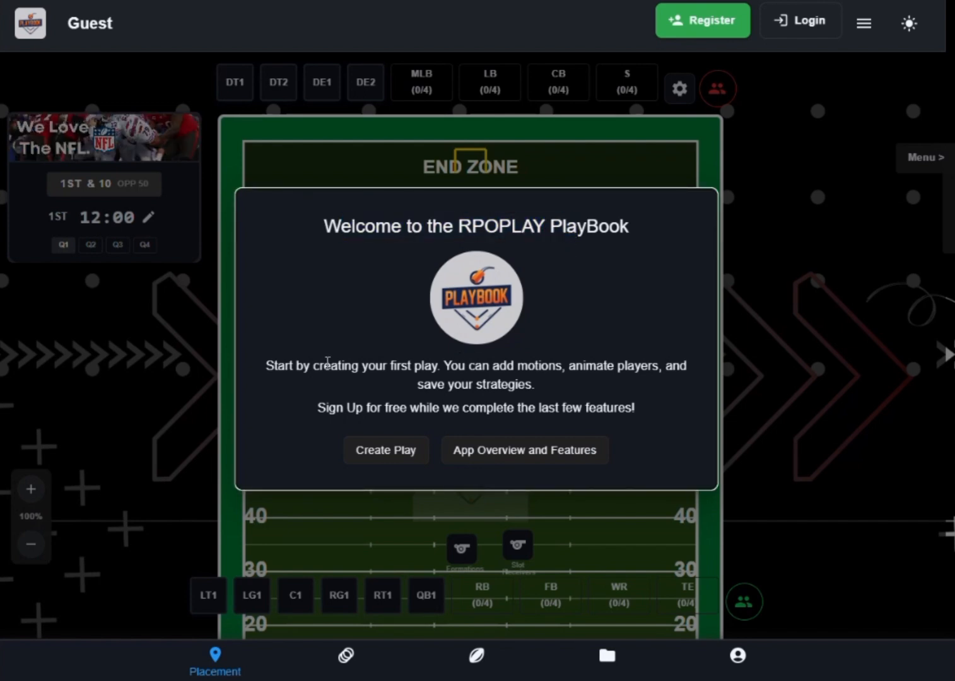
drag(313, 367, 591, 376)
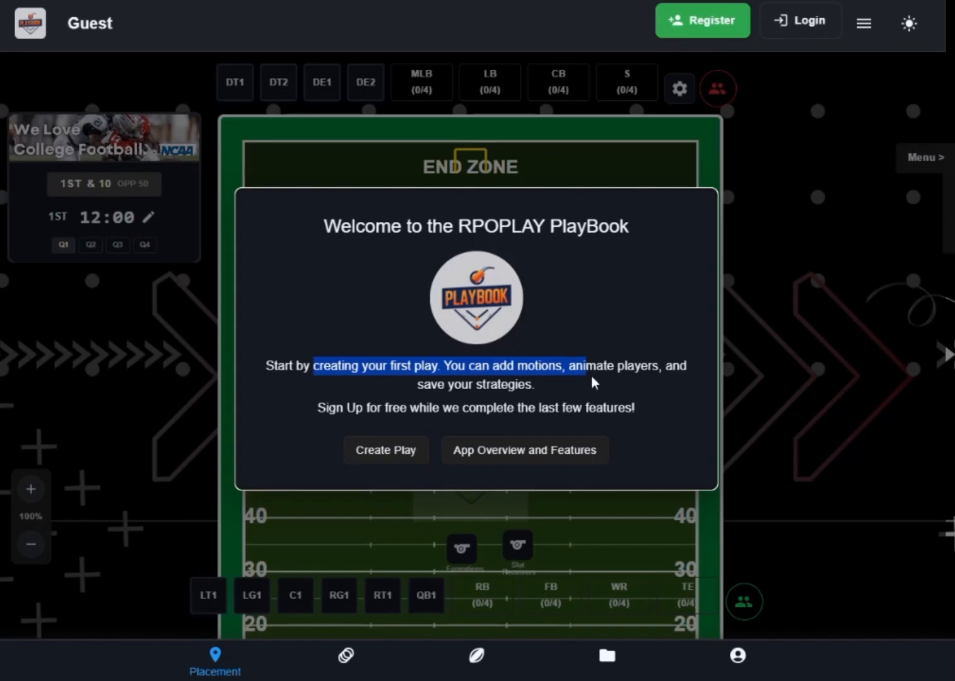
click(482, 457)
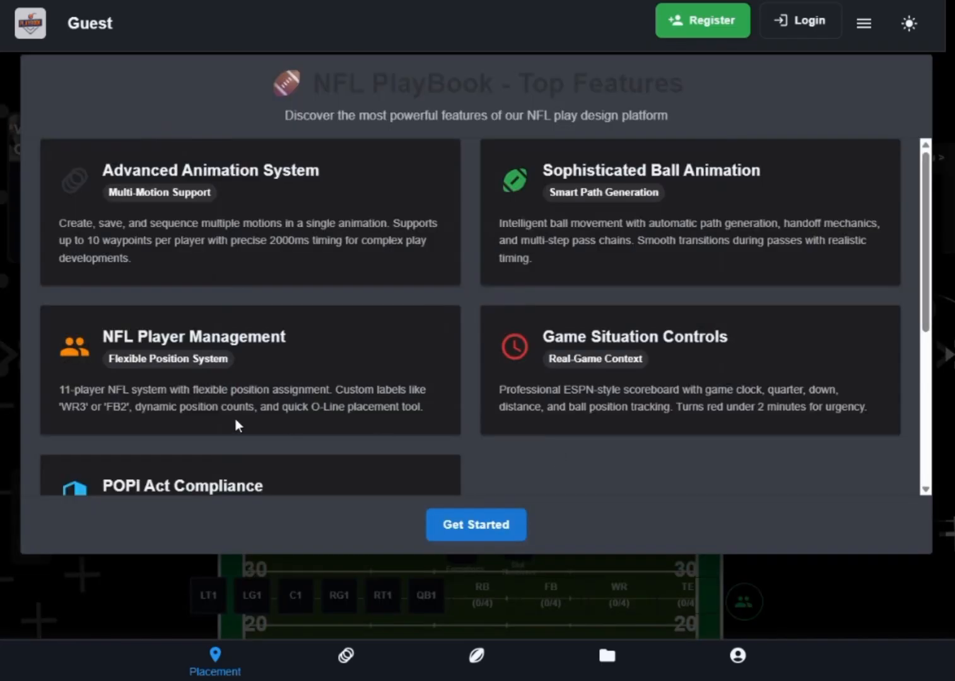
scroll(412, 242, down, 5)
scroll(405, 241, up, 5)
scroll(547, 471, down, 3)
scroll(358, 432, down, 2)
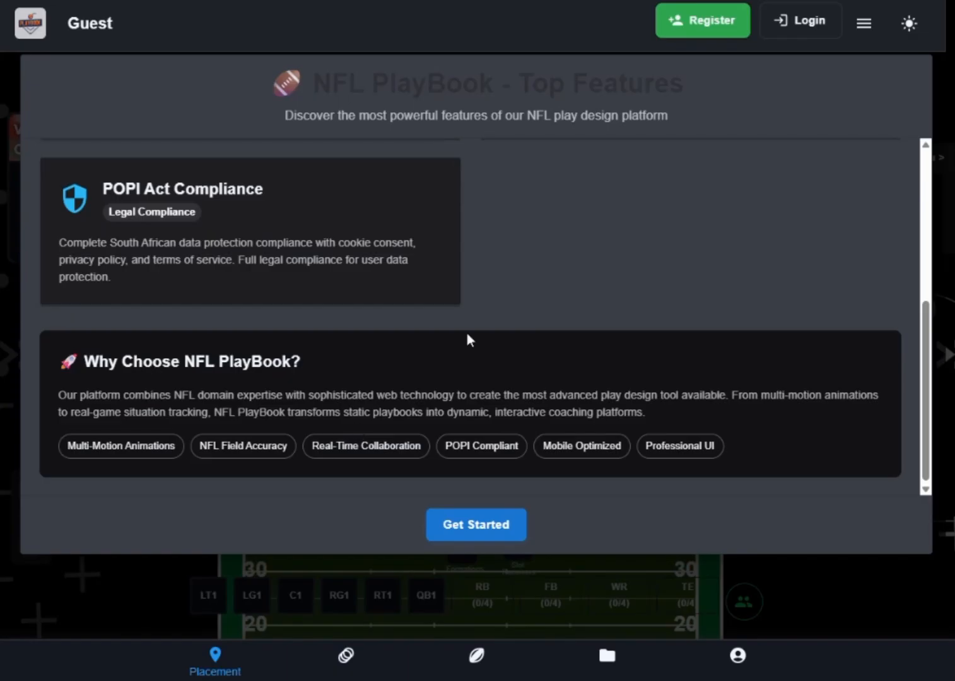
scroll(502, 326, up, 4)
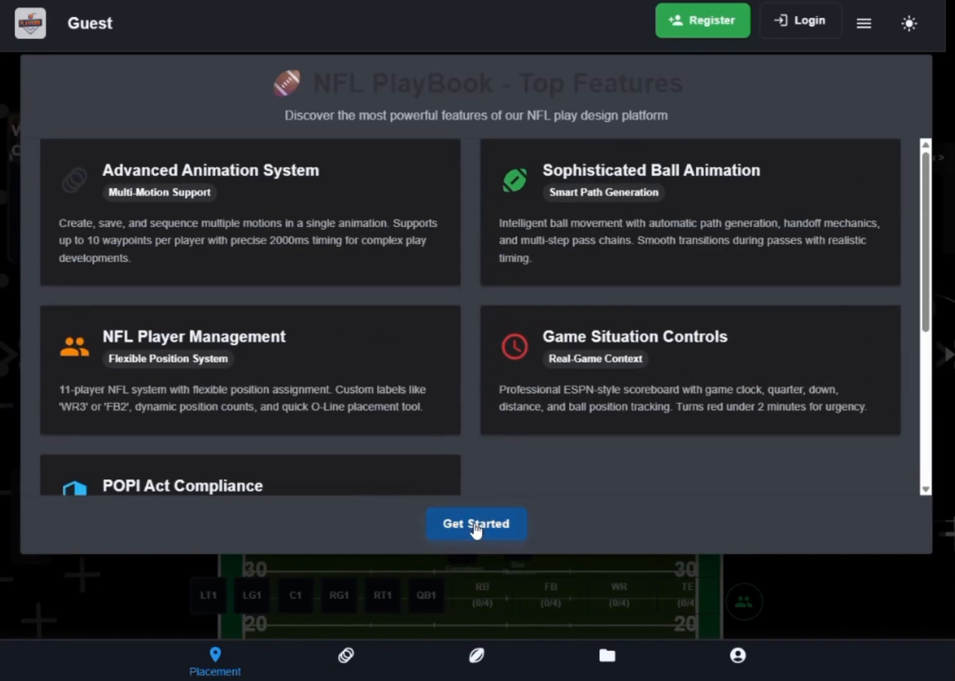
- Leave the features overview and start creating a play from the welcome message
click(477, 527)
click(586, 379)
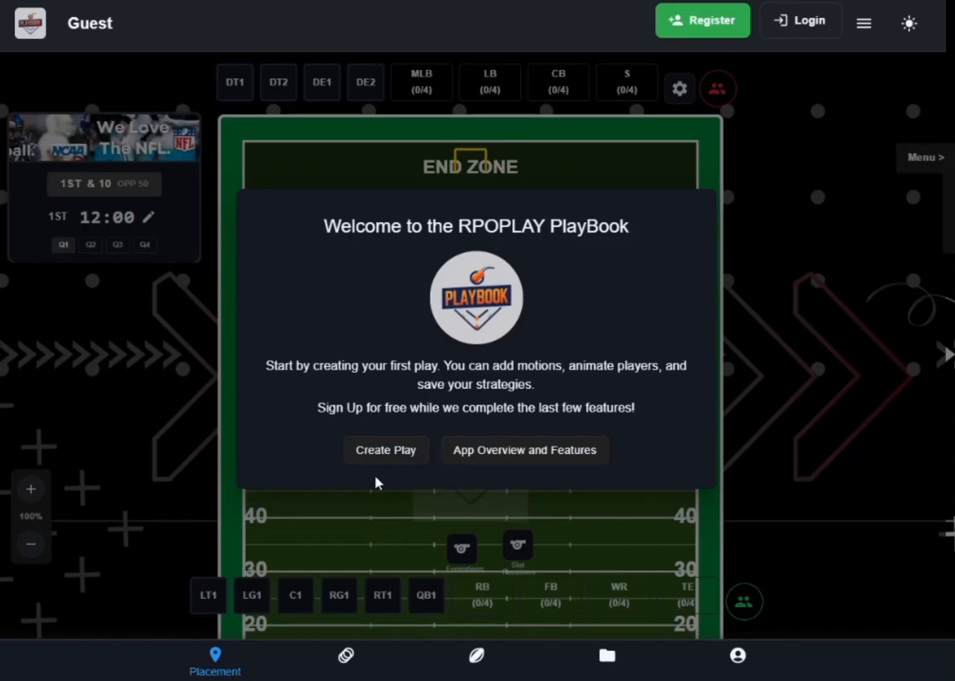
click(386, 452)
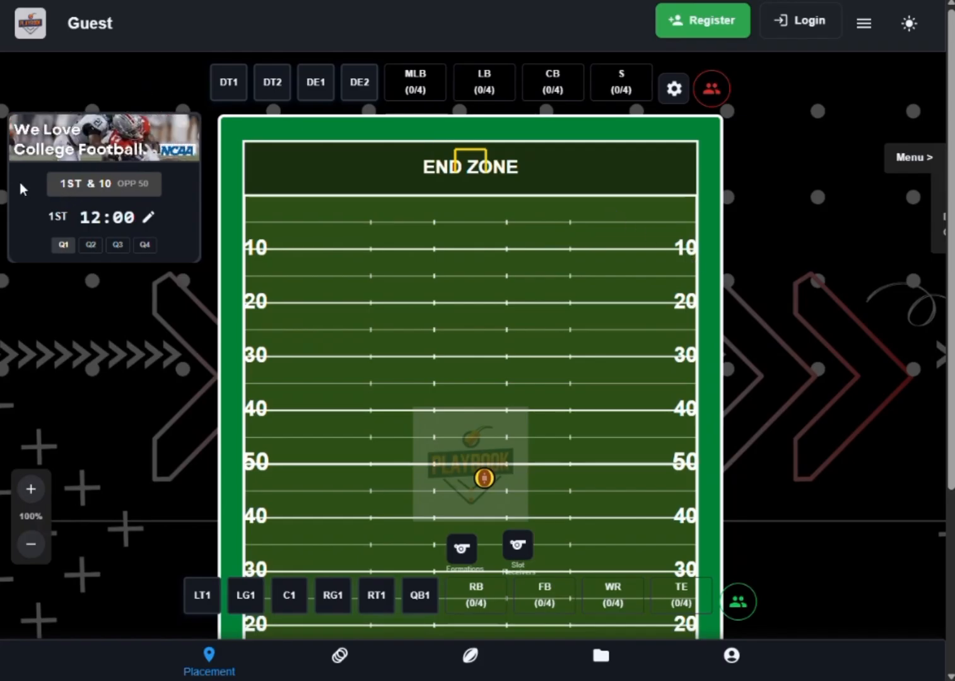
- Set the down to 3rd on the scoreboard
click(73, 183)
click(74, 234)
click(65, 183)
click(74, 256)
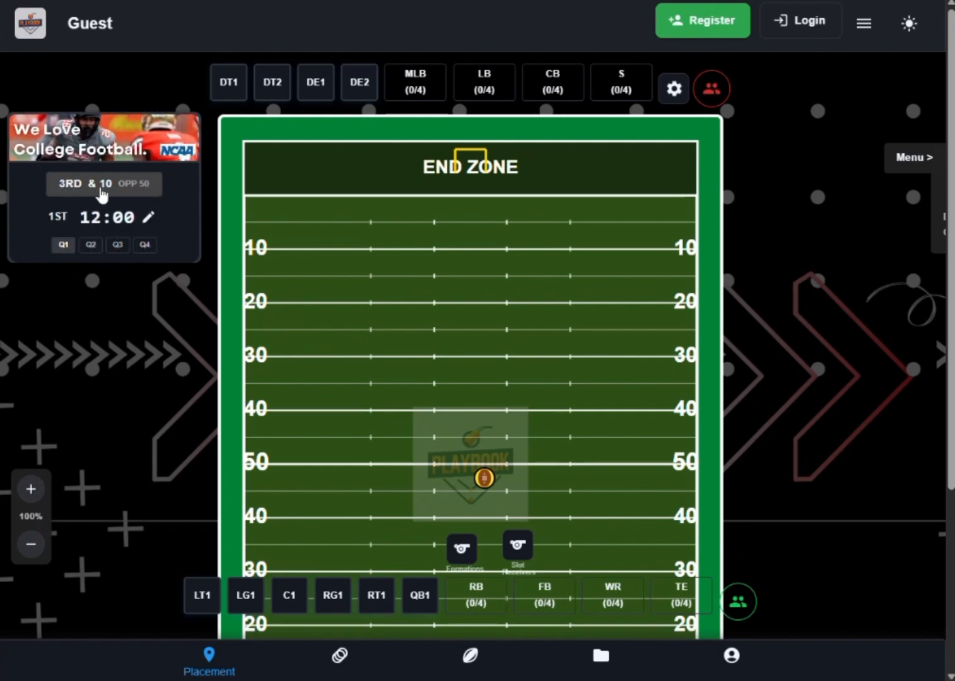
- Set the distance to go to 14 yards on the scoreboard
click(105, 181)
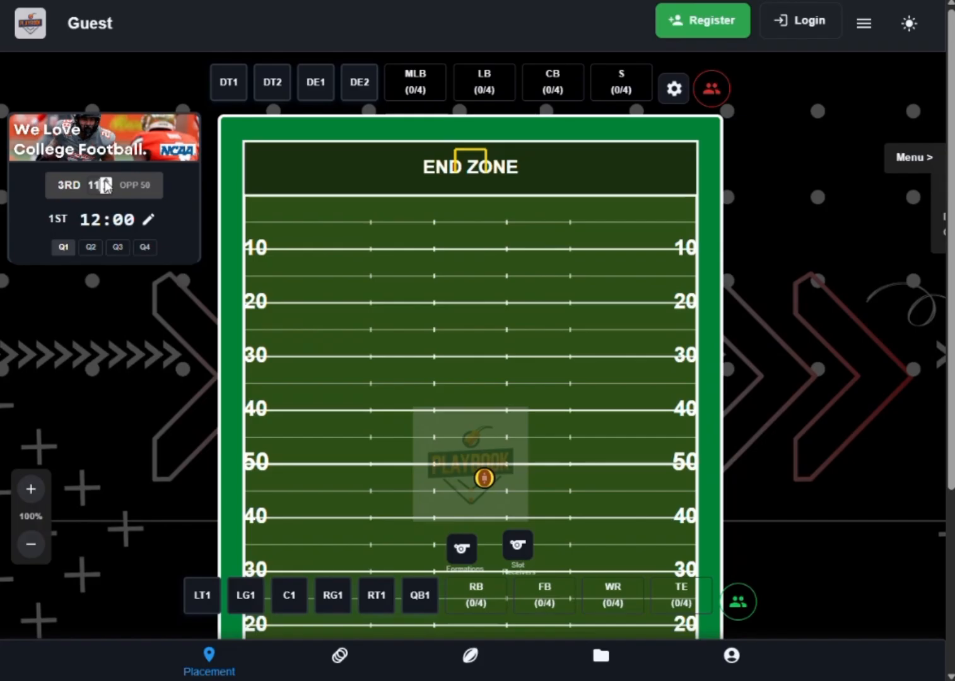
click(105, 181)
click(105, 181)
click(105, 181)
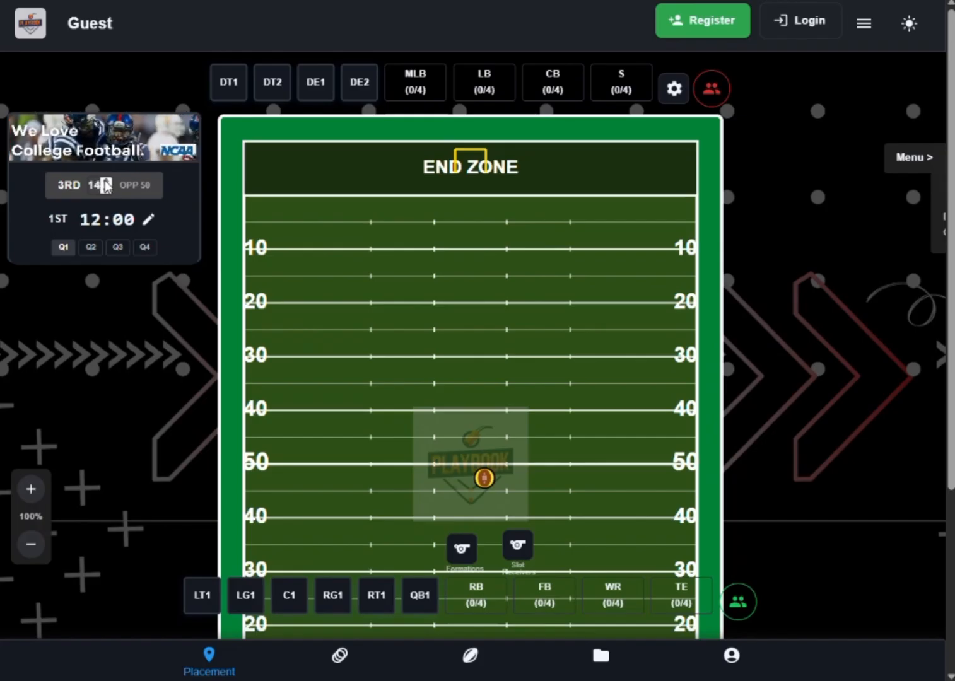
key(Return)
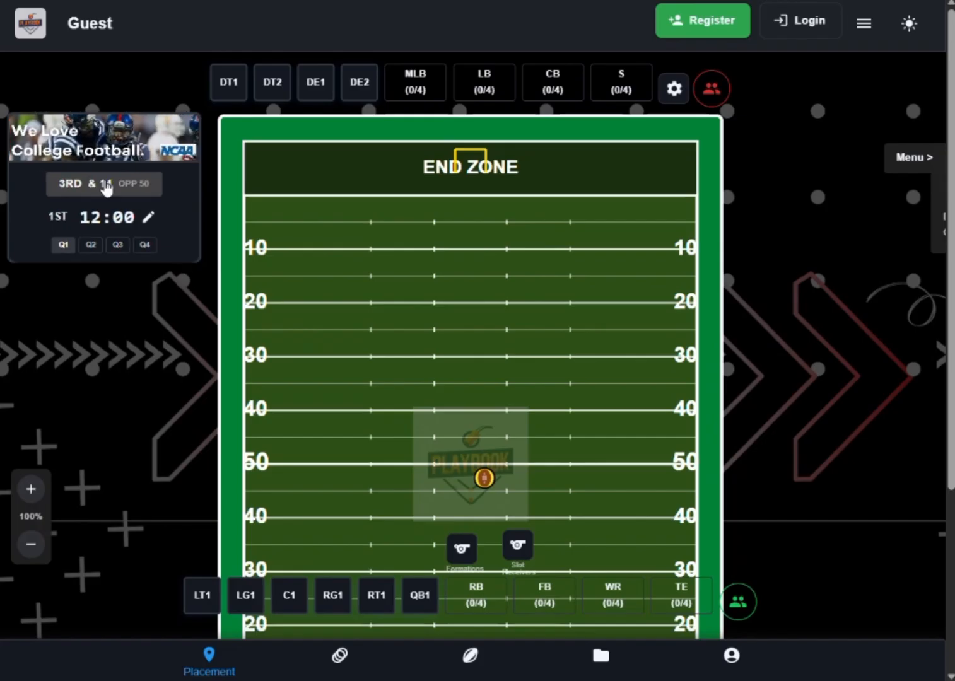
- Select the football on the field and set the scoreboard to the third quarter
double_click(145, 183)
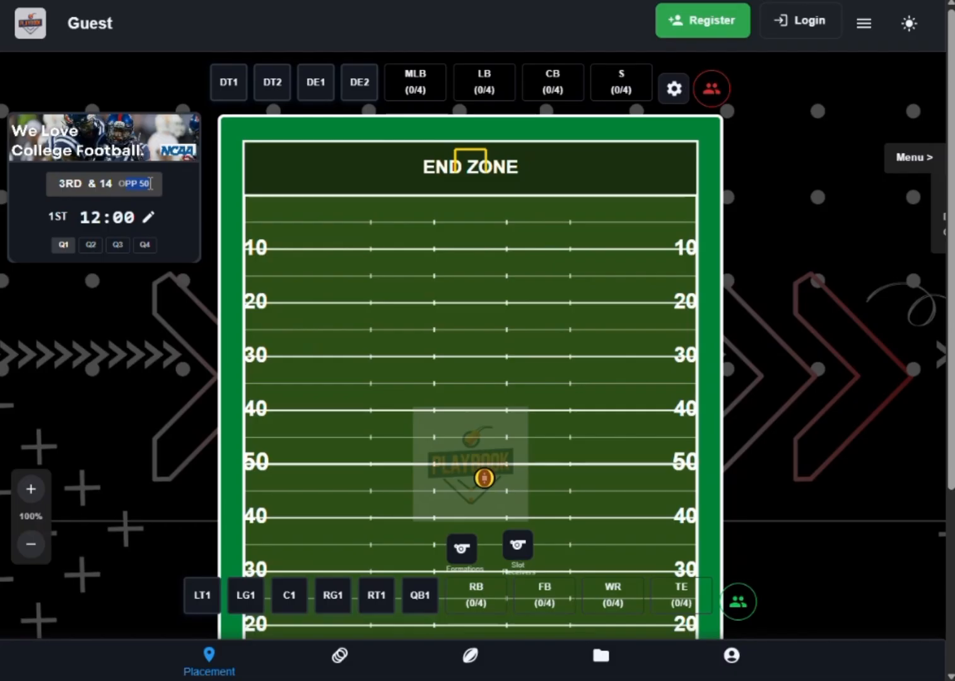
click(484, 479)
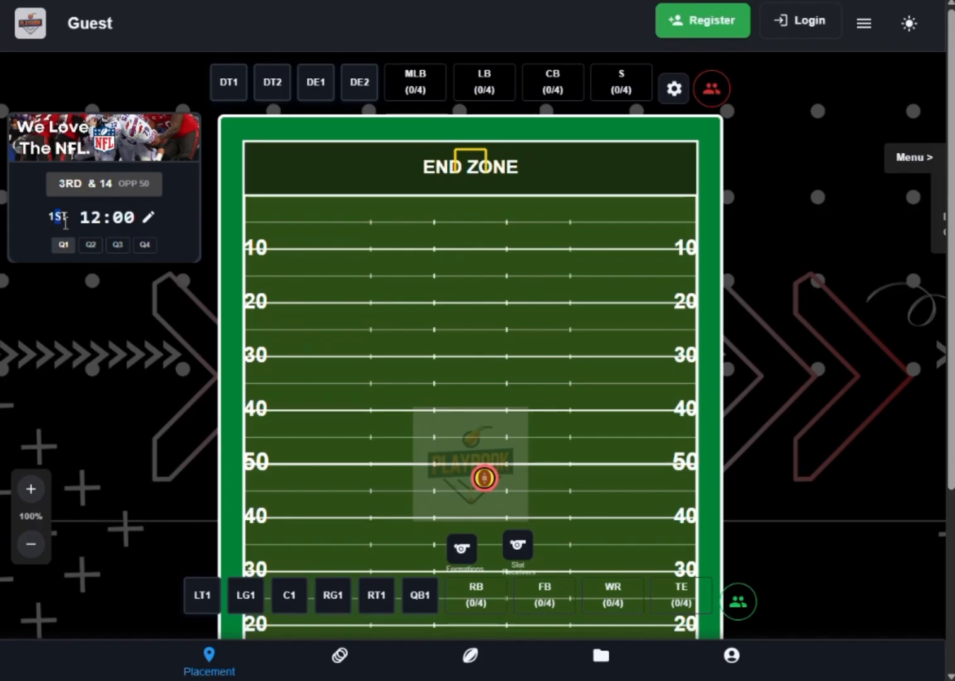
click(91, 246)
click(119, 249)
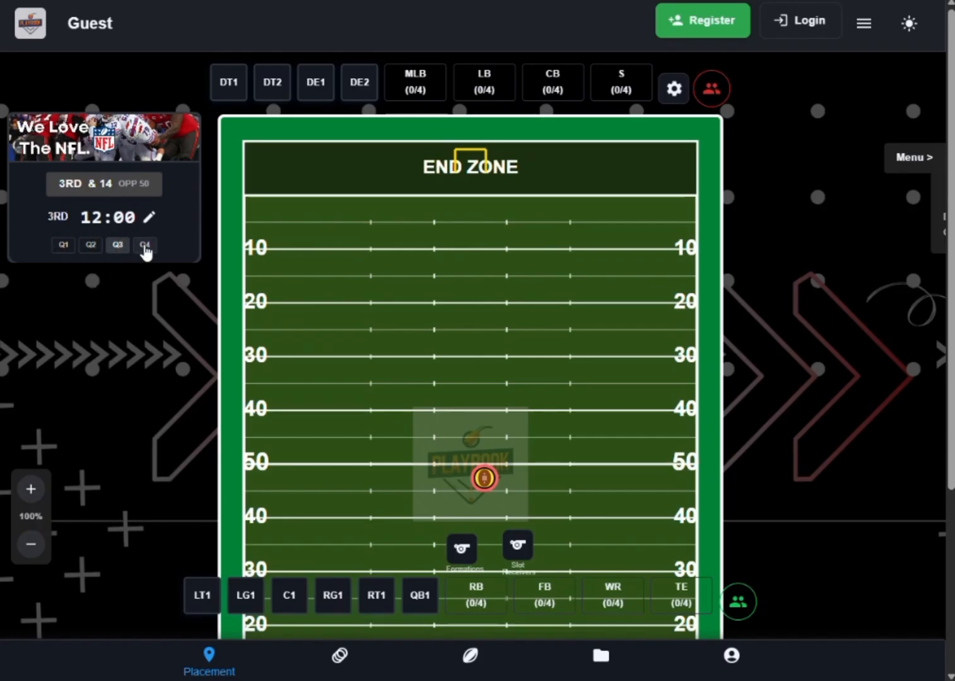
- Set the game clock to 5 minutes and 5 seconds and apply it to the scoreboard
click(147, 221)
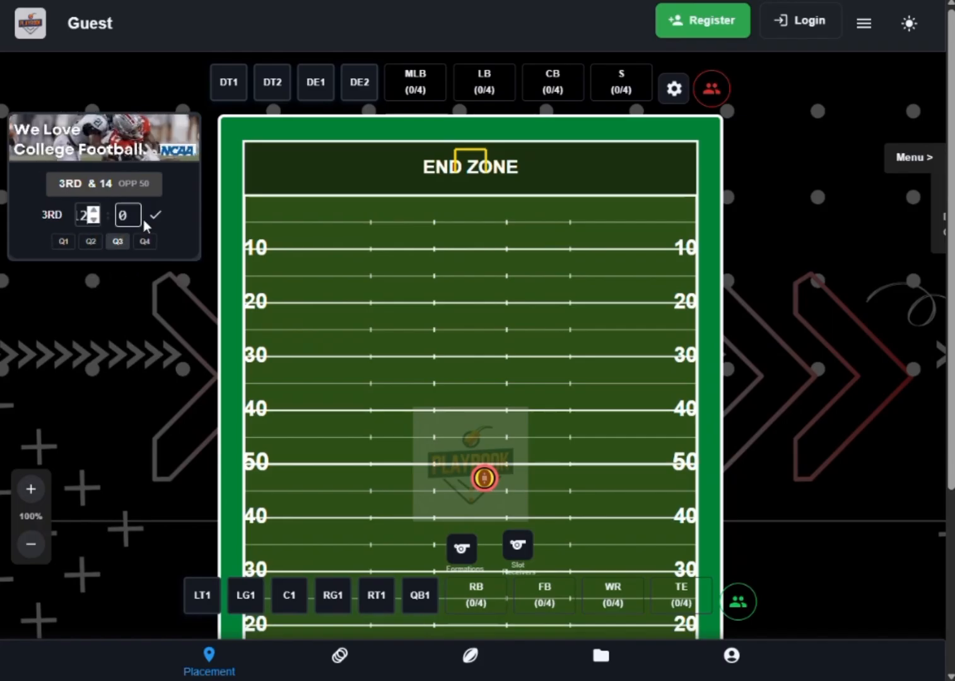
click(93, 222)
click(94, 221)
click(94, 221)
click(93, 222)
click(93, 222)
click(93, 221)
click(93, 222)
click(133, 217)
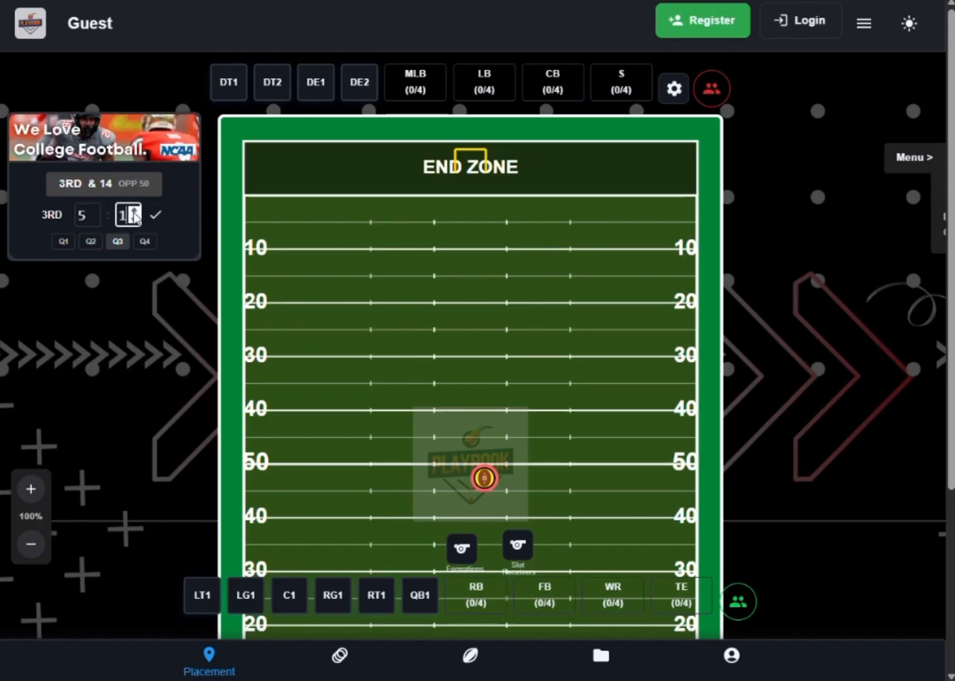
key(BackSpace)
text(5)
click(156, 217)
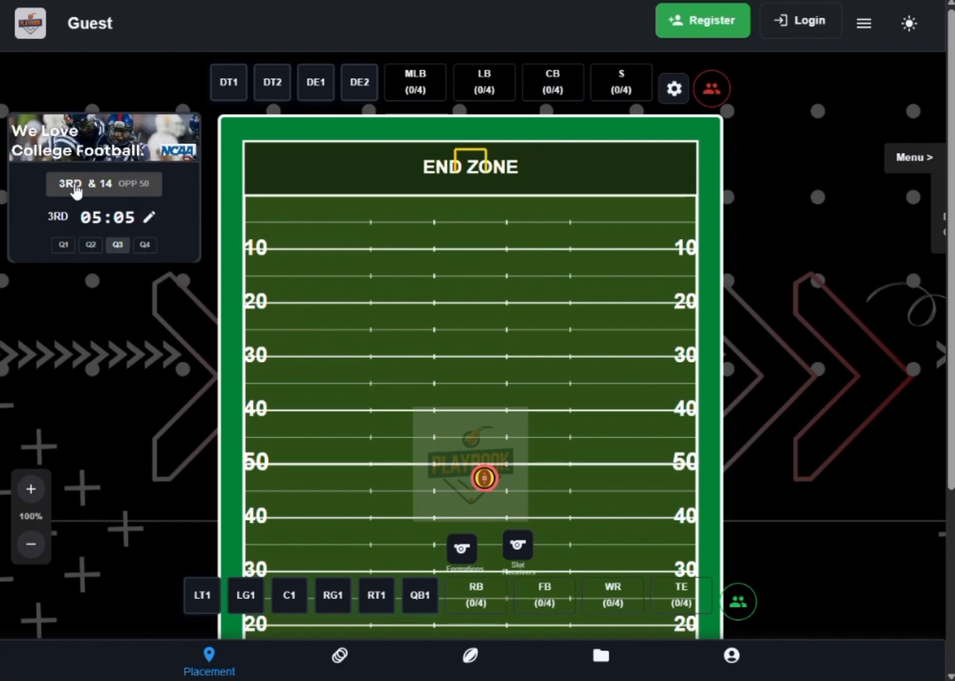
- Set the scoreboard's distance to go to 25 yards
triple_click(106, 181)
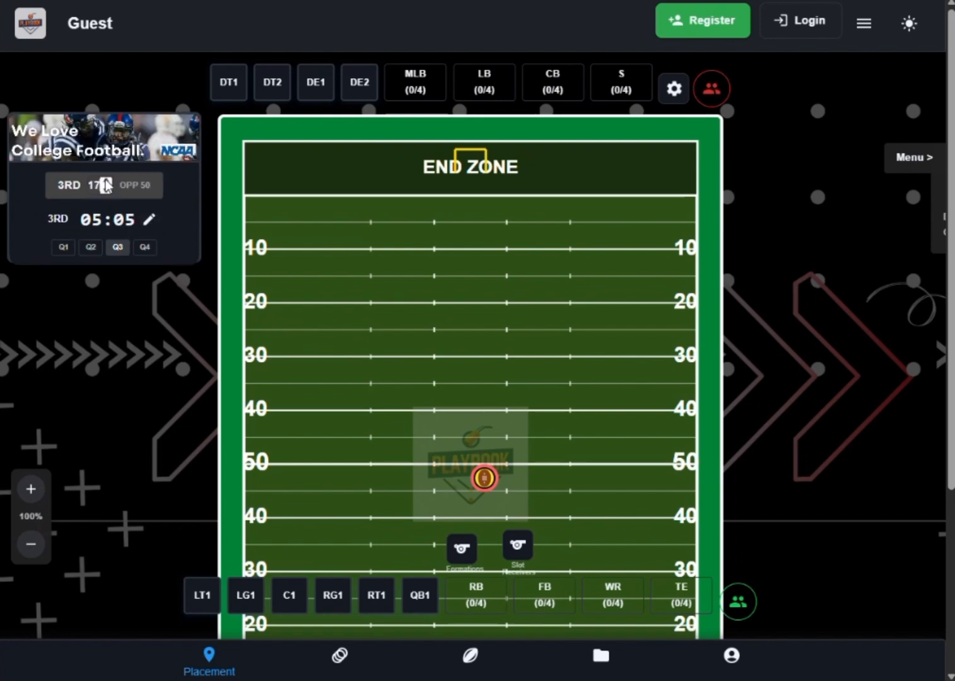
triple_click(106, 181)
triple_click(106, 181)
double_click(106, 181)
click(102, 203)
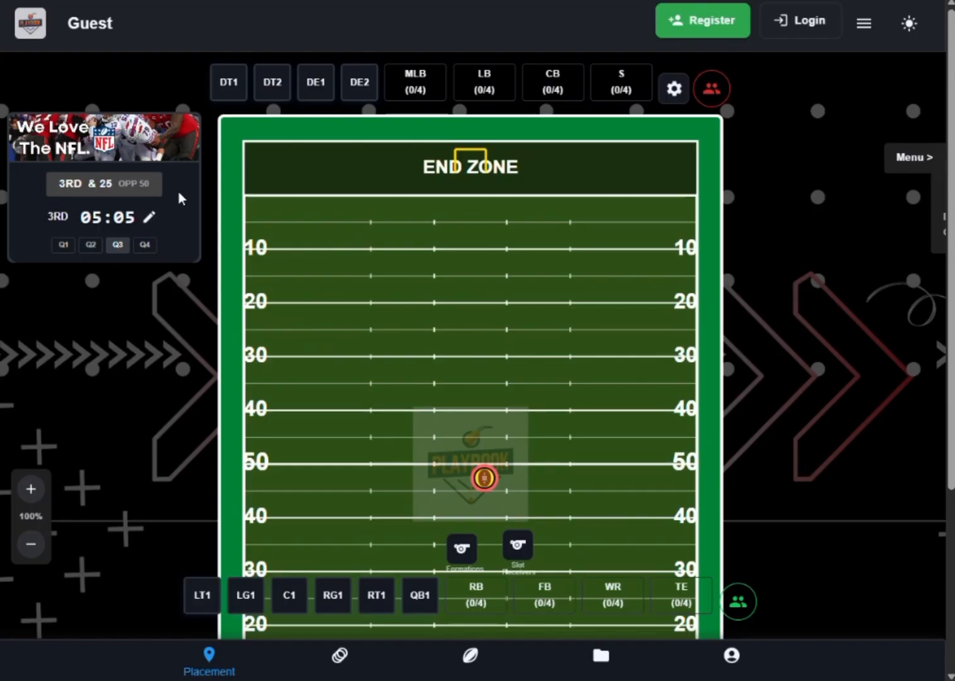
- Zoom the field to 150%, reset it to 100%, and look over the field between both end zones
click(31, 488)
click(28, 457)
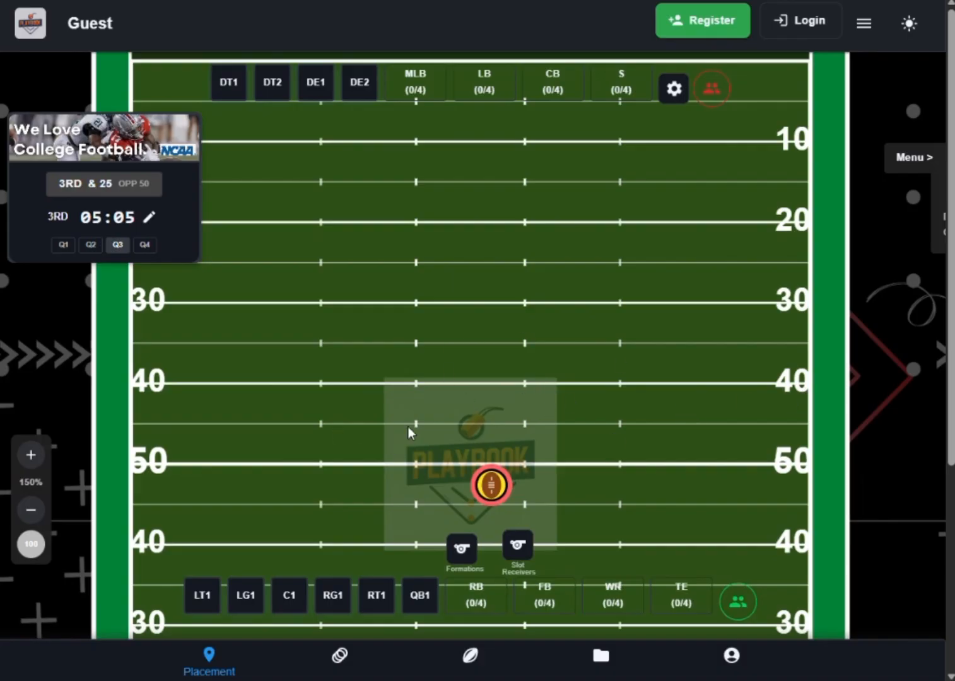
click(31, 543)
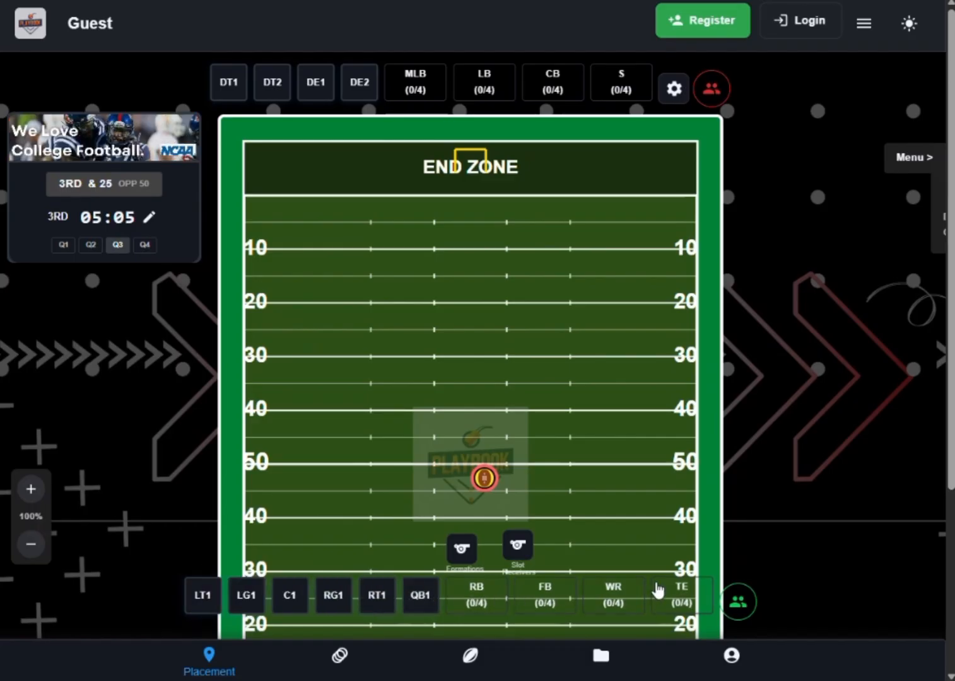
scroll(645, 583, down, 1)
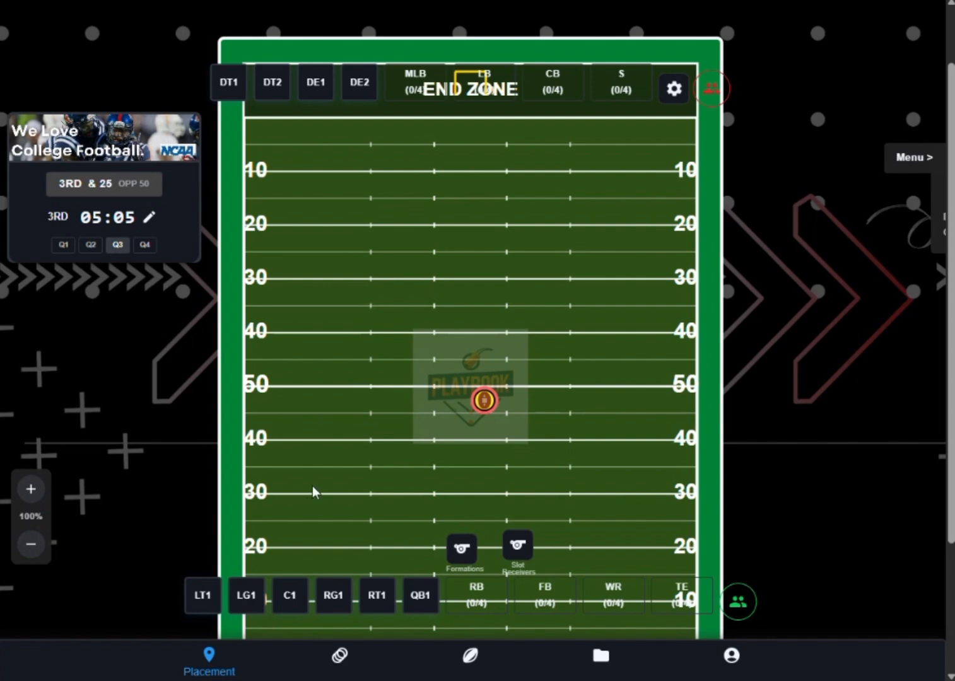
scroll(450, 287, up, 1)
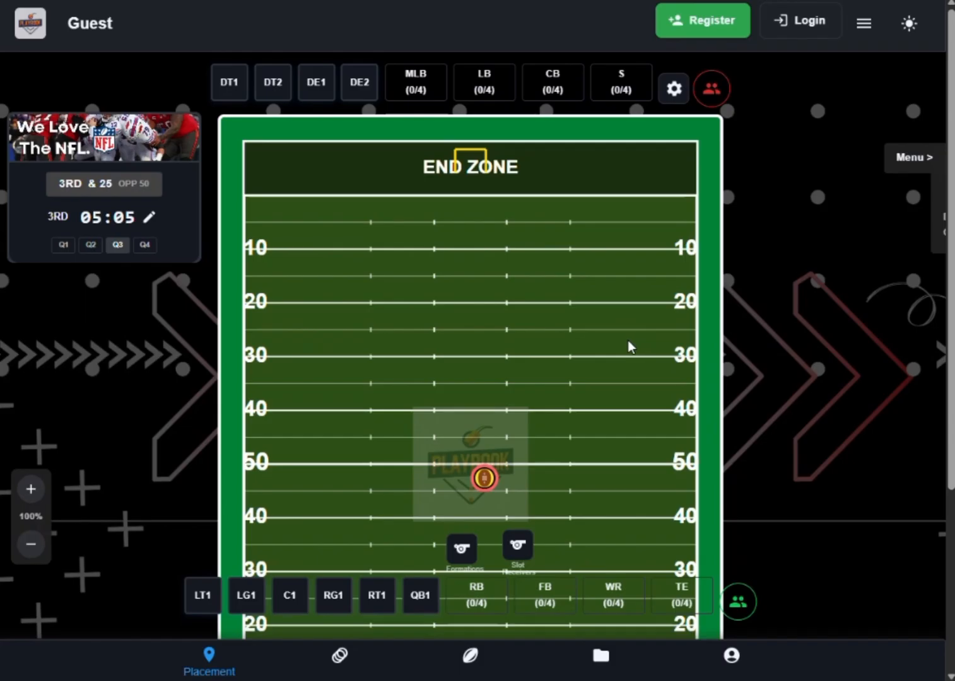
scroll(547, 375, down, 1)
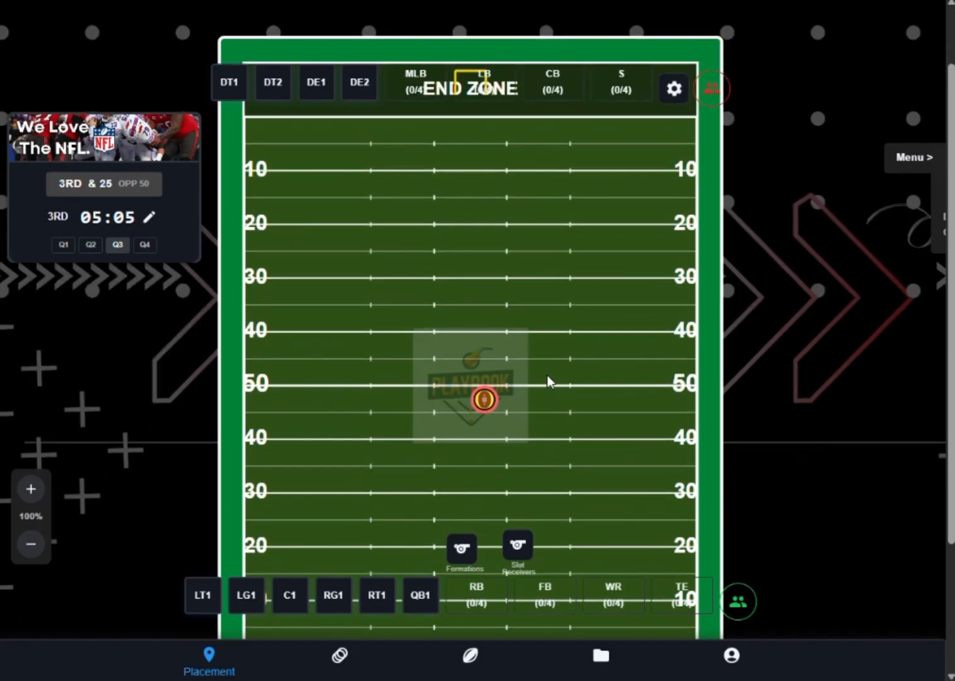
scroll(546, 375, down, 1)
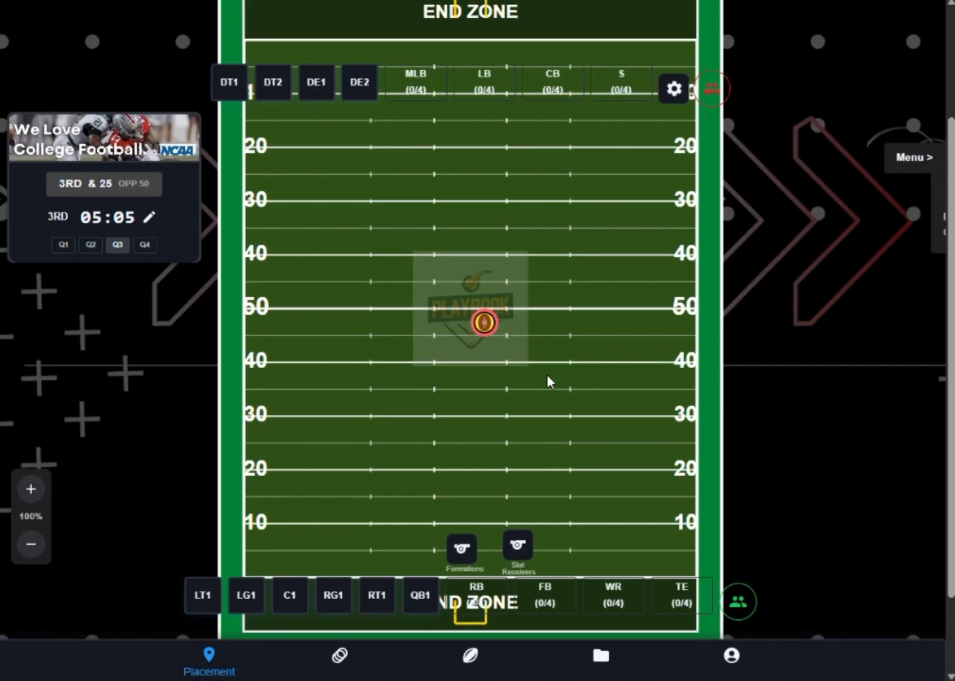
scroll(547, 375, up, 2)
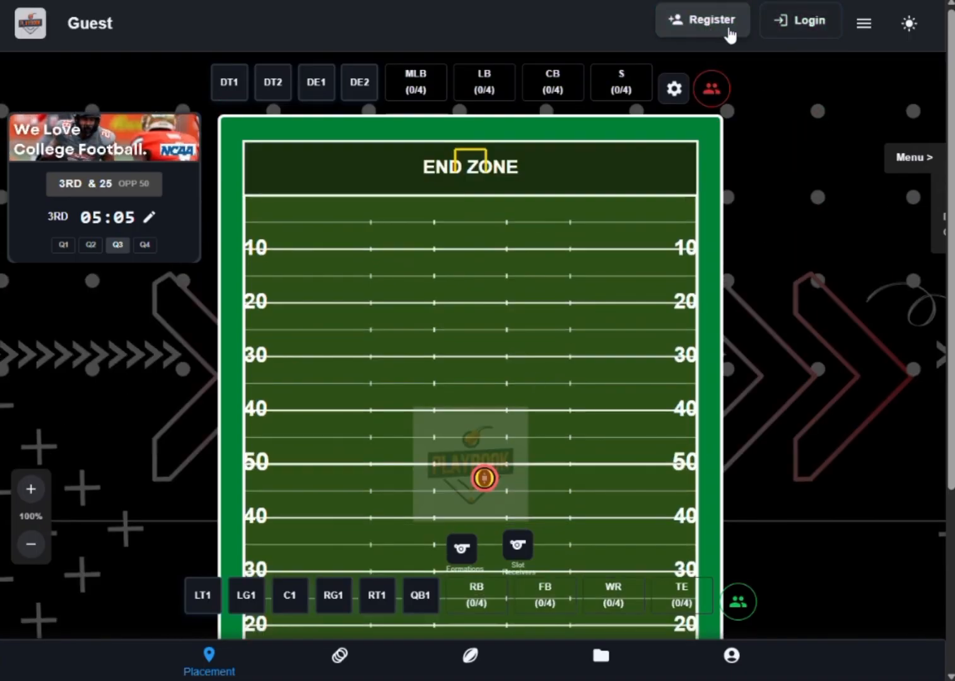
- View the sign-in form and the account registration form, closing each without filling it in
click(796, 29)
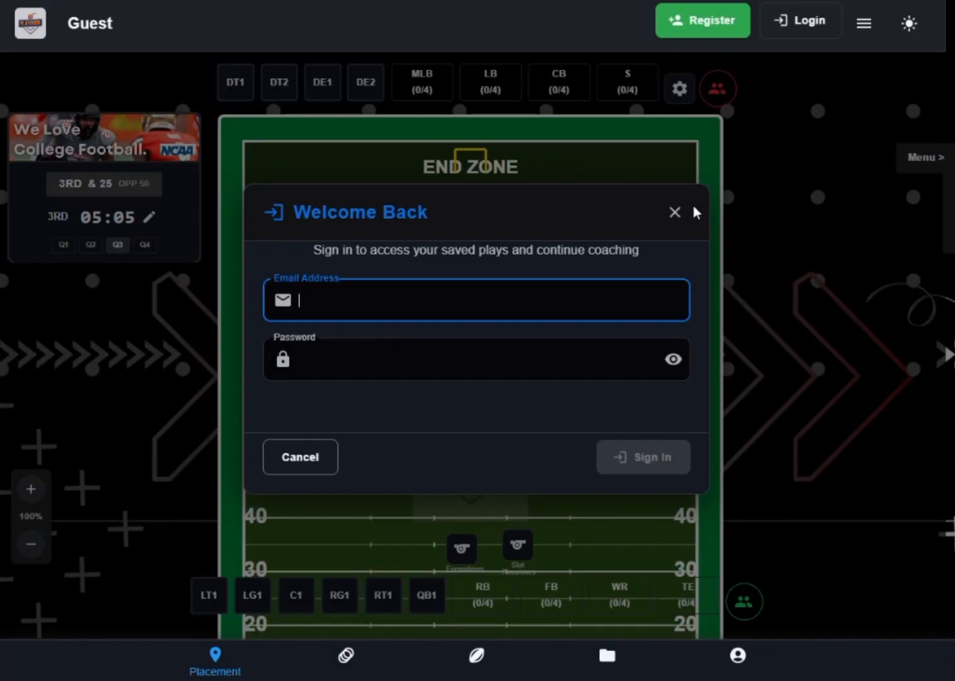
click(674, 212)
click(712, 32)
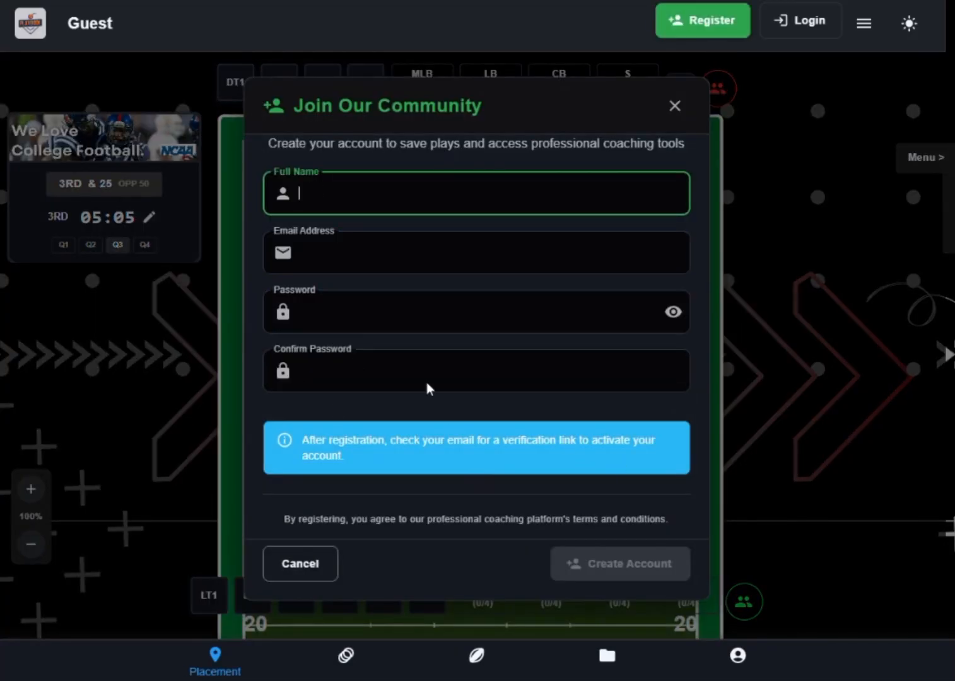
click(310, 570)
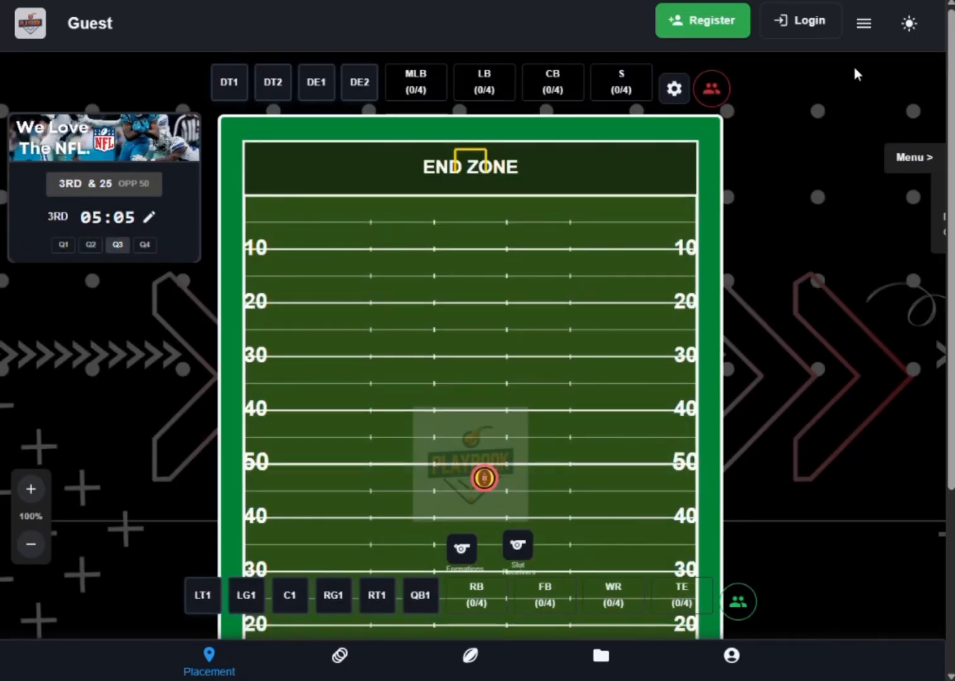
- View the Clear All and Tag Receivers options, and preview the light theme before restoring the dark one
click(862, 27)
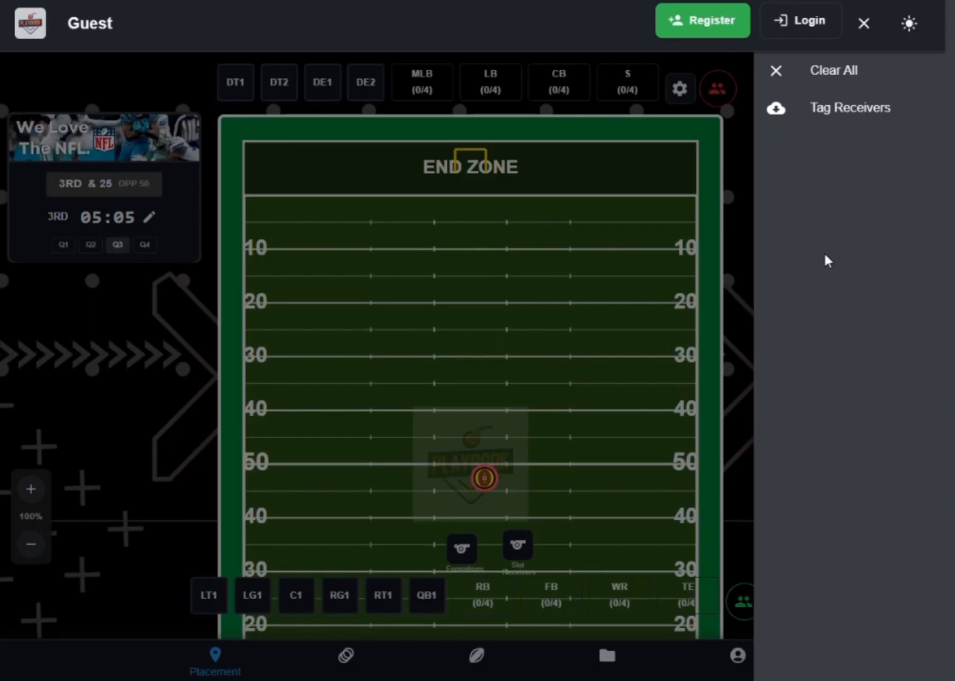
click(908, 24)
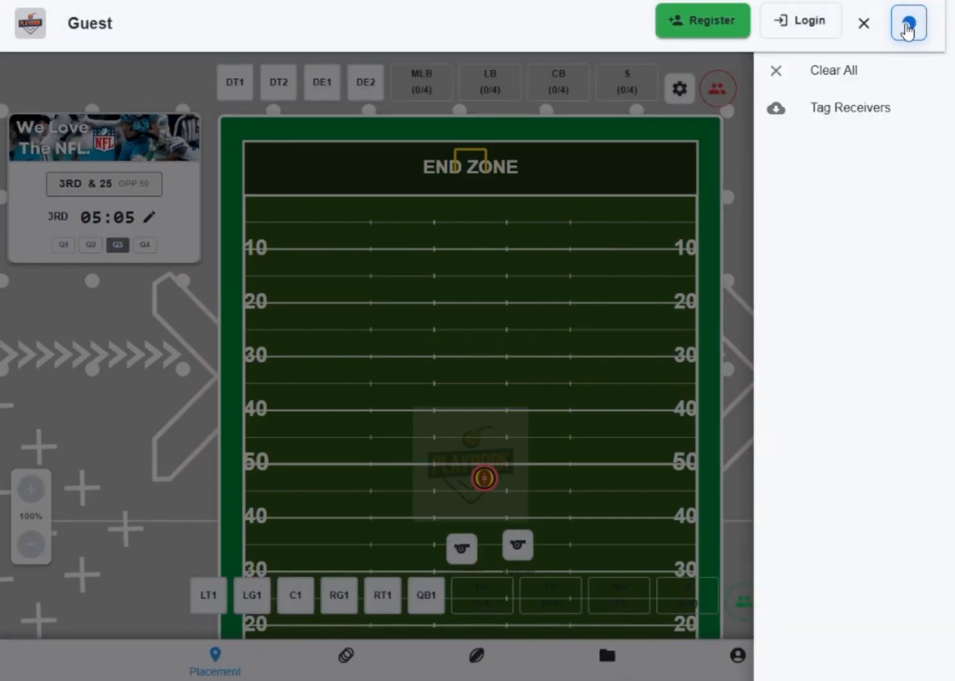
click(908, 26)
click(865, 25)
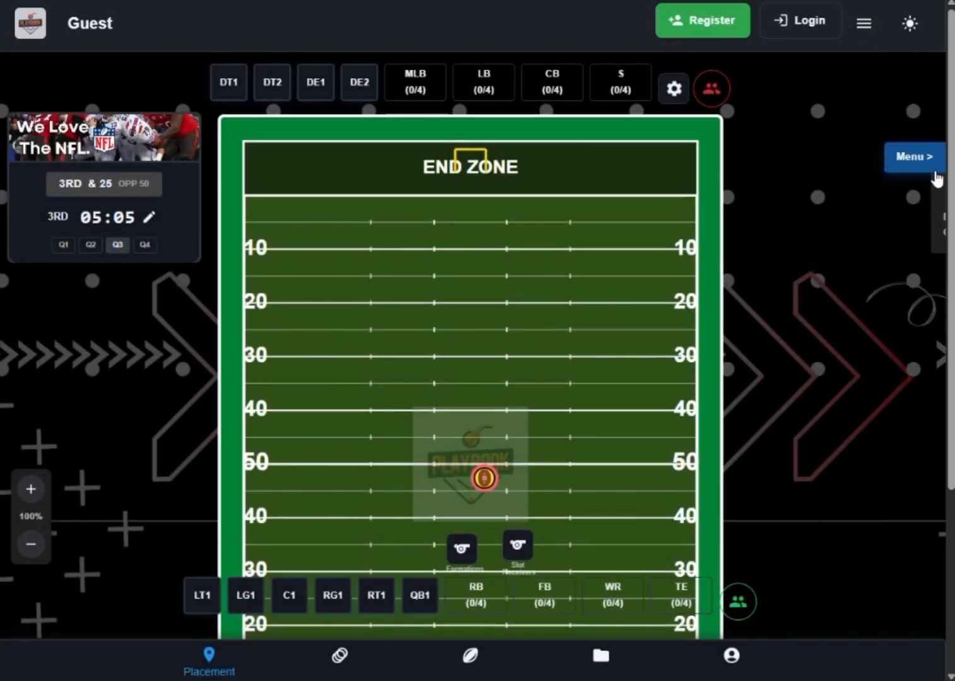
- Expand the motion side menu to read its first-motion tips, and collapse it again
click(915, 163)
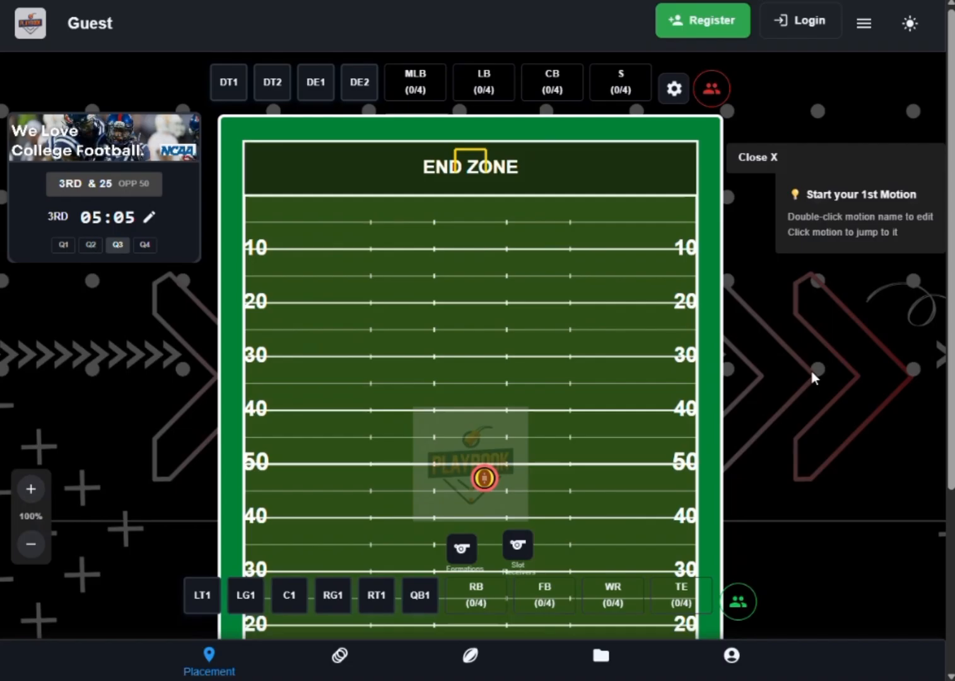
click(746, 158)
- View the Plot Players mode and switch to the Plot Ball mode
scroll(531, 381, down, 4)
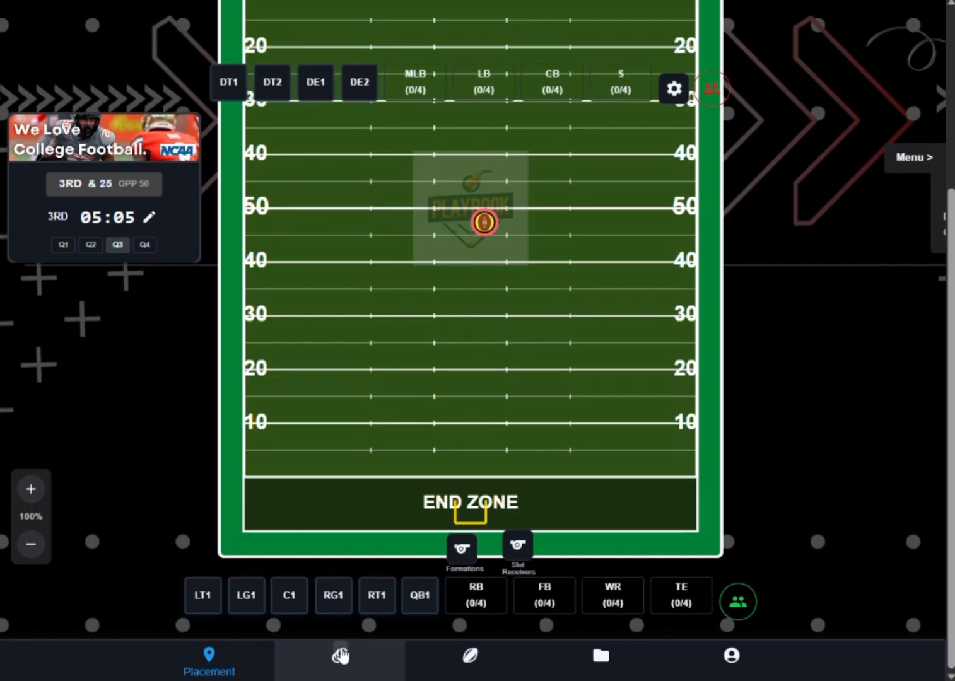
click(365, 673)
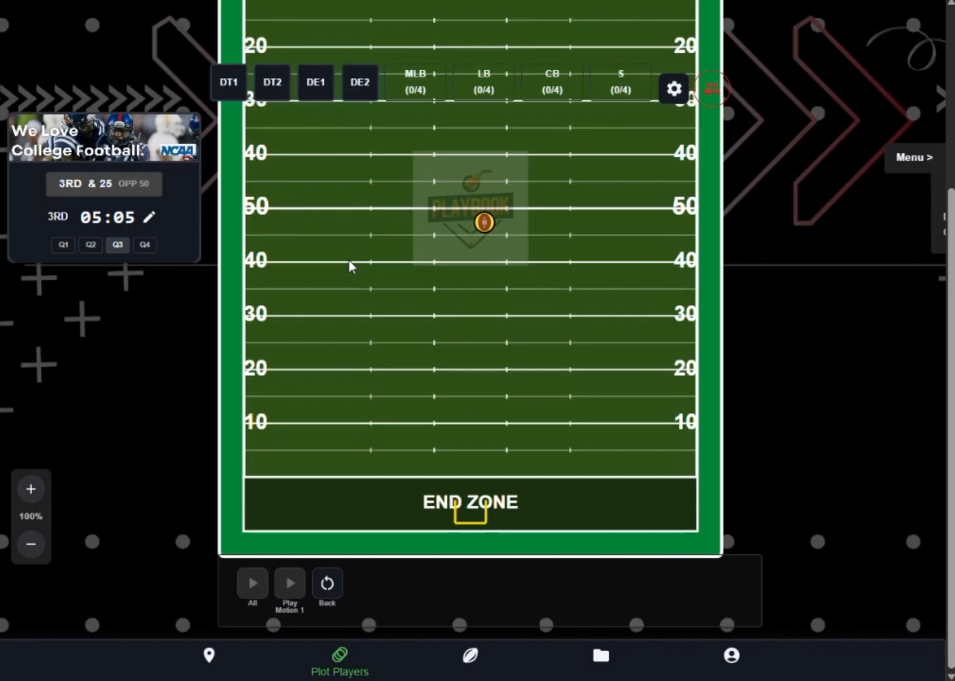
click(467, 661)
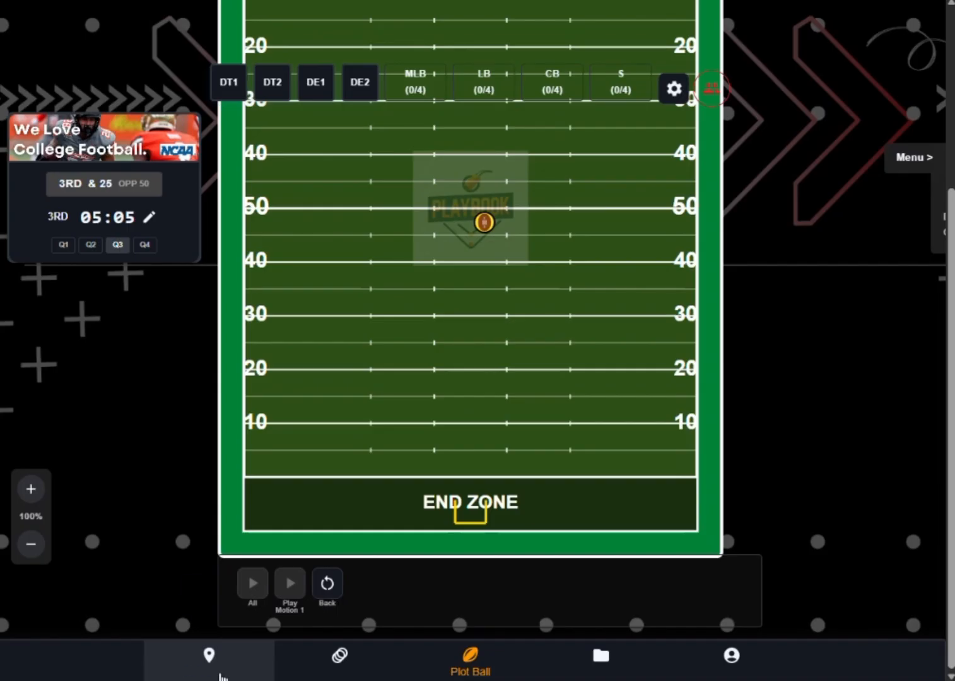
- View the Placement, Plot Players and Plot Ball modes and the list of file operations
click(220, 674)
click(361, 672)
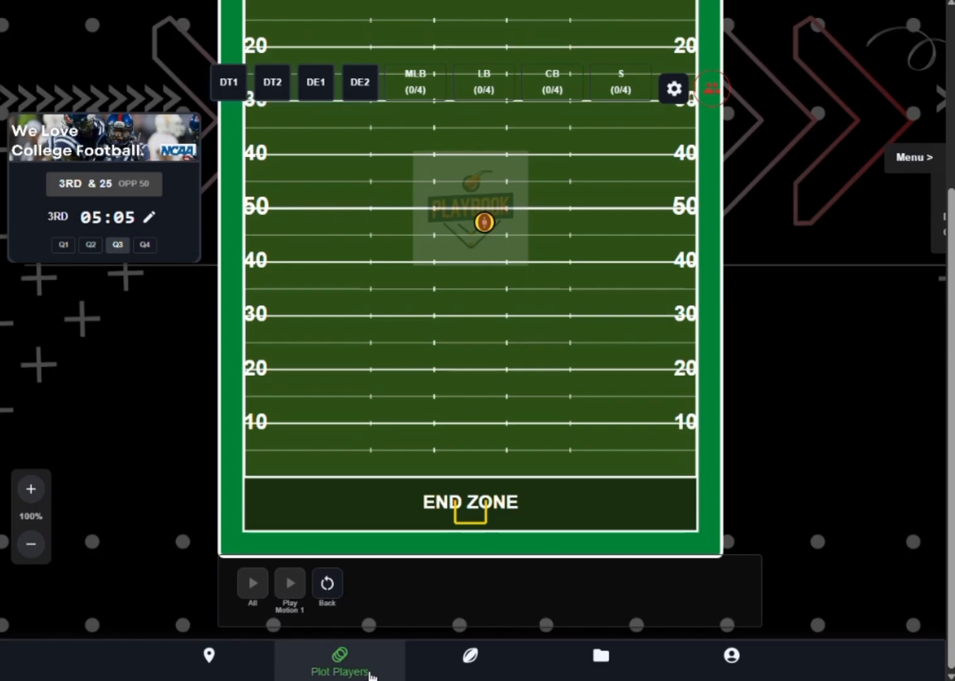
click(442, 673)
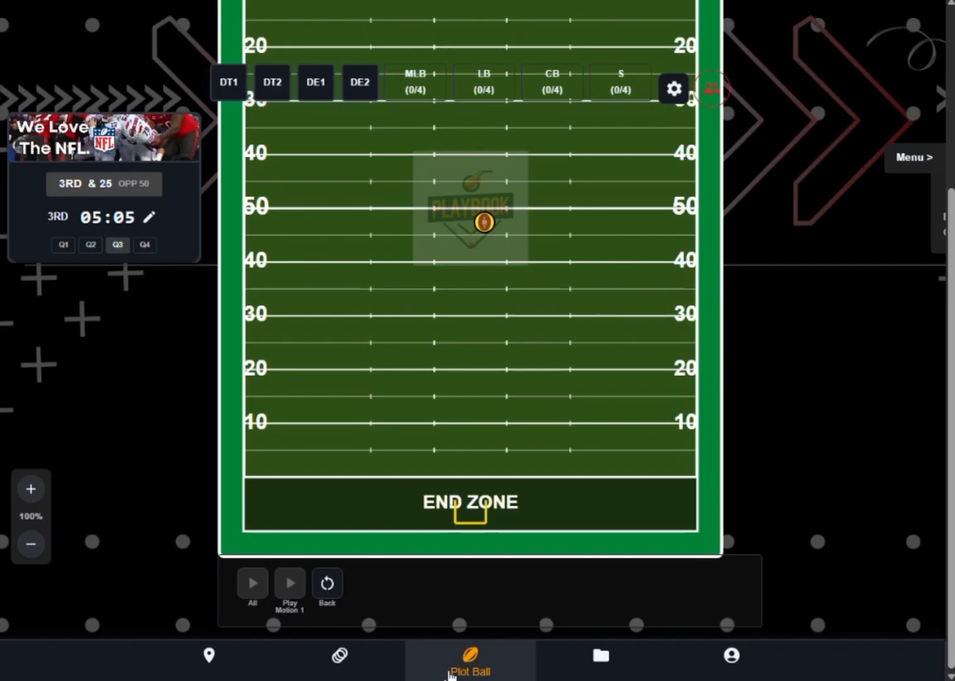
click(599, 662)
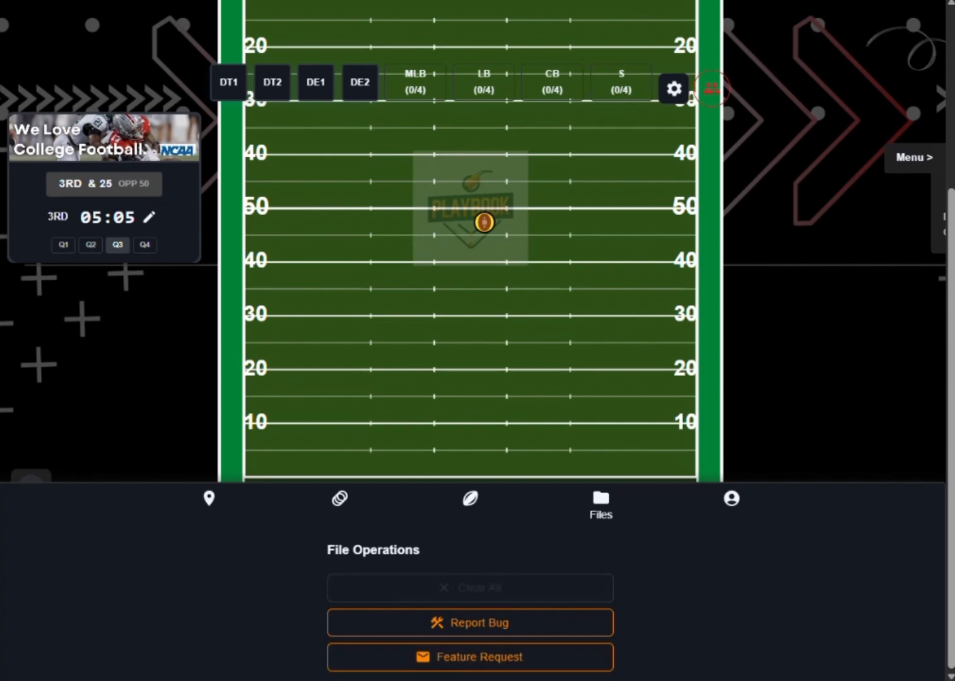
- Sign in from the Account section with the account's e-mail address and password
click(725, 501)
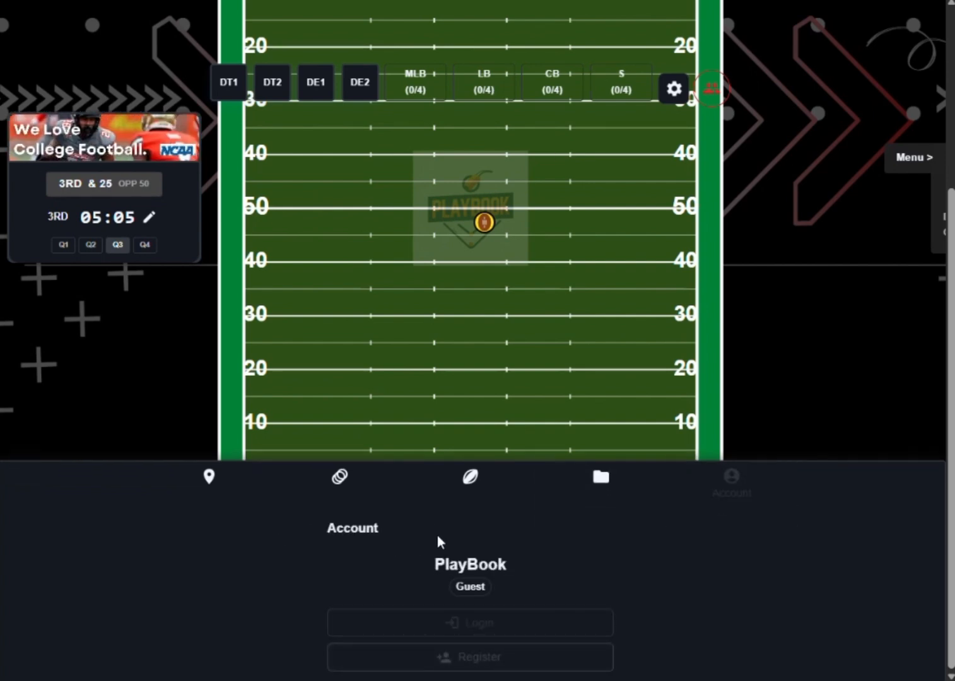
click(481, 624)
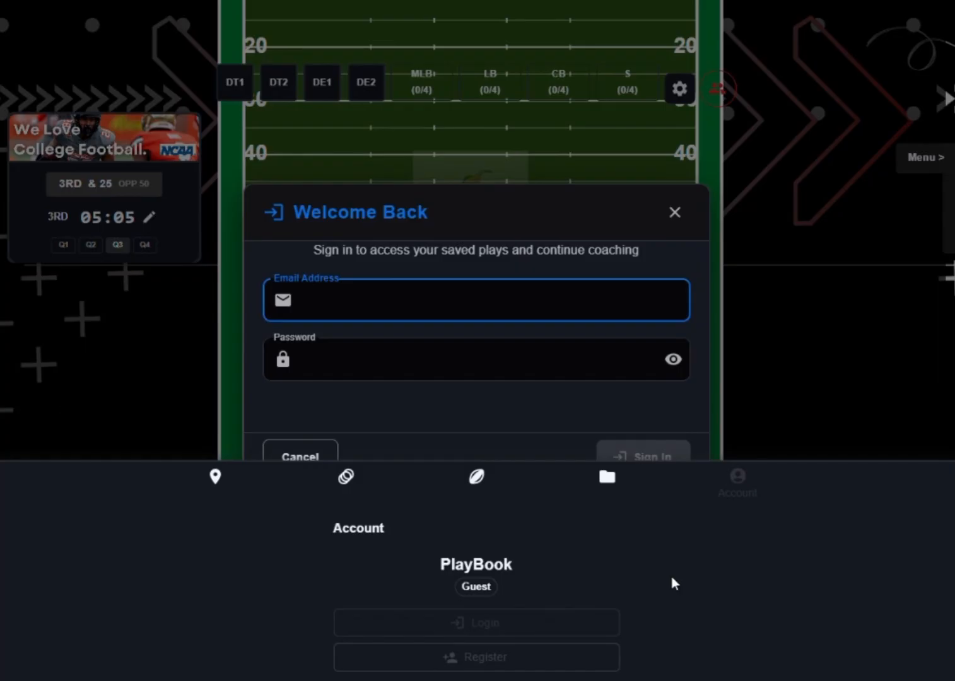
click(427, 297)
text(test)
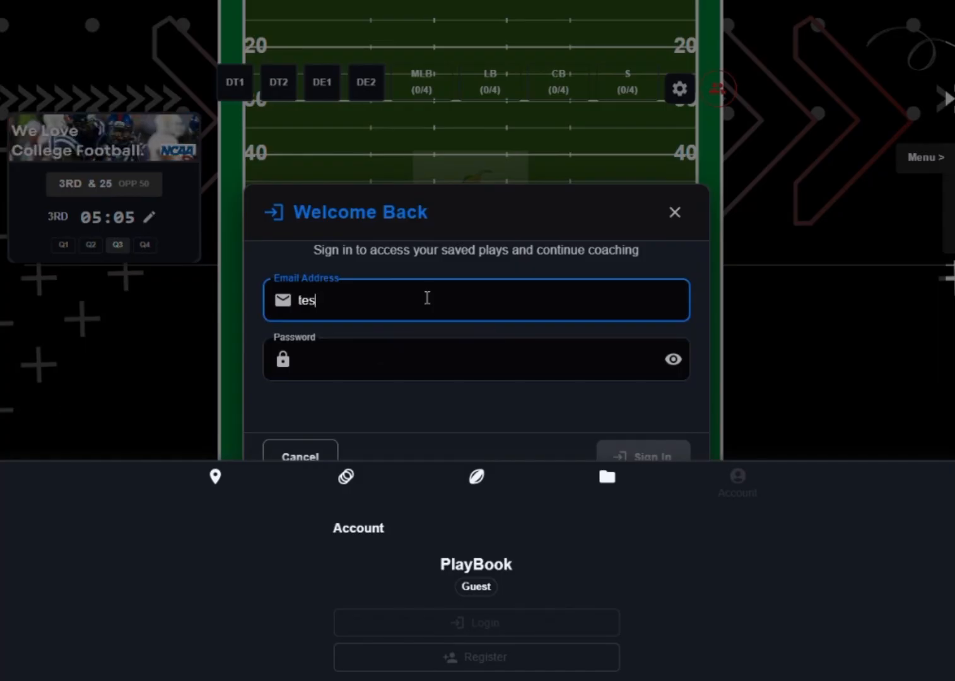
text(@)
key(Return)
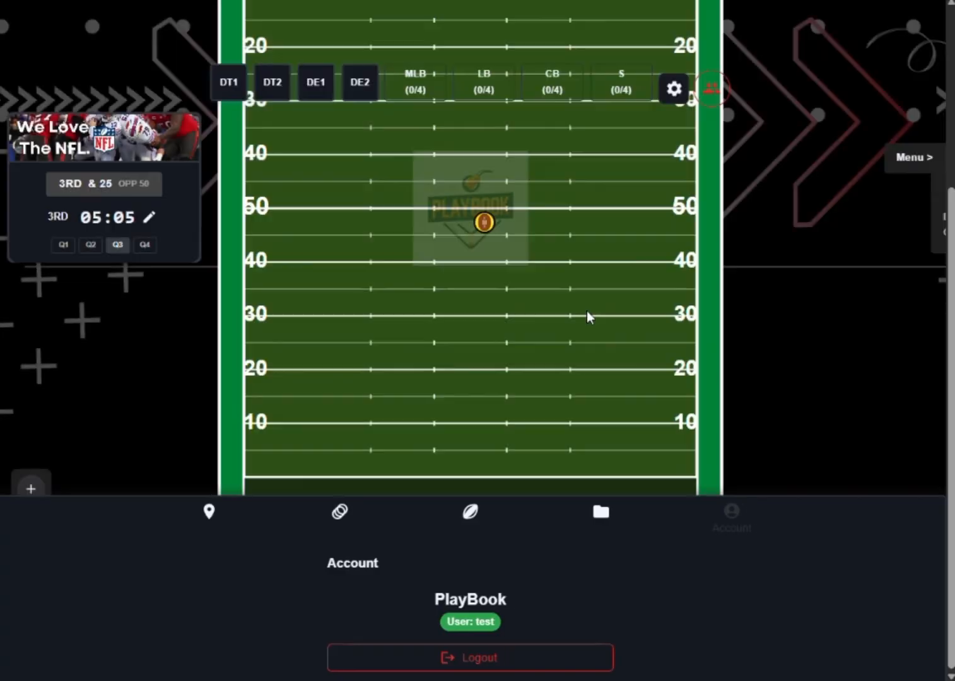
- Switch to Placement mode and dismiss the browser's saved-password warning
click(207, 530)
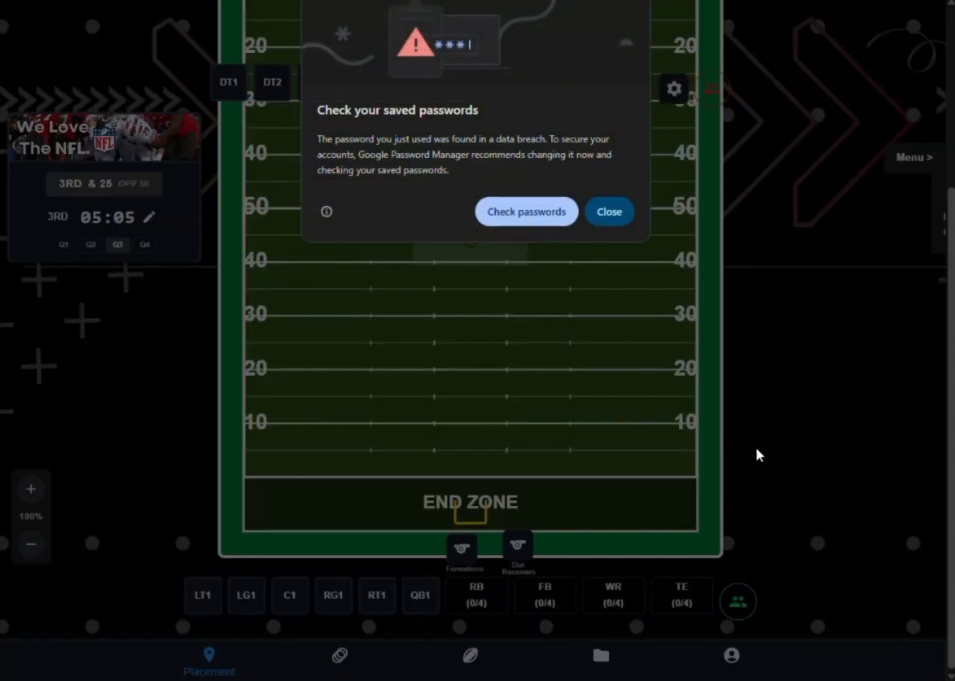
click(606, 215)
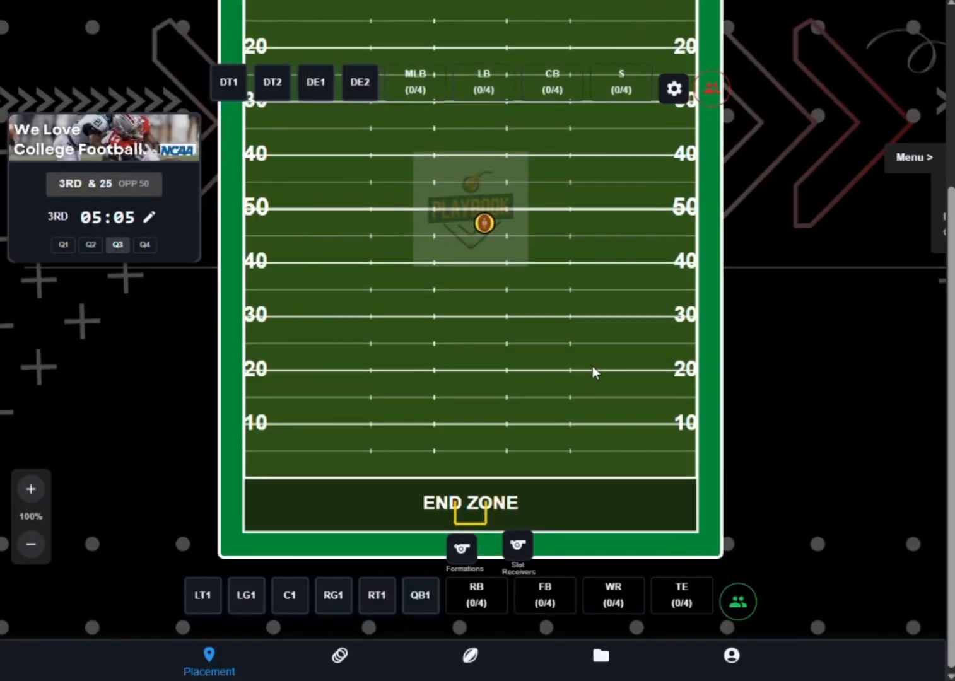
scroll(592, 366, up, 4)
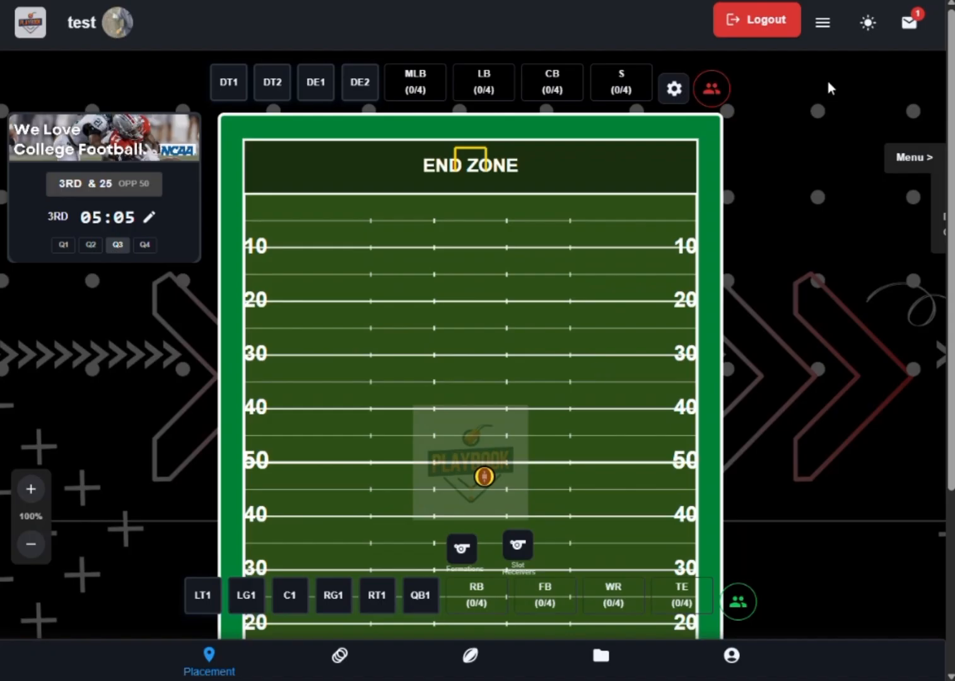
- Open the Play Manager and review its Save Current Play and Load Saved Play sections, including the saved plays offered
click(823, 27)
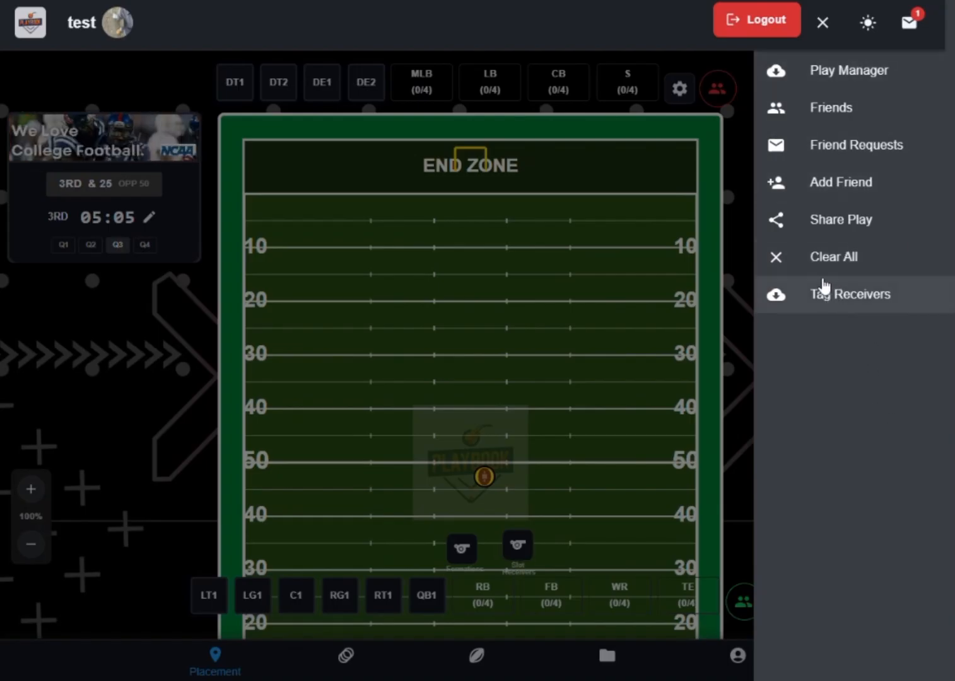
click(844, 77)
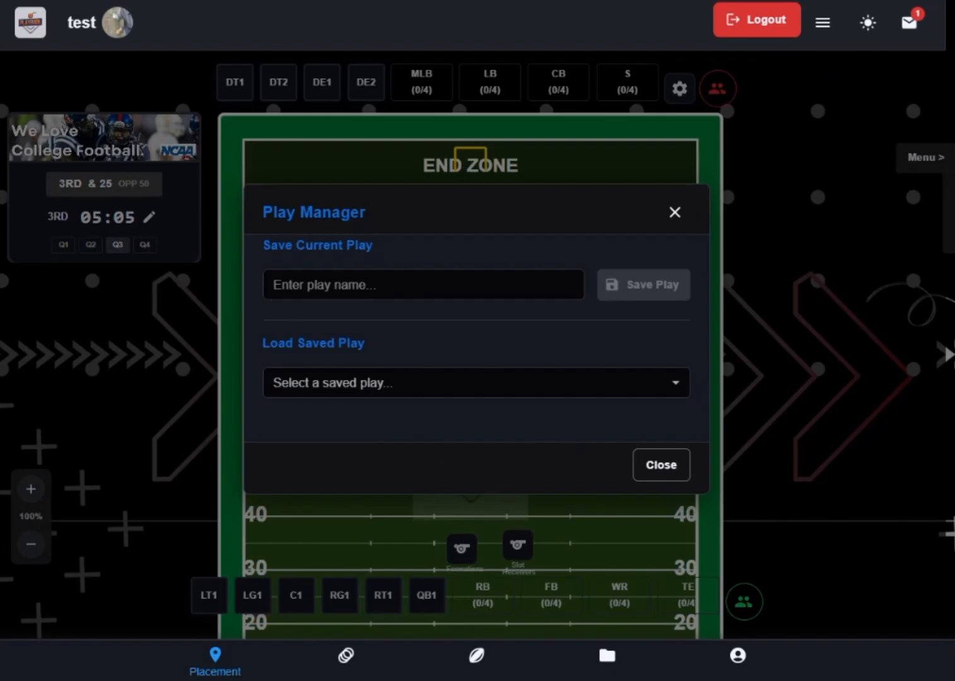
click(530, 289)
drag(270, 245, 354, 246)
drag(270, 334, 327, 340)
click(351, 394)
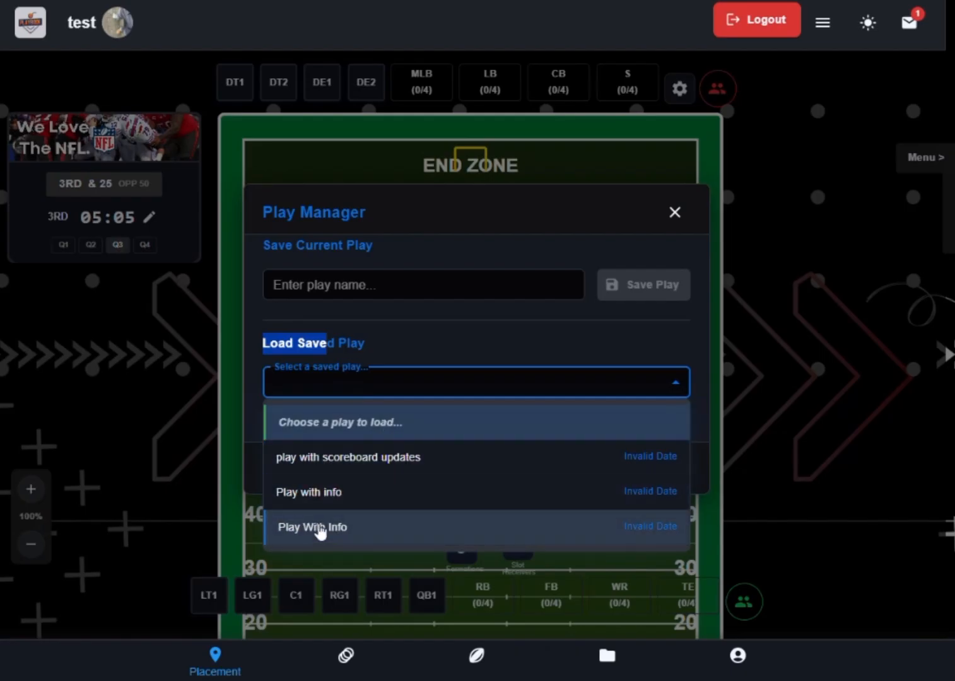
click(395, 348)
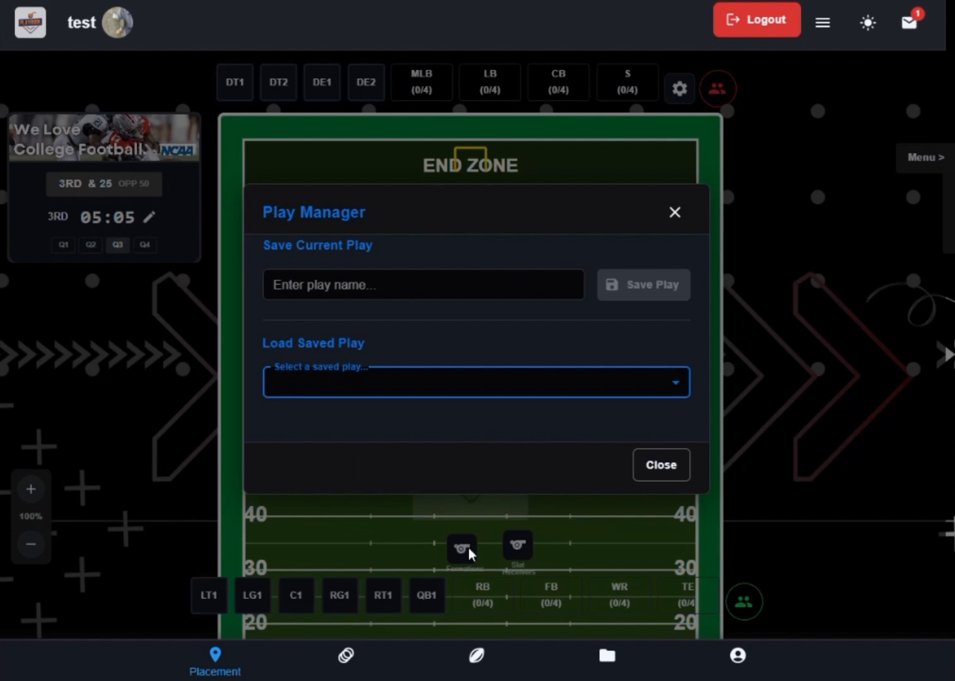
- Load the saved play "play with scoreboard updates" and close the Play Manager
click(527, 391)
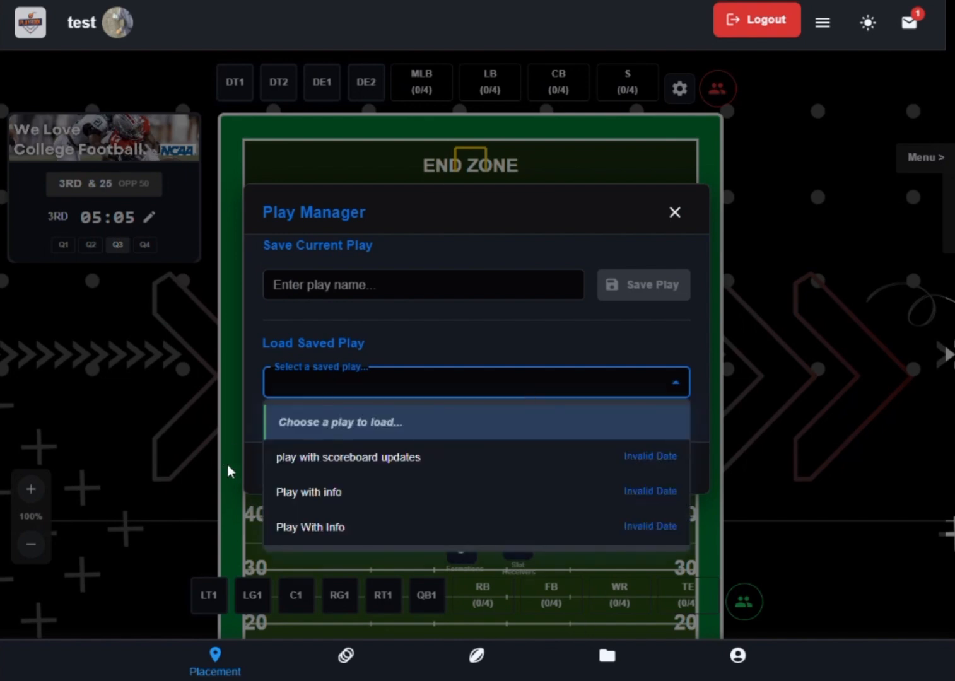
click(351, 468)
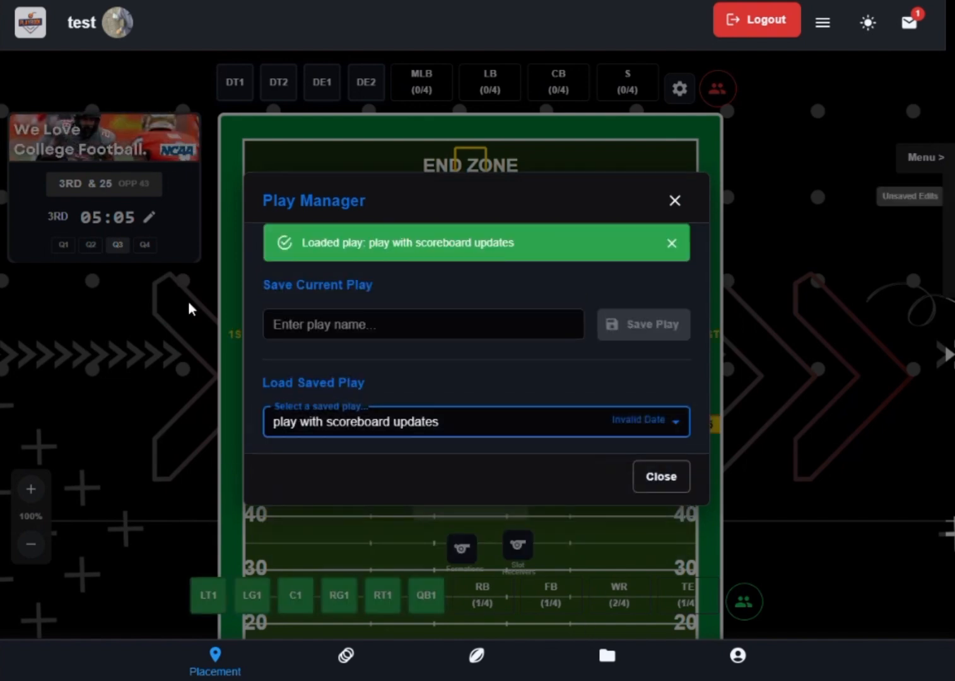
click(479, 283)
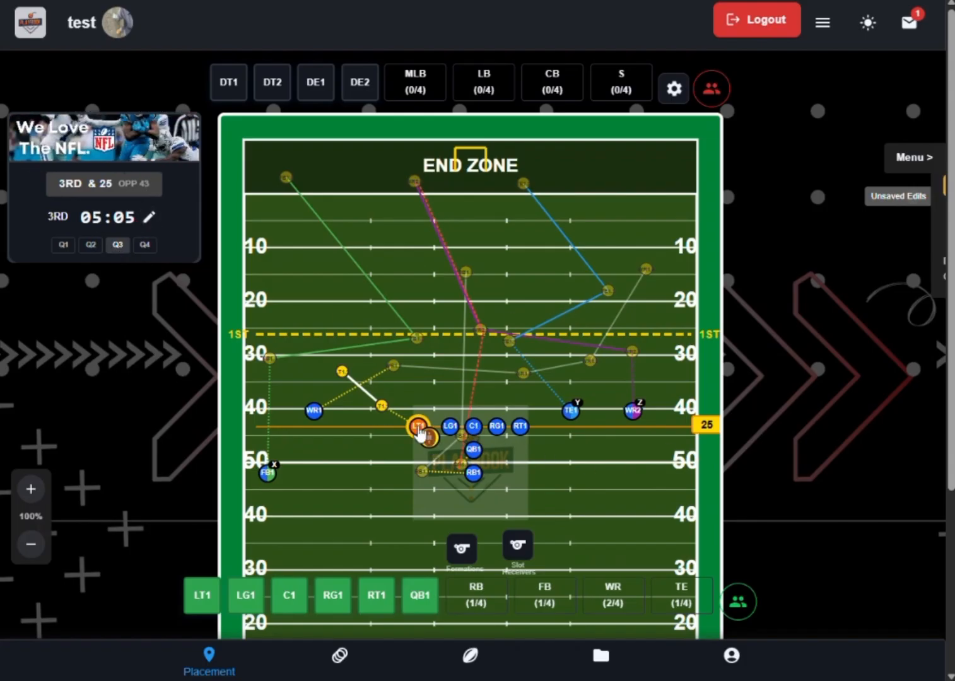
- Expand the motion side menu and select fullback FB1 to highlight its route on the field
click(915, 158)
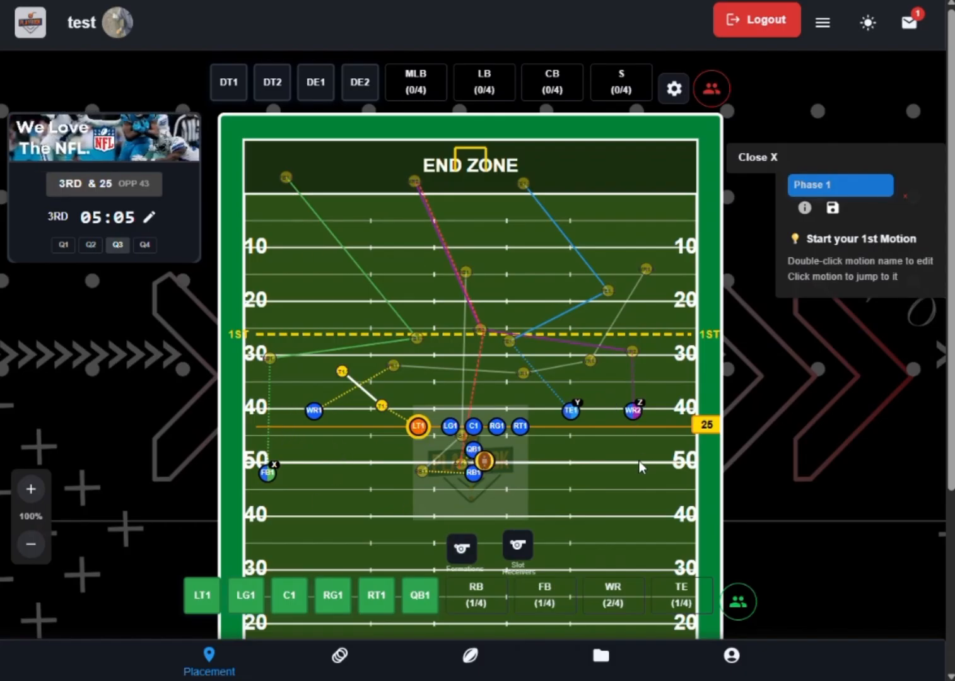
click(268, 476)
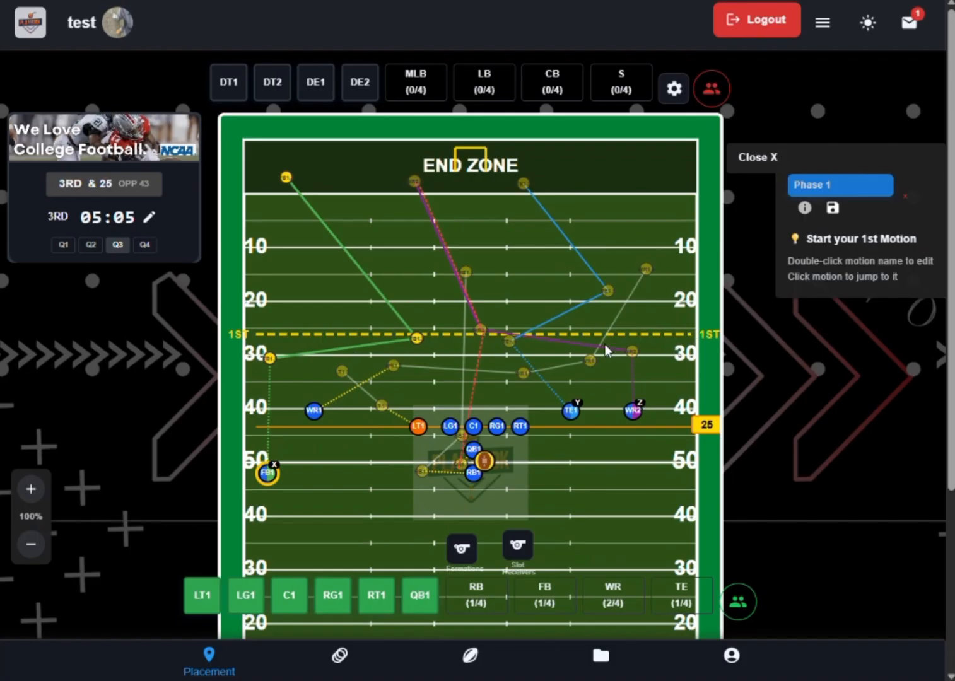
scroll(666, 328, down, 2)
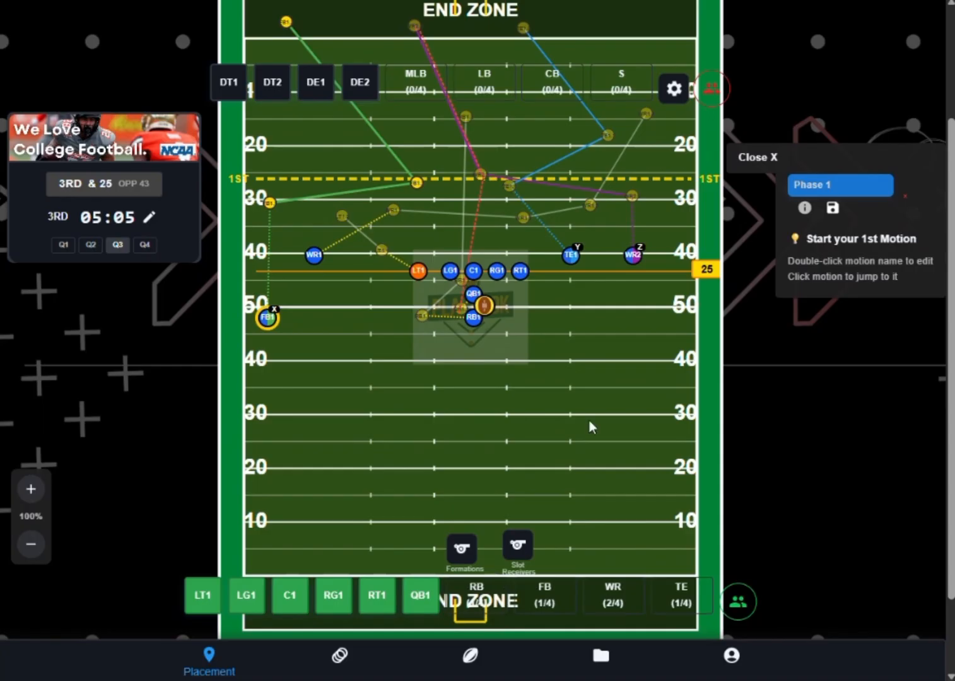
scroll(589, 419, up, 2)
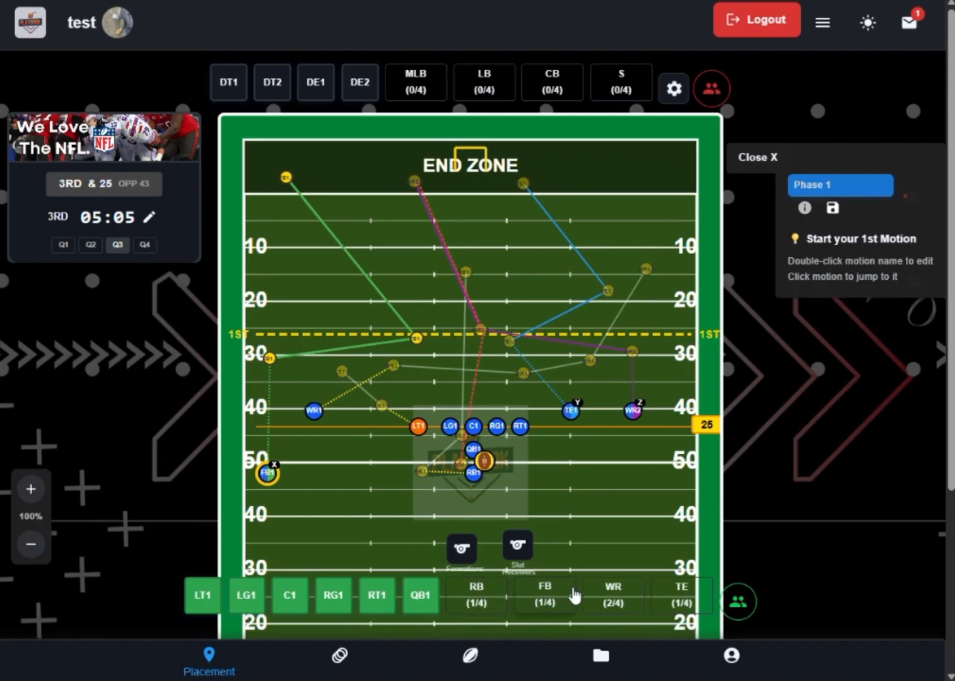
- View the available offensive players in the RB, FB, WR and TE position groups
click(484, 600)
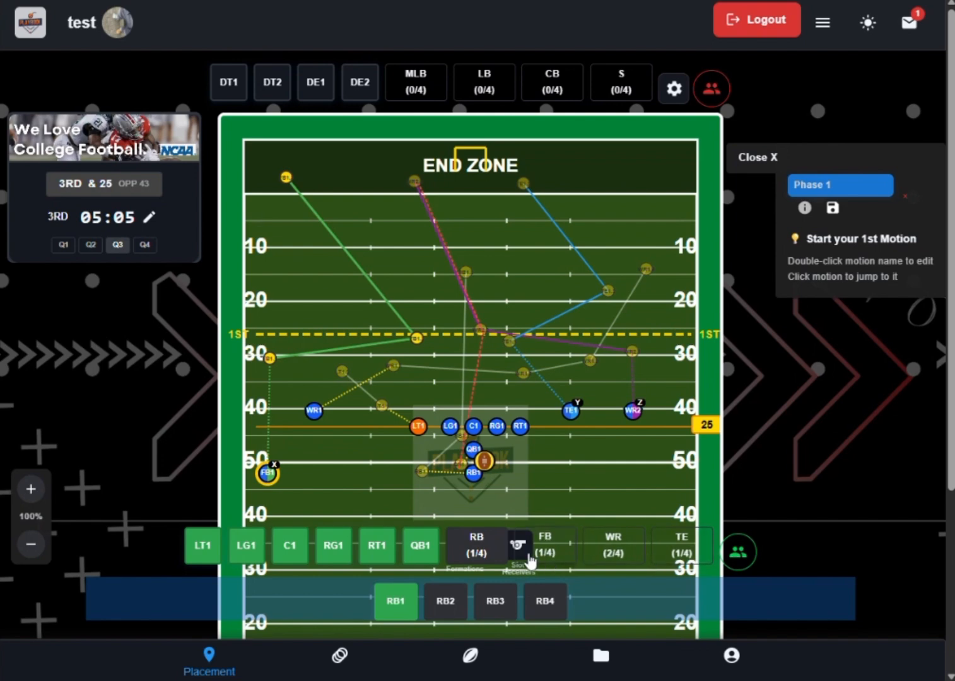
click(469, 544)
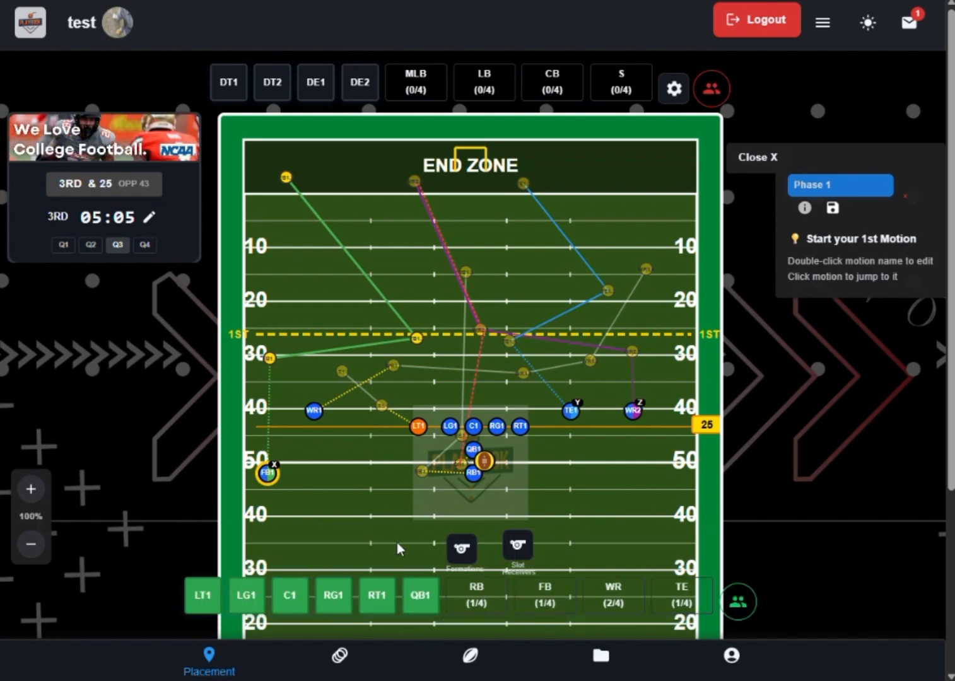
click(474, 602)
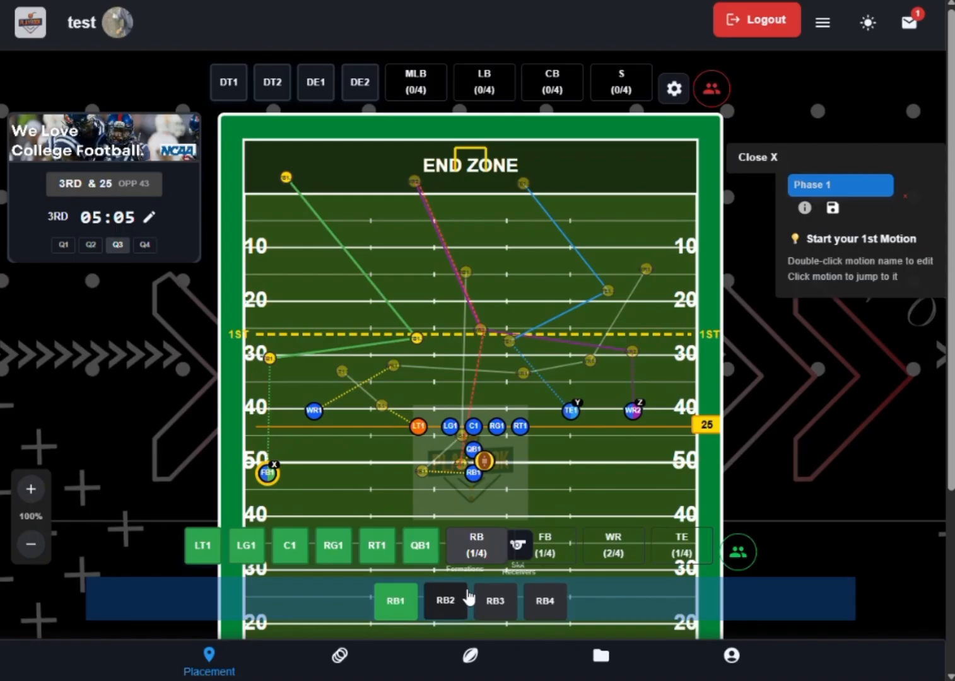
click(395, 602)
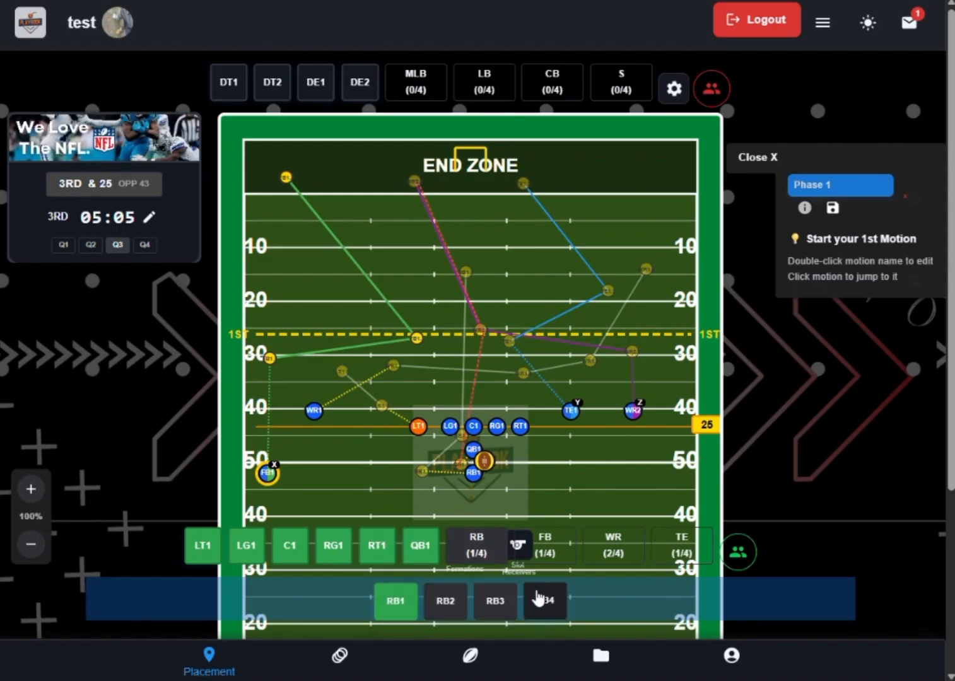
click(546, 560)
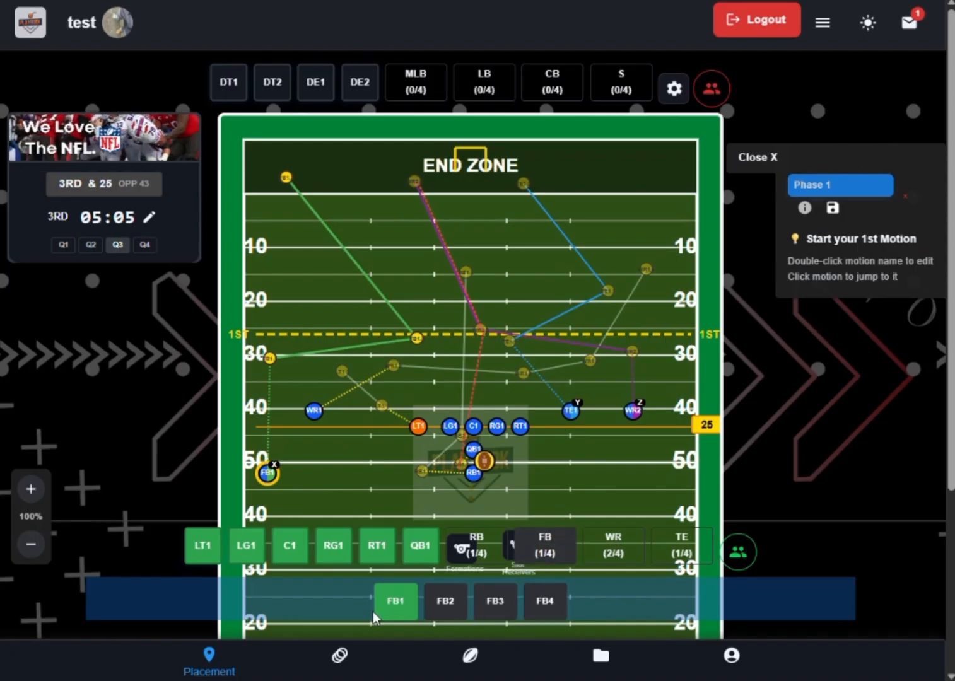
click(611, 548)
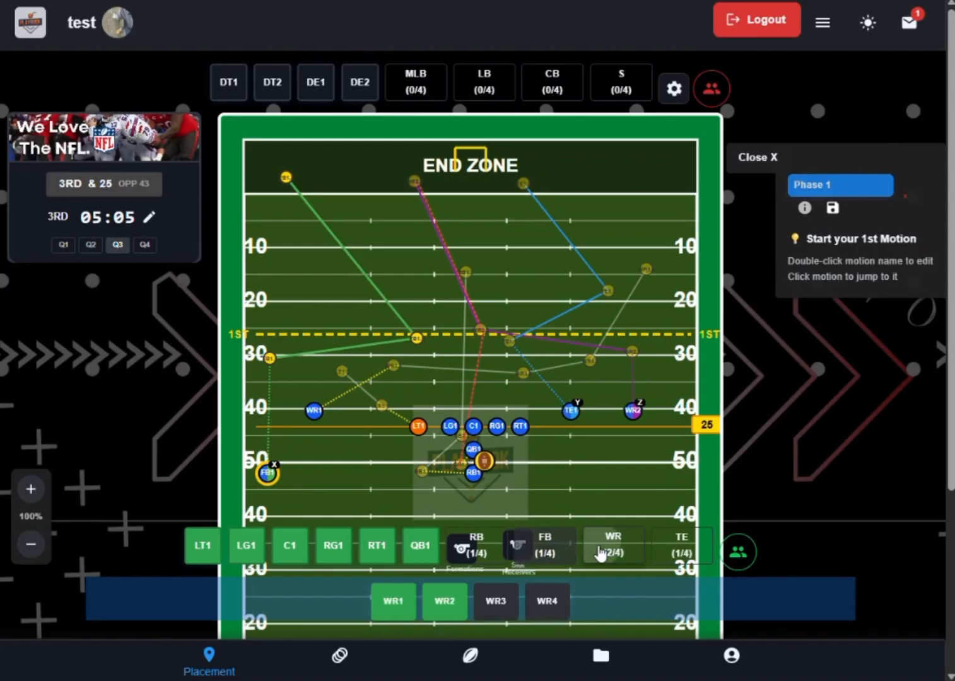
click(672, 548)
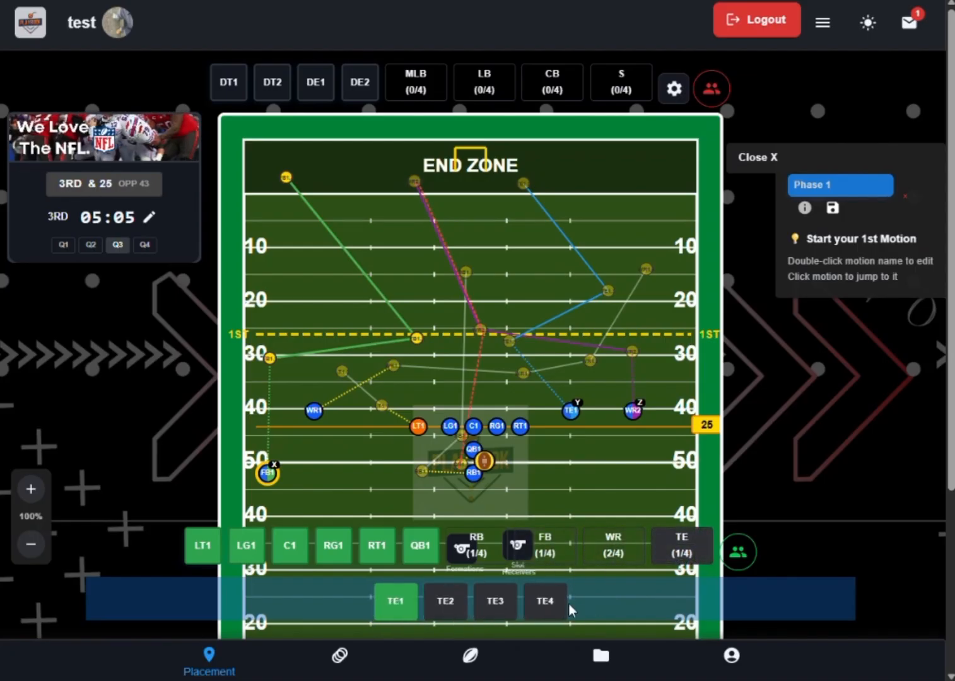
- Move FB1 into the backfield behind LT1, and return it to the left sideline near the 50-yard line
click(421, 499)
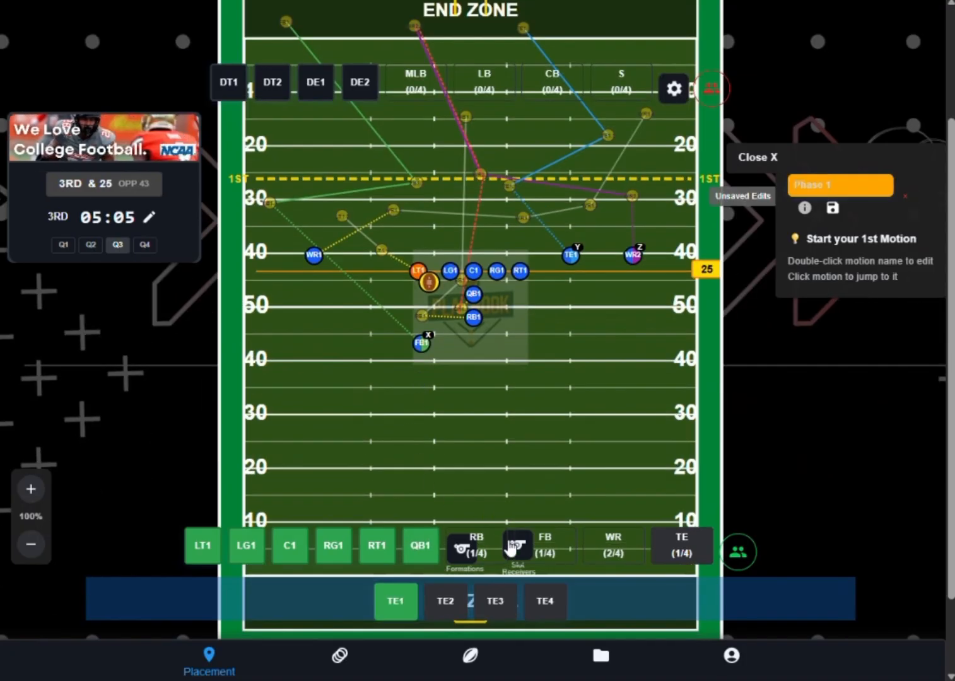
click(420, 343)
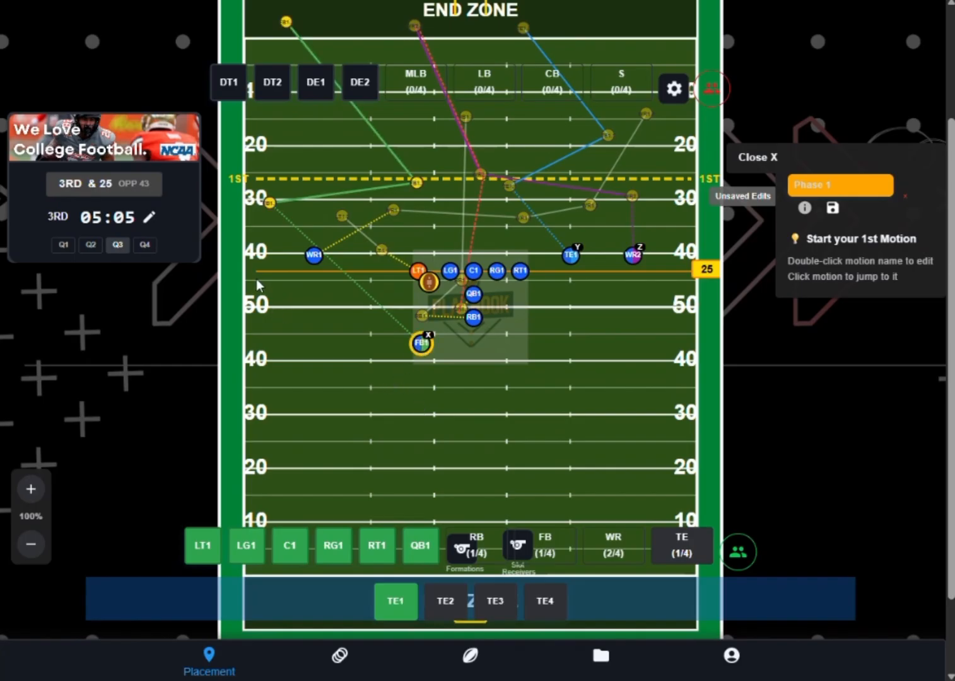
click(271, 301)
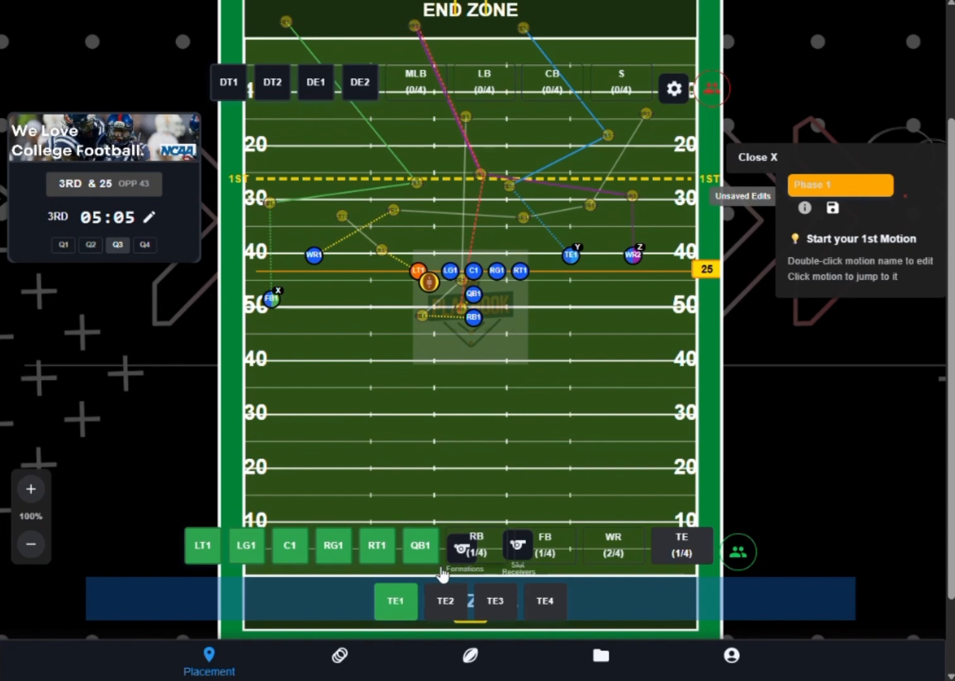
- Save Phase 1 in Plot Players mode and play all of its motions
click(339, 656)
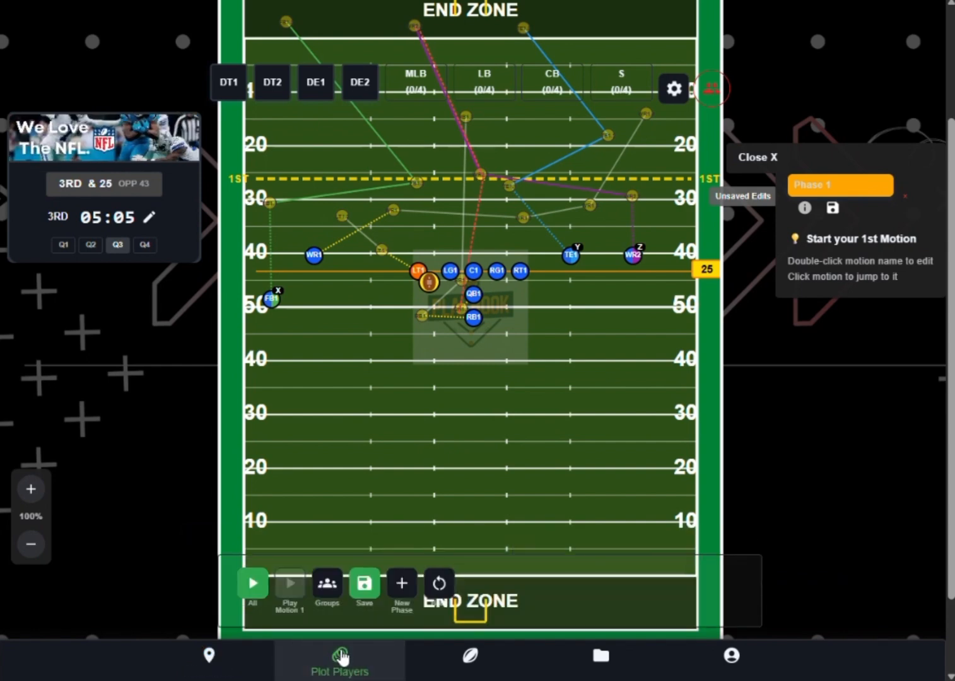
scroll(563, 403, up, 3)
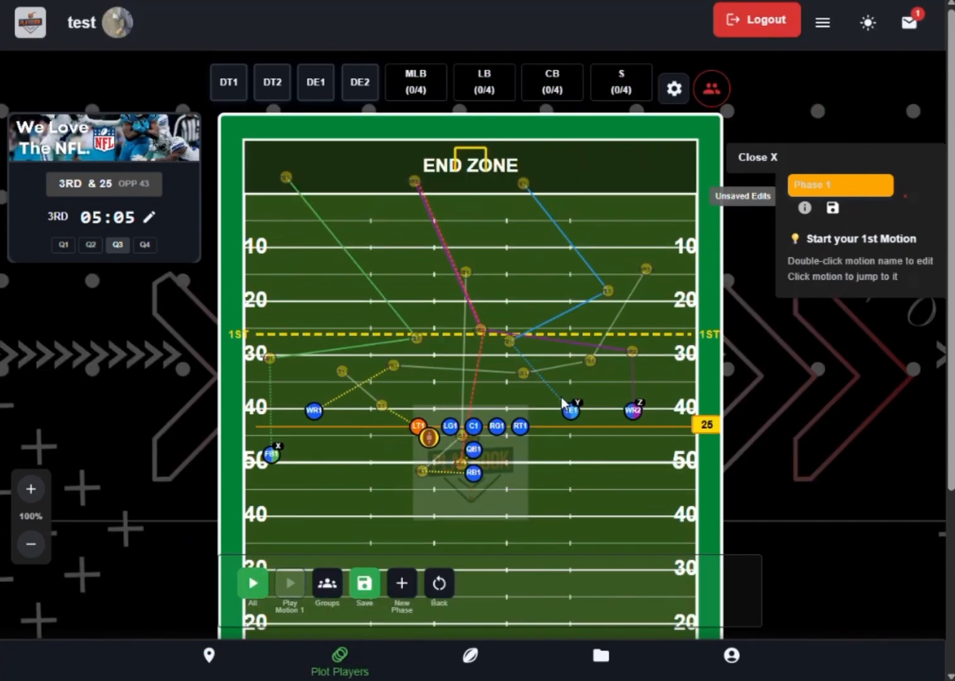
click(364, 583)
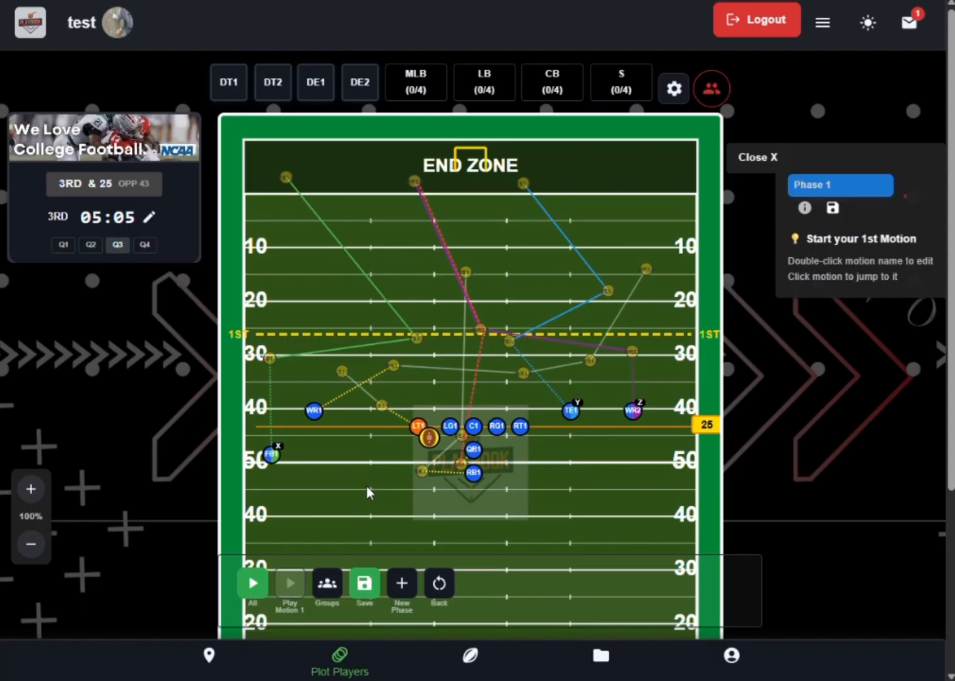
click(255, 583)
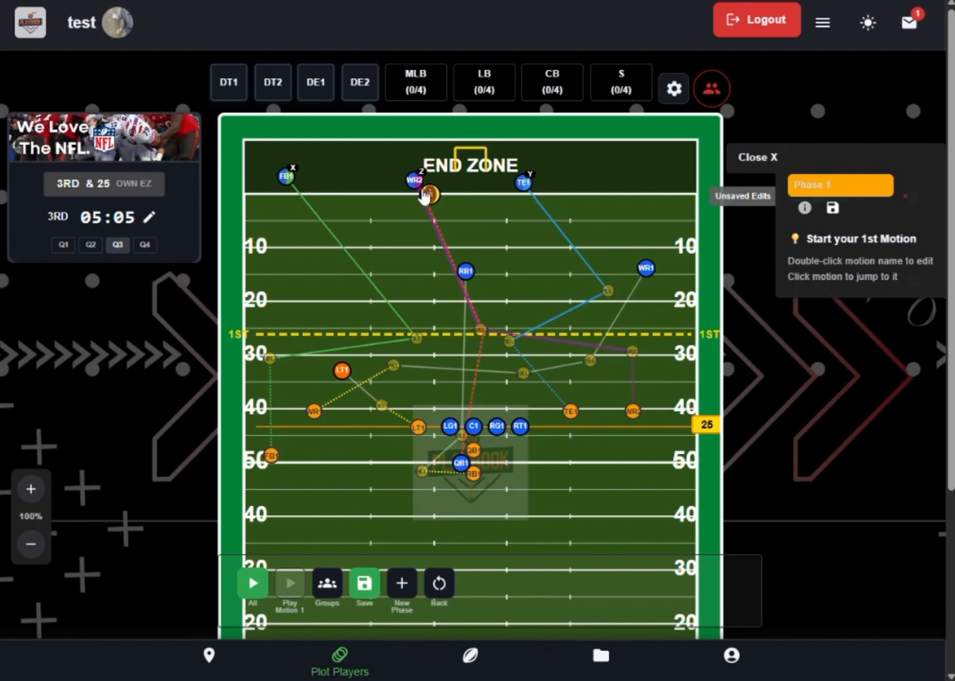
- Reset Phase 1 to its starting positions and replay all of its motions
click(441, 594)
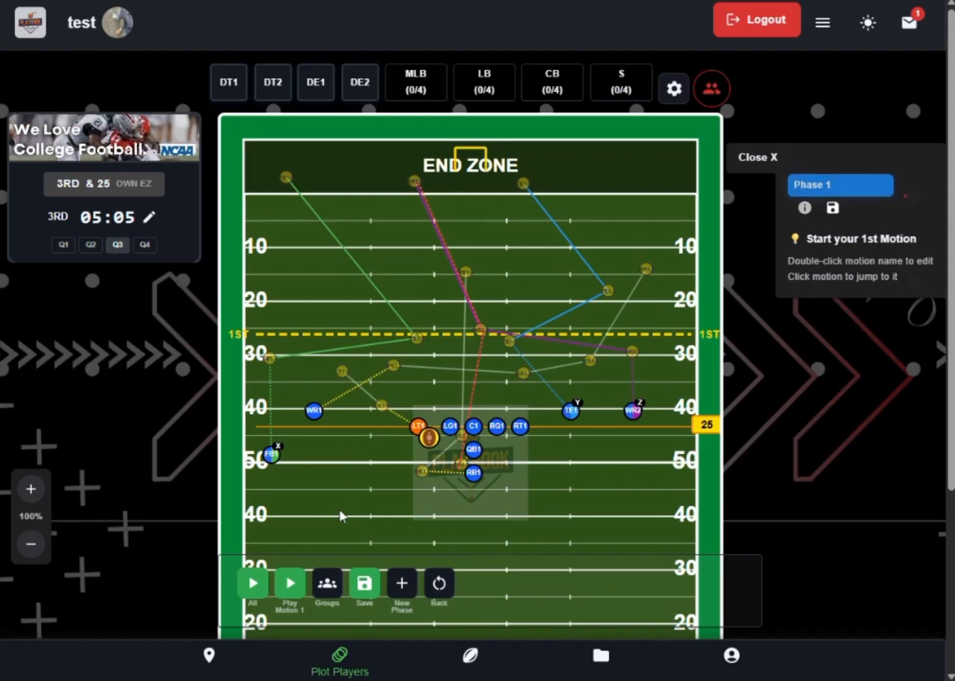
click(258, 591)
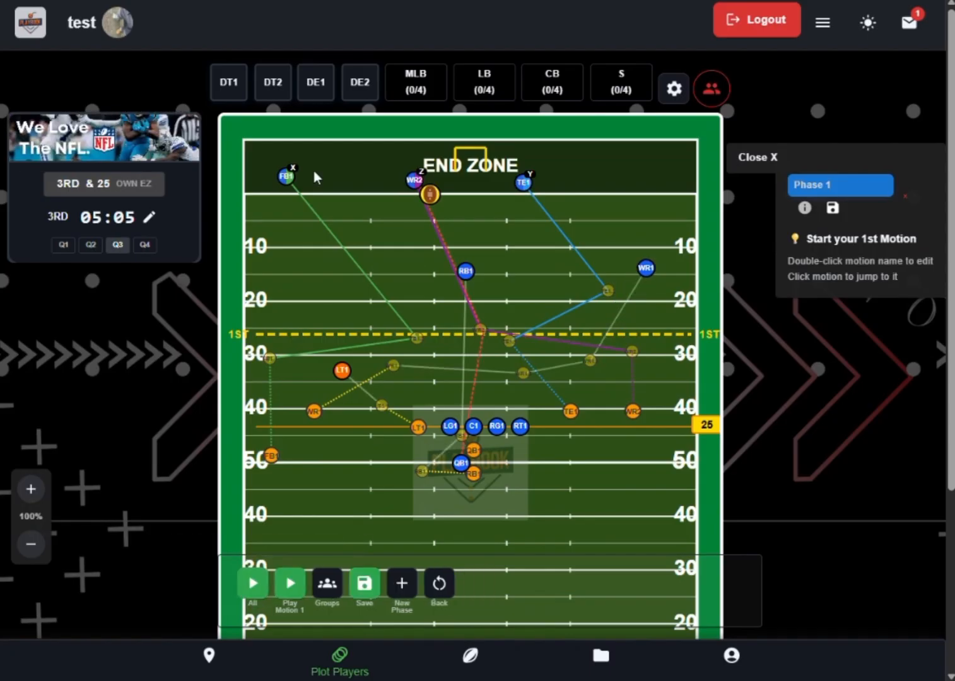
- Start a new play from a freshly loaded page and place the Pro Set formation on the field
key(F5)
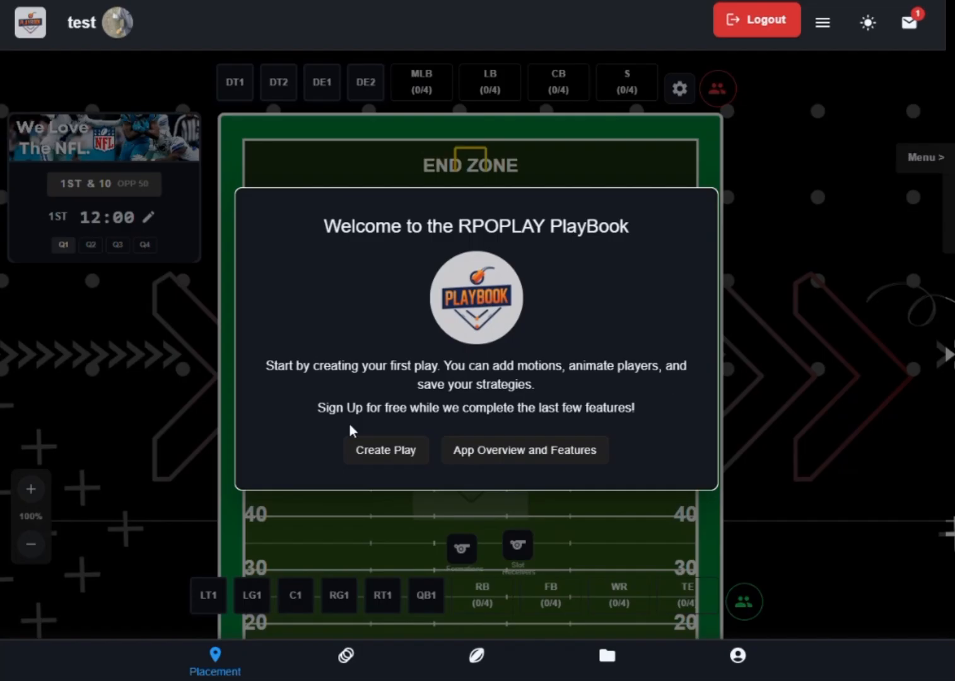
click(386, 454)
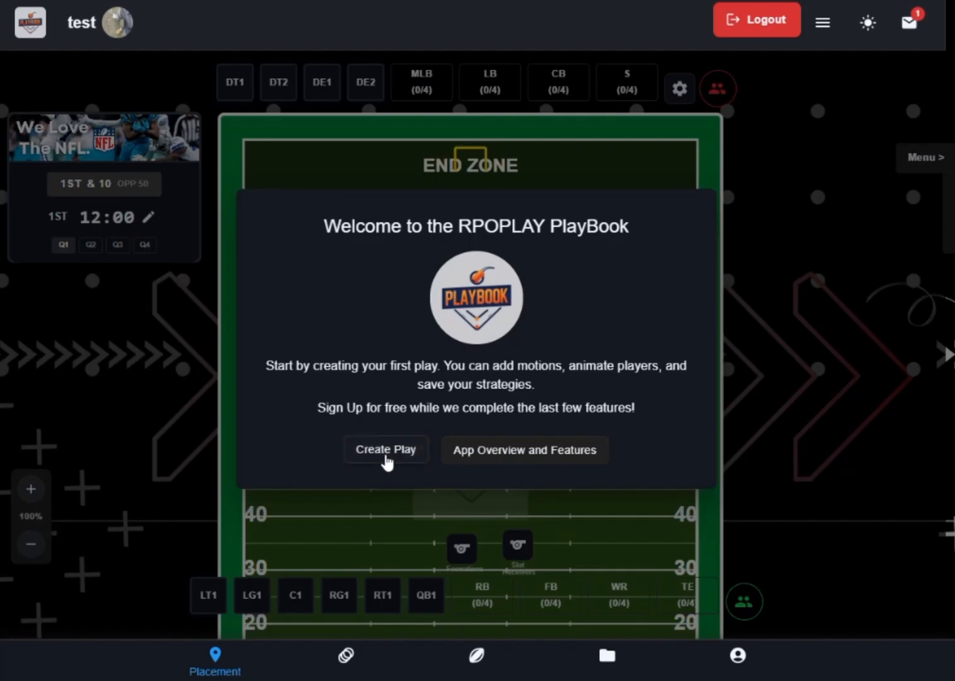
scroll(510, 344, down, 1)
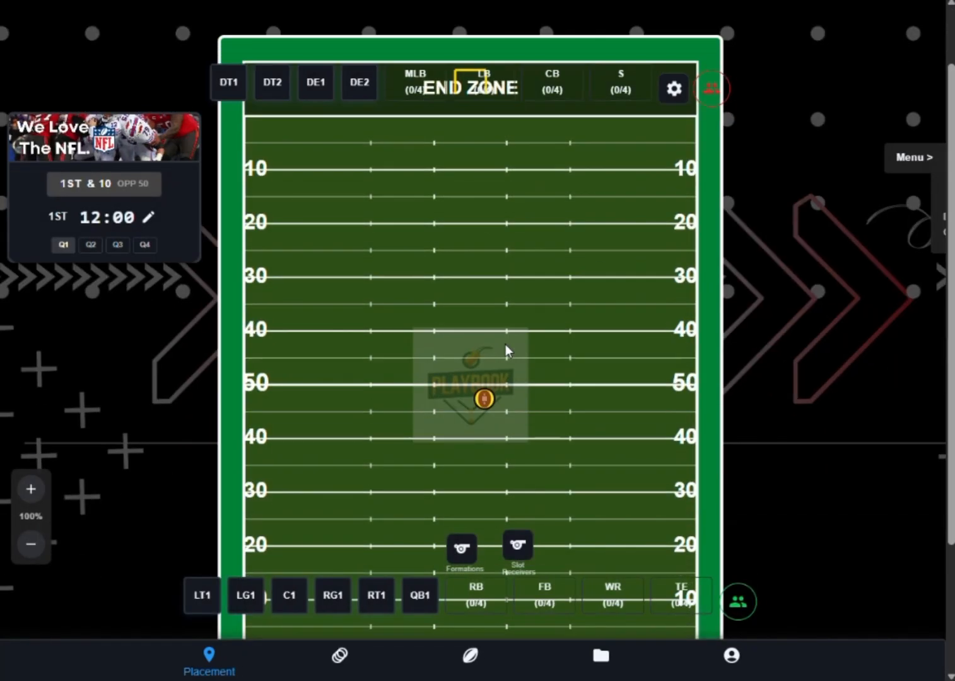
click(464, 549)
click(466, 374)
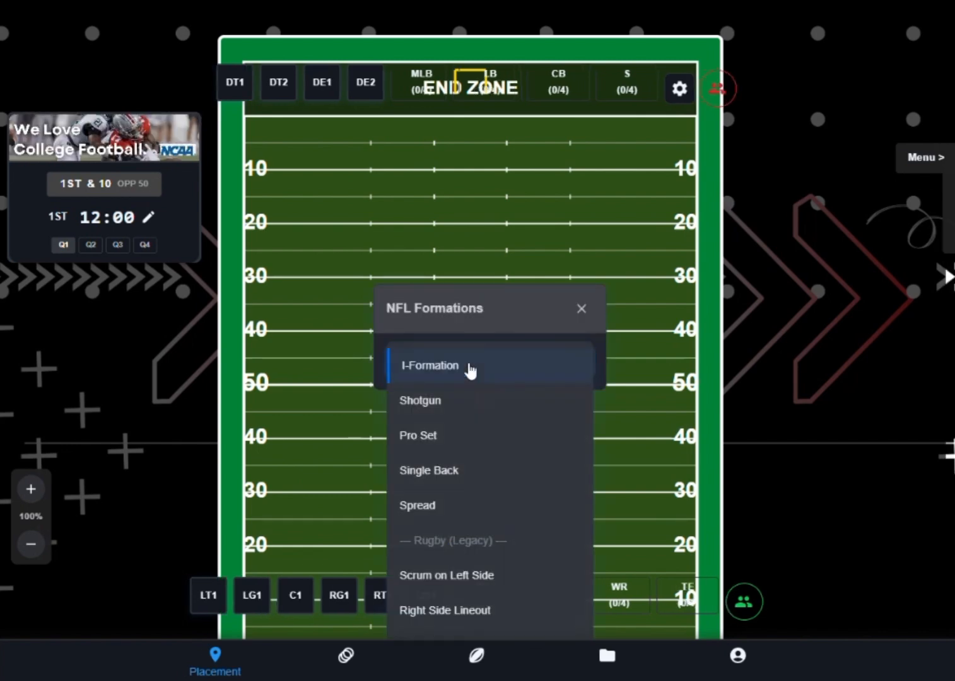
click(449, 439)
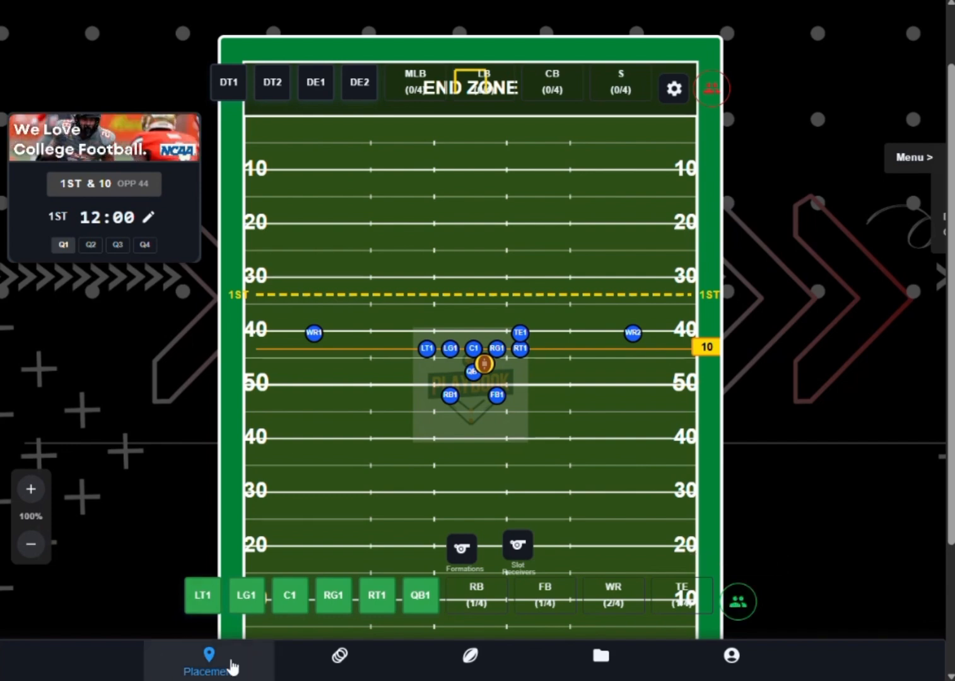
- Shift the offensive line to the 40-yard line, regroup QB1, RB1 and FB1 behind it, and place the ball beside C1
click(450, 331)
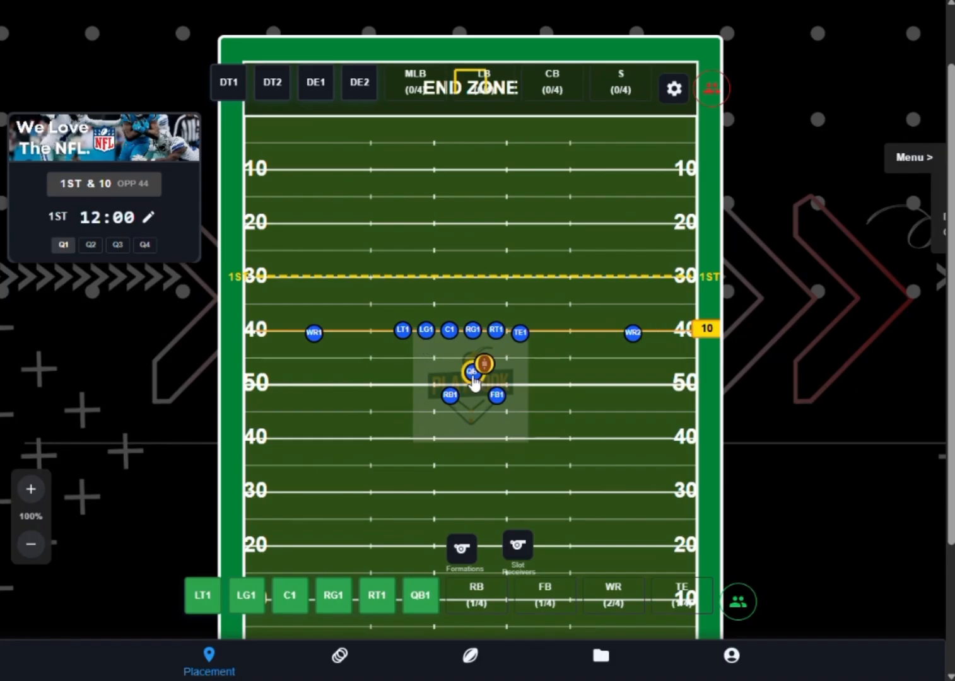
drag(474, 380, 452, 377)
click(450, 396)
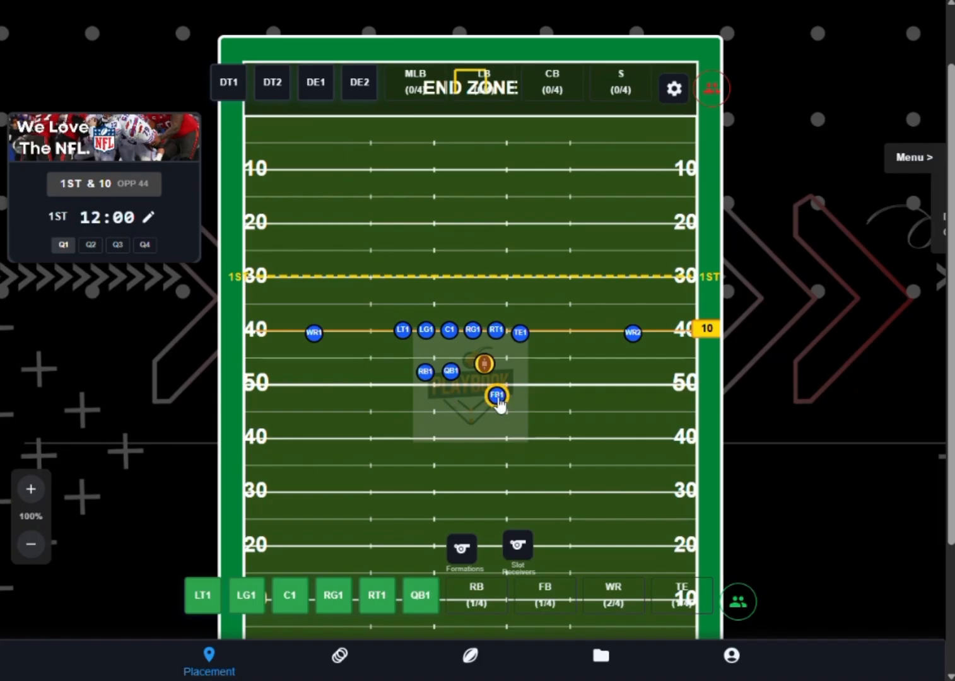
click(458, 394)
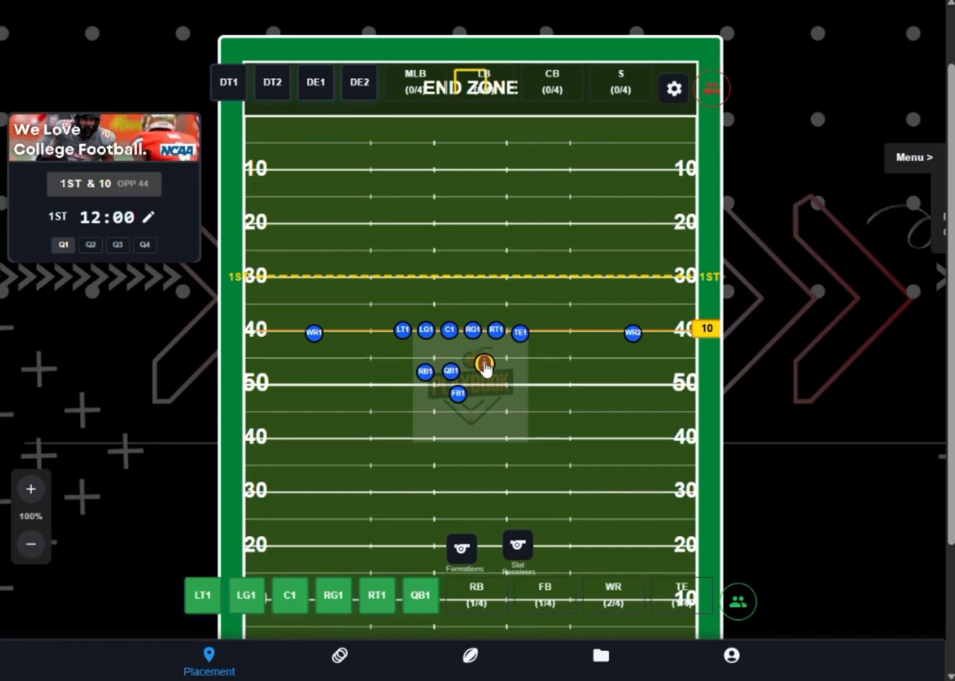
click(458, 333)
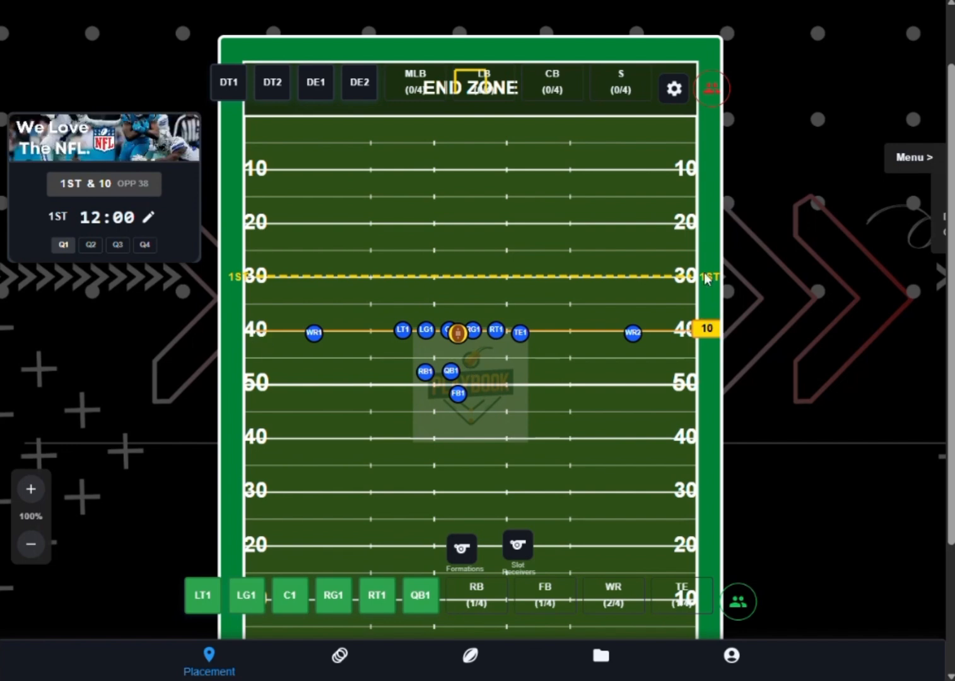
- Set the down and distance on the scoreboard to 2nd & 30
click(78, 186)
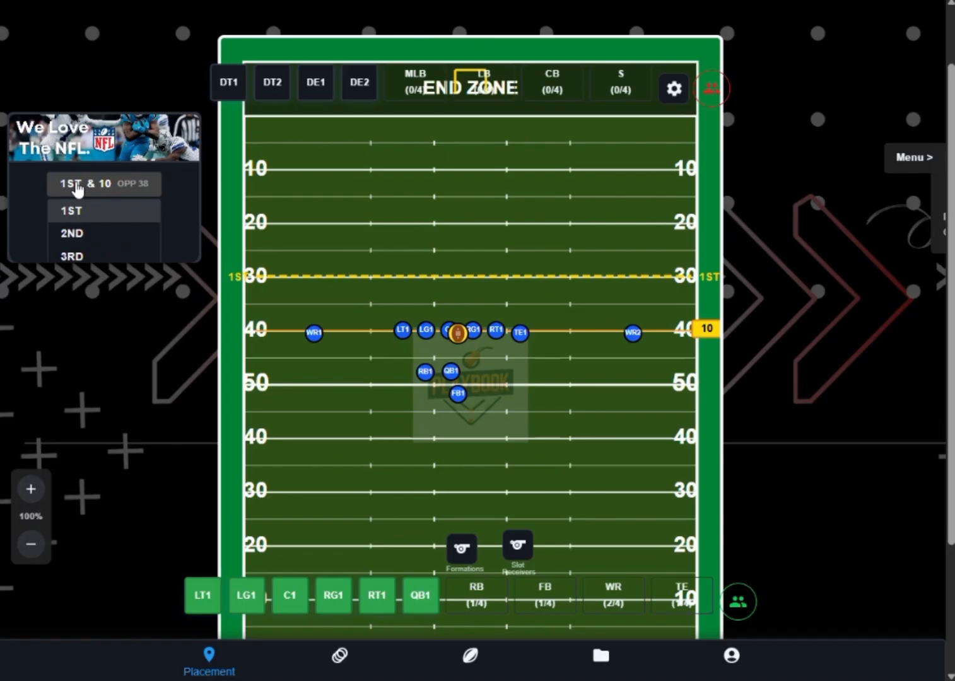
click(74, 233)
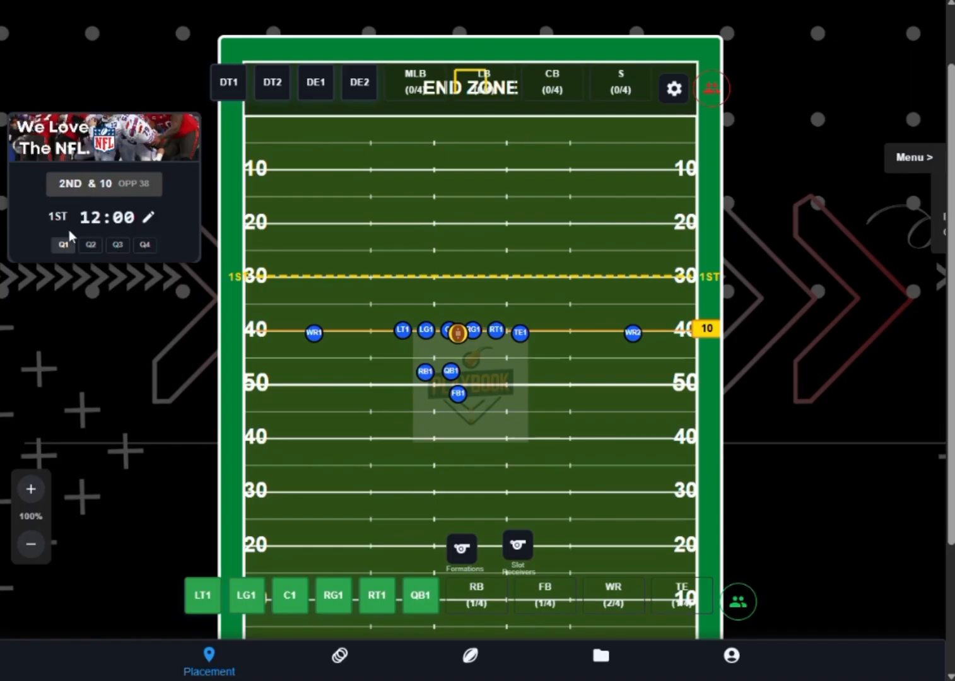
click(101, 185)
double_click(106, 181)
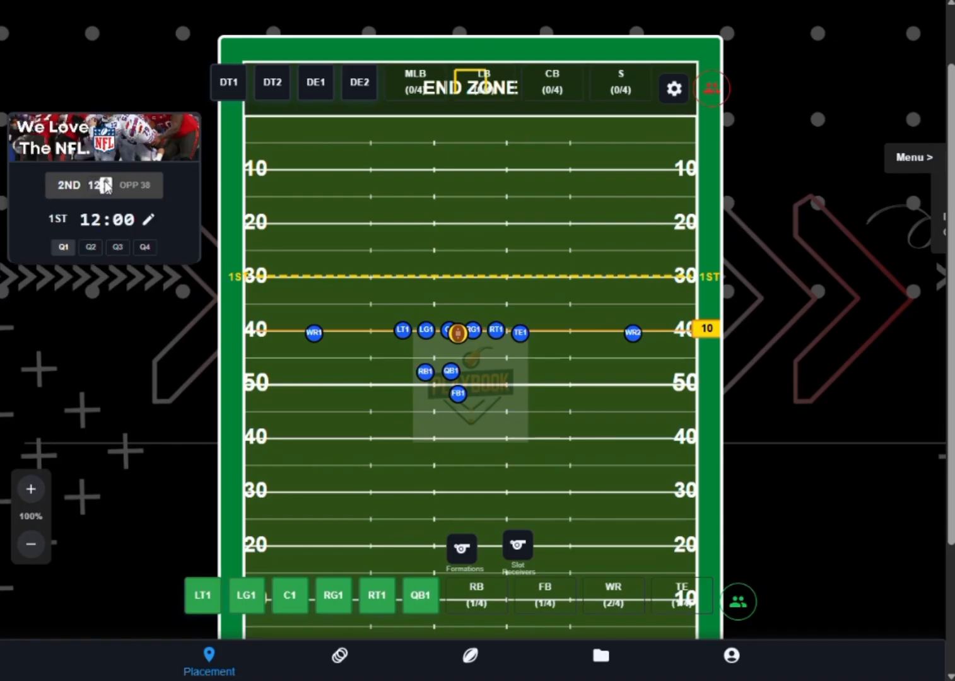
triple_click(106, 181)
triple_click(105, 180)
double_click(106, 181)
click(105, 181)
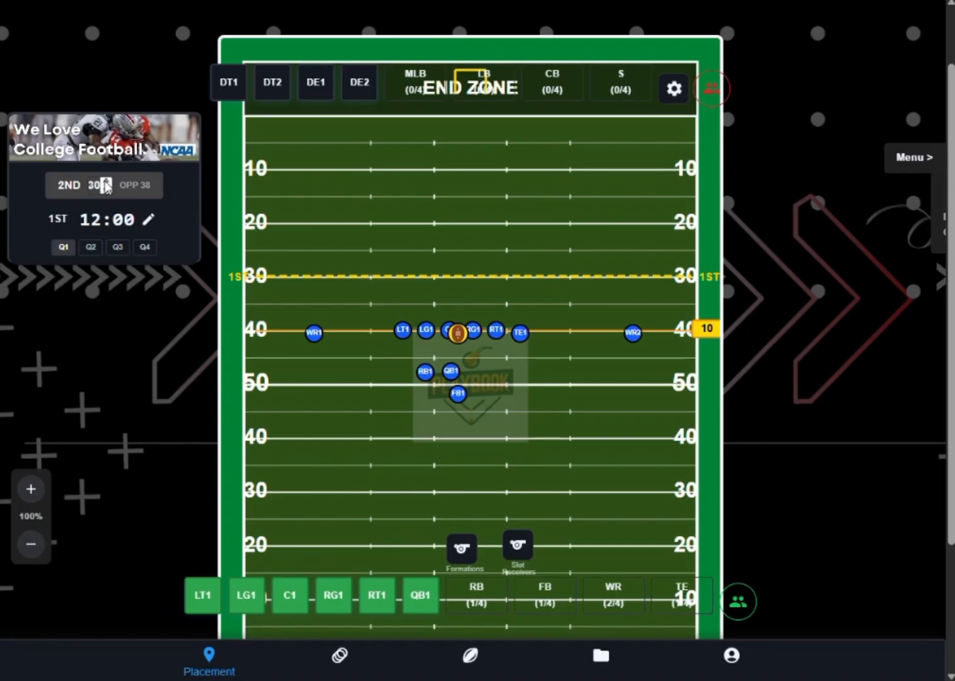
key(Return)
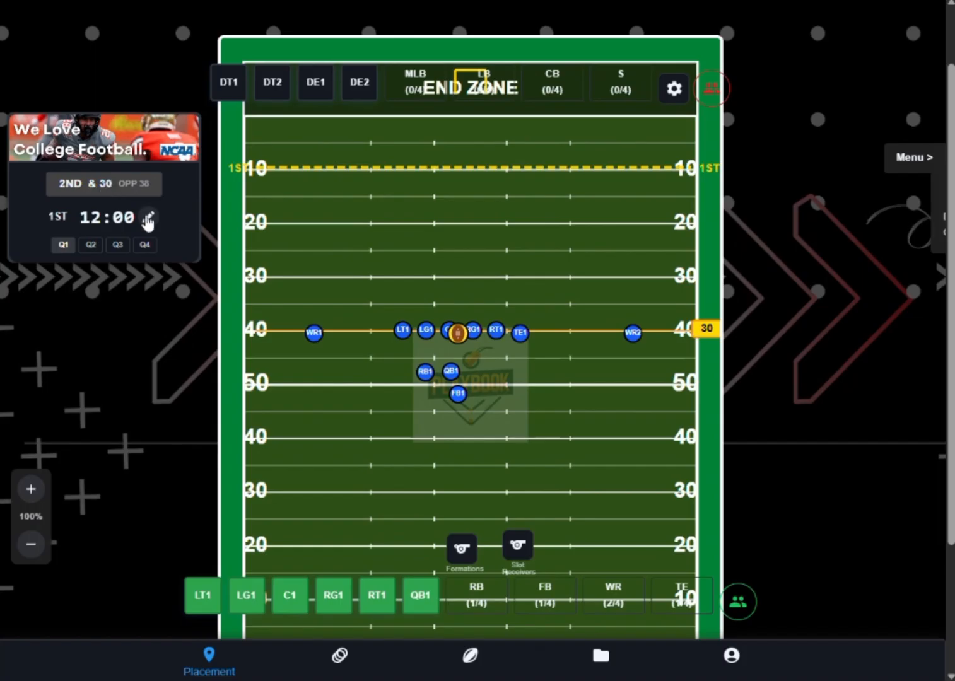
- Set the game clock to 01:24 and the period to the 4th quarter
click(147, 218)
click(93, 221)
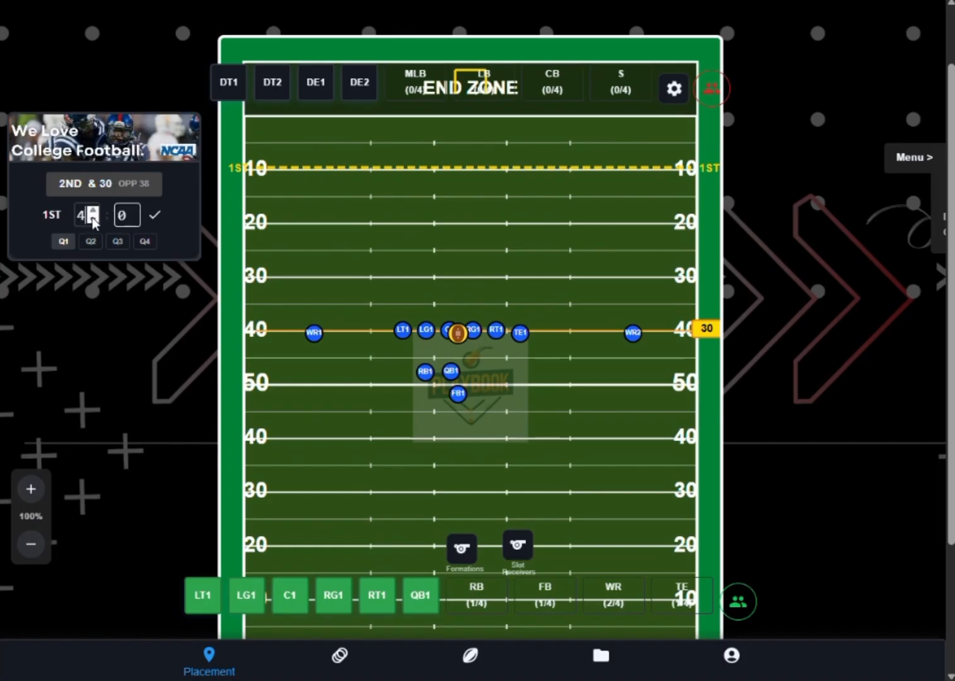
click(93, 220)
click(93, 220)
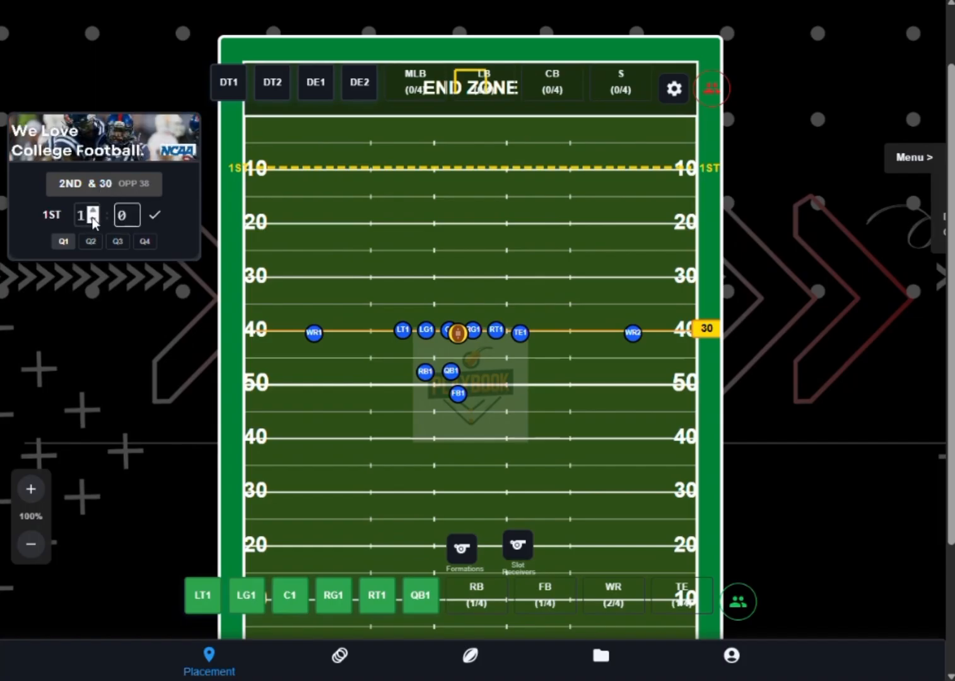
click(133, 215)
text(8)
key(BackSpace)
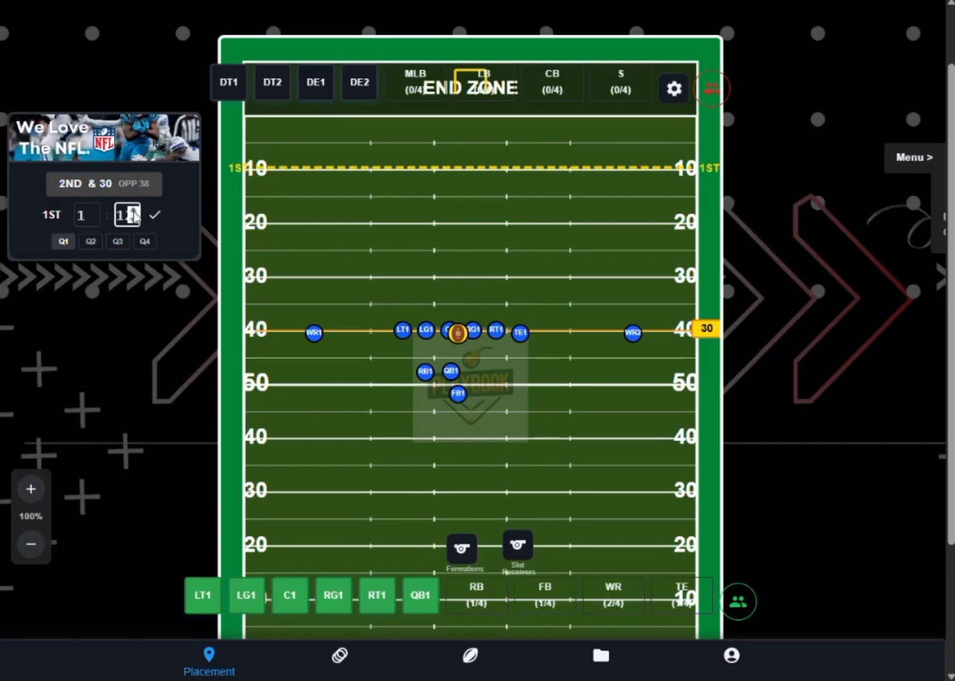
text(24)
click(154, 217)
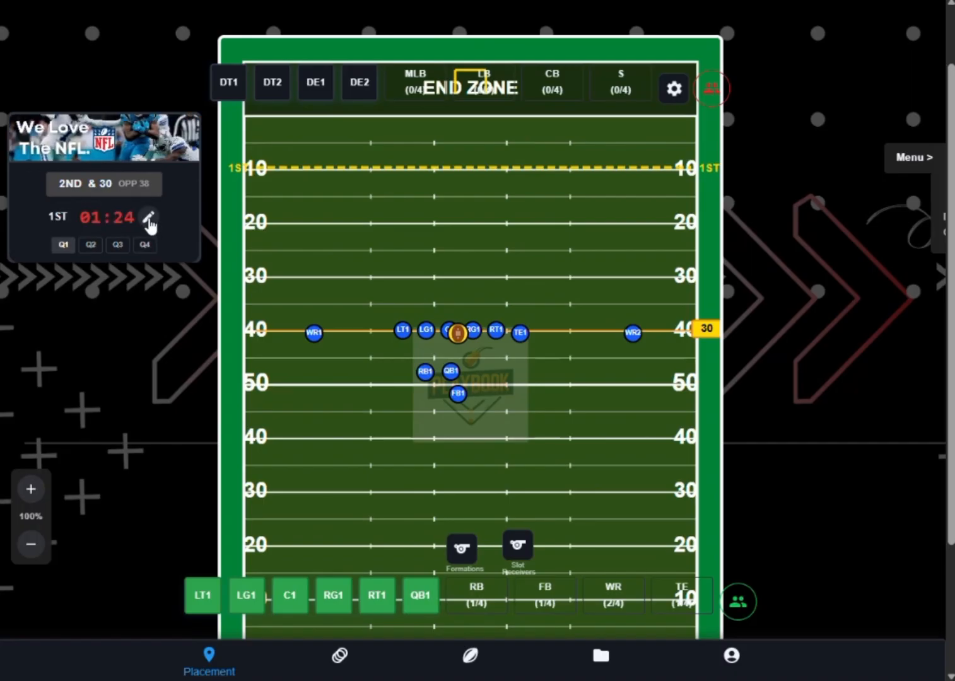
click(145, 245)
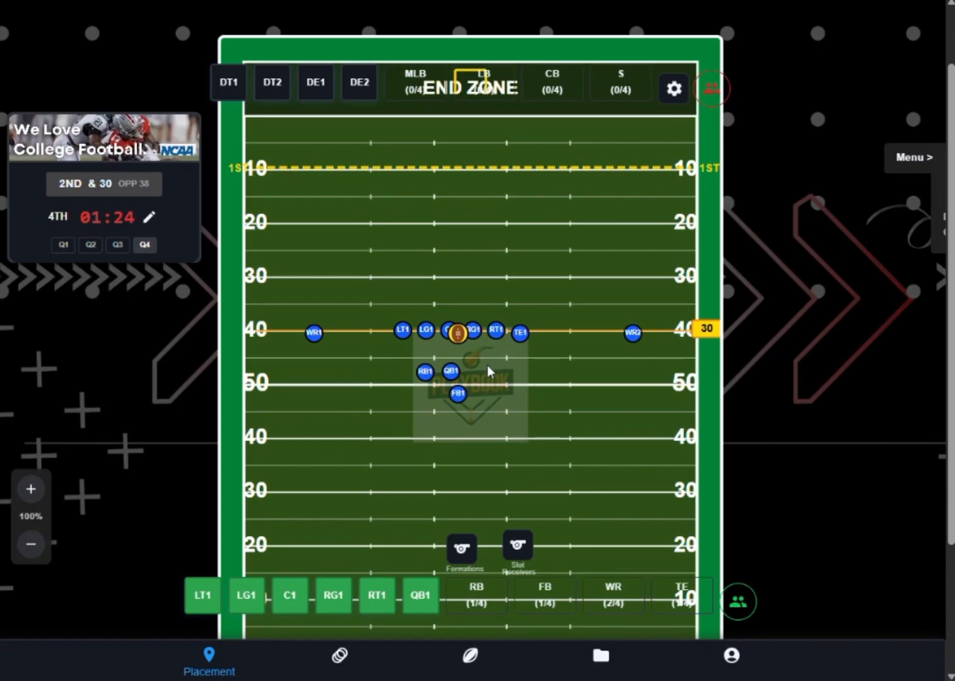
- In Plot Players mode, plot WR1's route outward to about the 32-yard line and on into the end zone
click(340, 656)
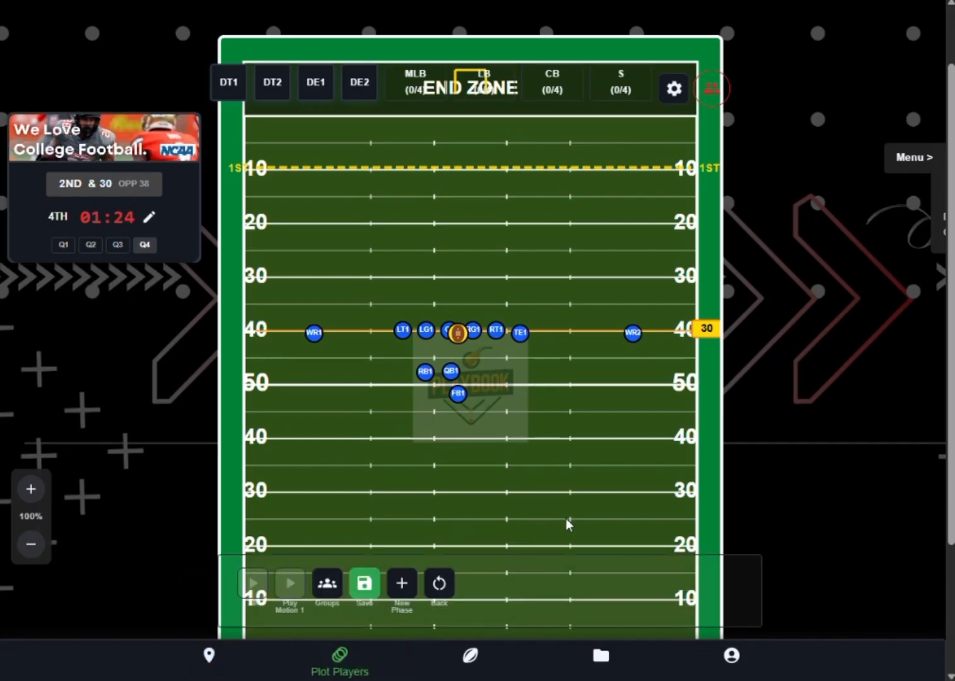
click(313, 334)
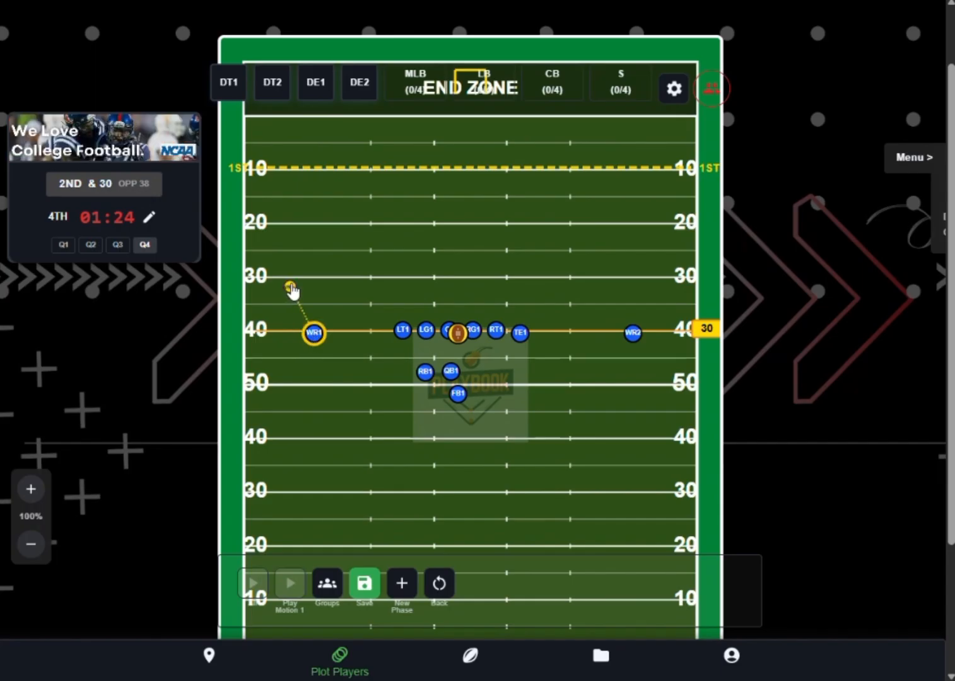
click(319, 109)
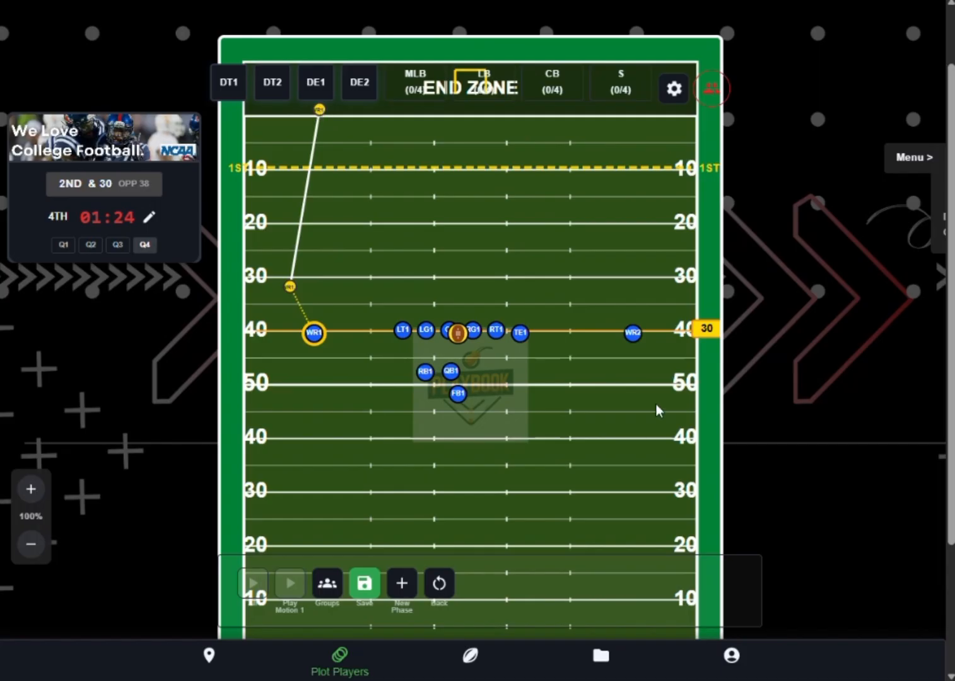
- Plot TE1's route up to about the 28-yard line, then across the field toward the right sideline
click(522, 336)
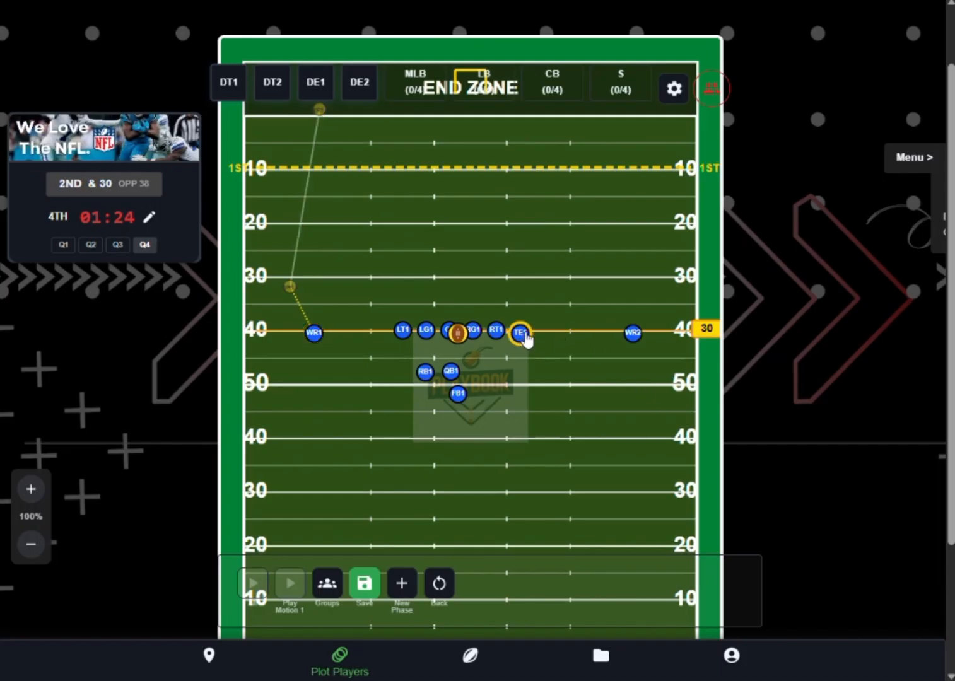
click(501, 266)
click(656, 262)
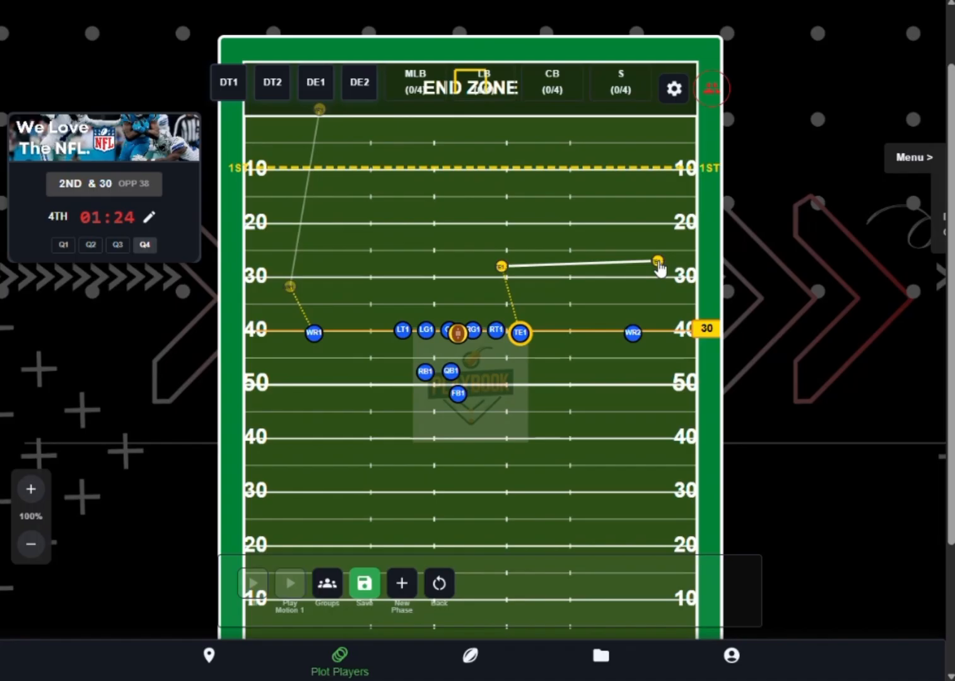
- Plot WR2's route straight up to about the 22-yard line, across to midfield, then diagonally into the end zone
click(633, 332)
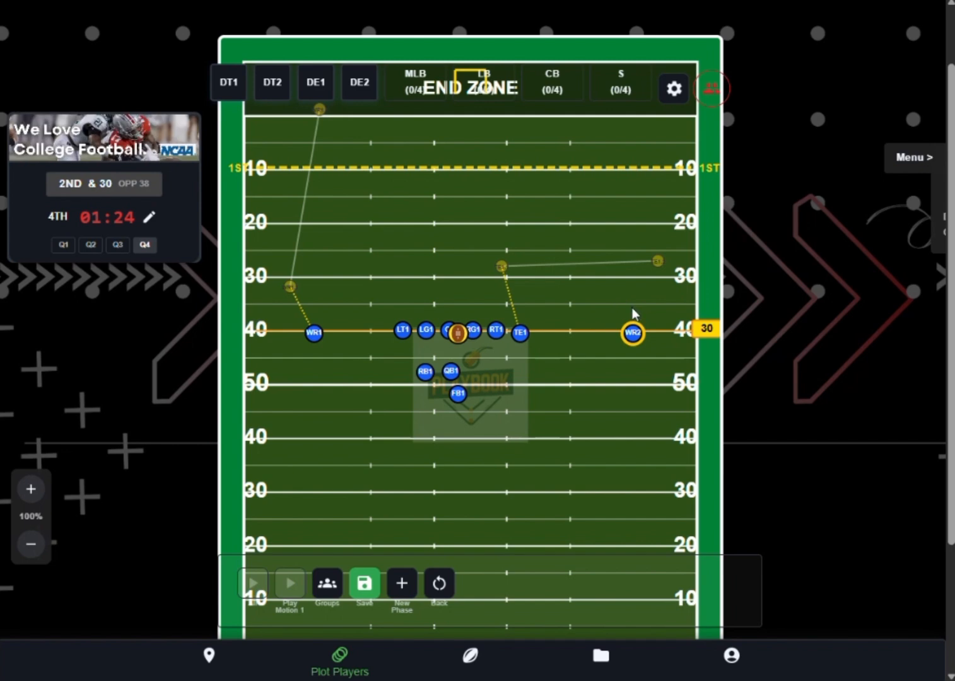
click(630, 234)
click(474, 231)
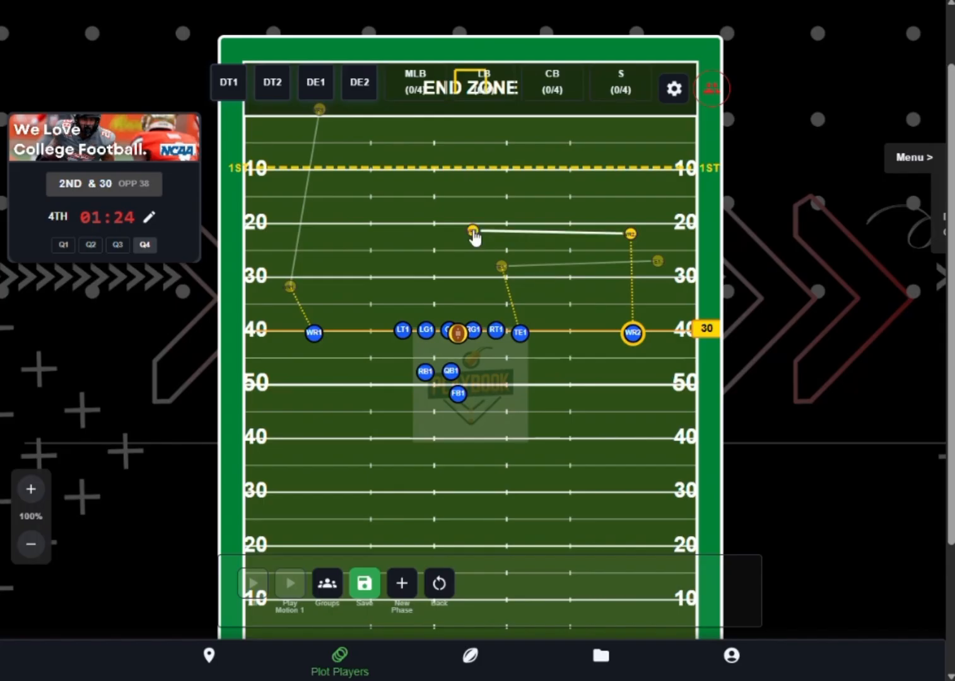
click(385, 112)
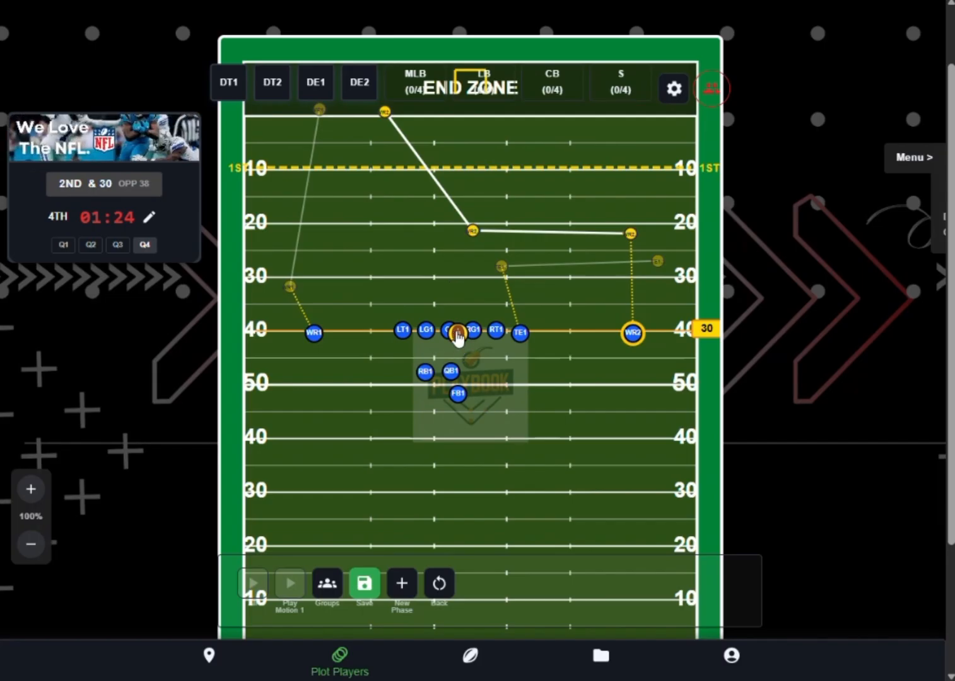
- Plot a short backfield motion for QB1, and route FB1 through the gap between LG1 and C1 to about the 18-yard line
click(453, 377)
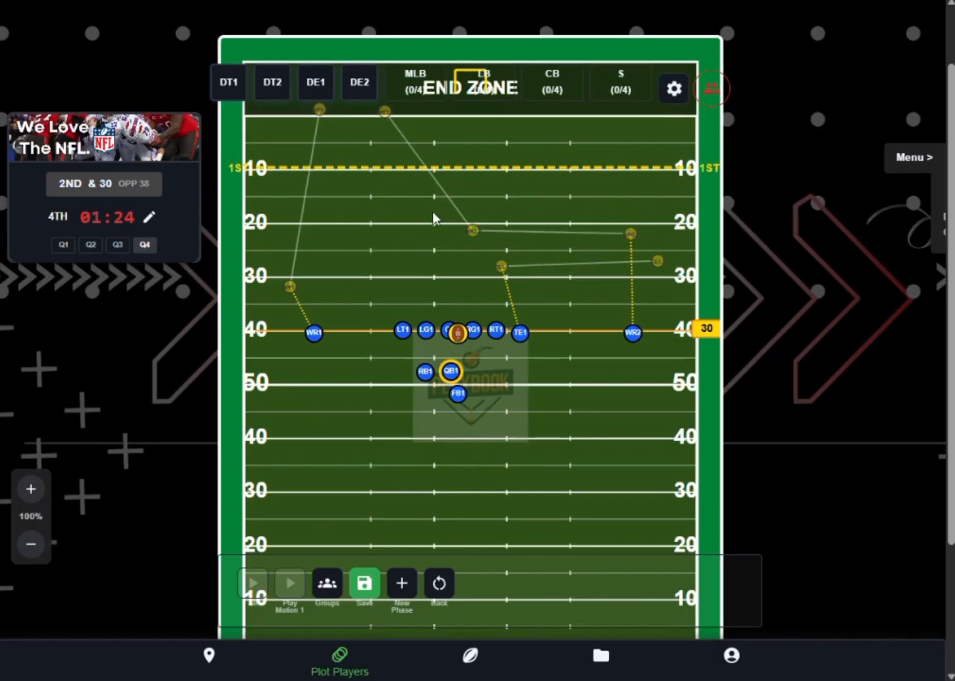
click(449, 371)
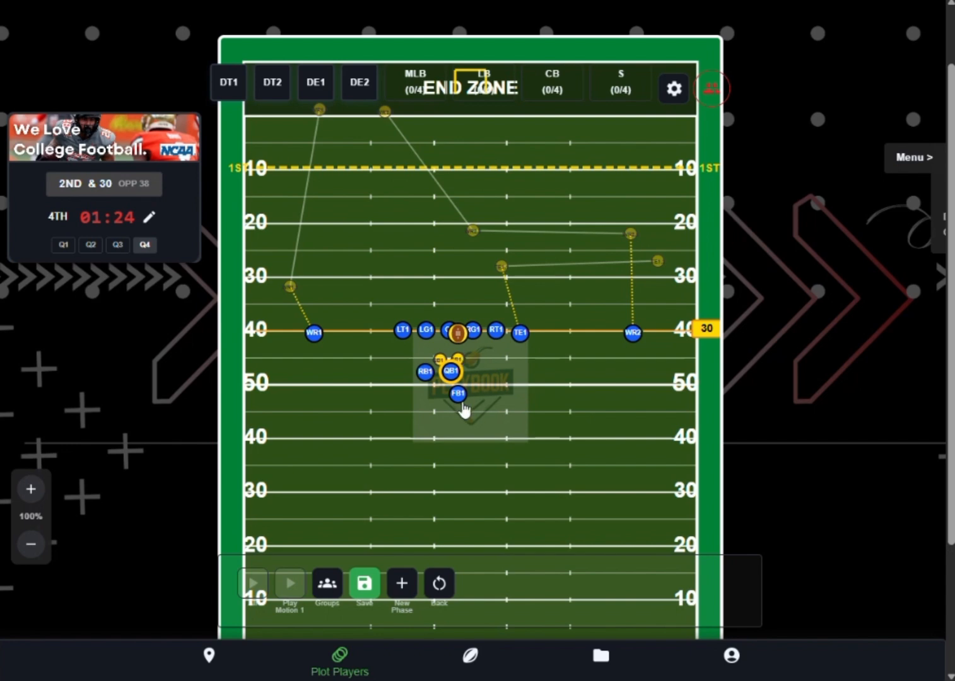
click(457, 396)
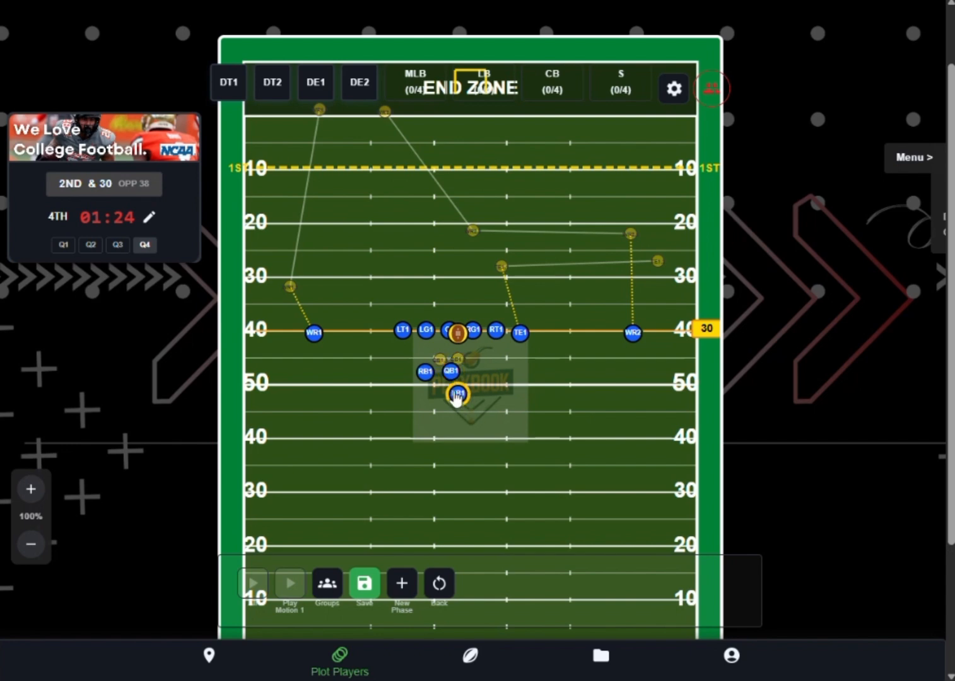
click(426, 358)
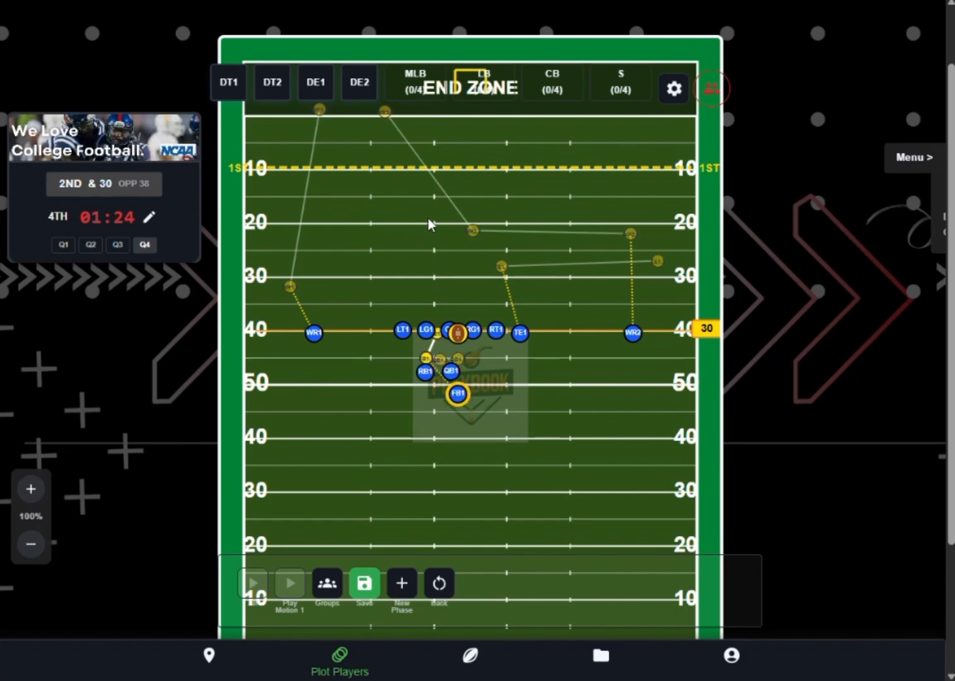
click(433, 212)
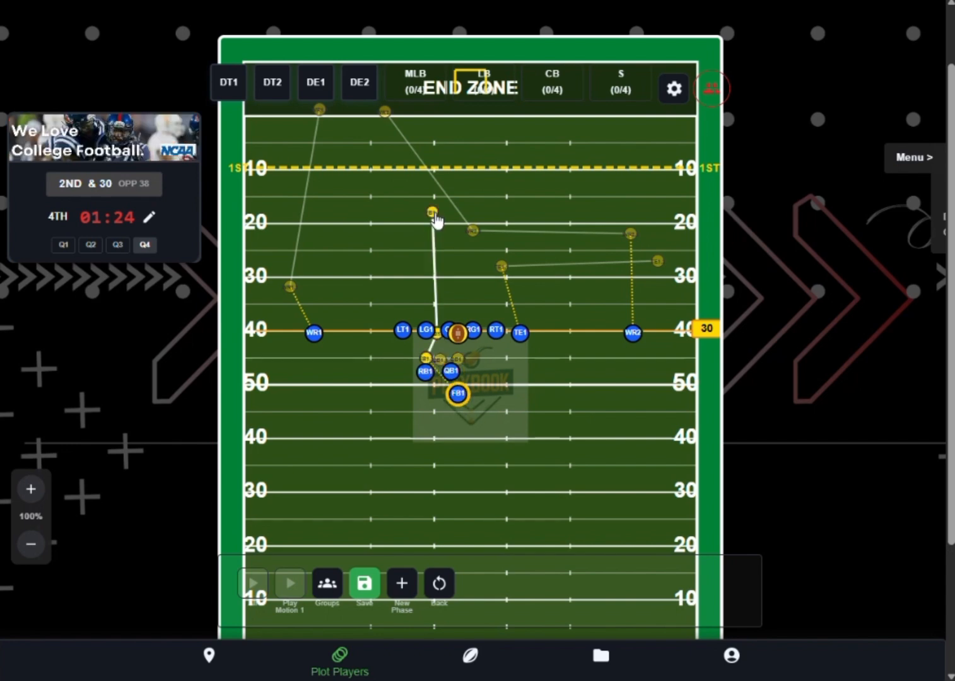
- Plot a short RB1 motion outward to a point behind and outside LT1, and switch back to Placement mode
click(425, 373)
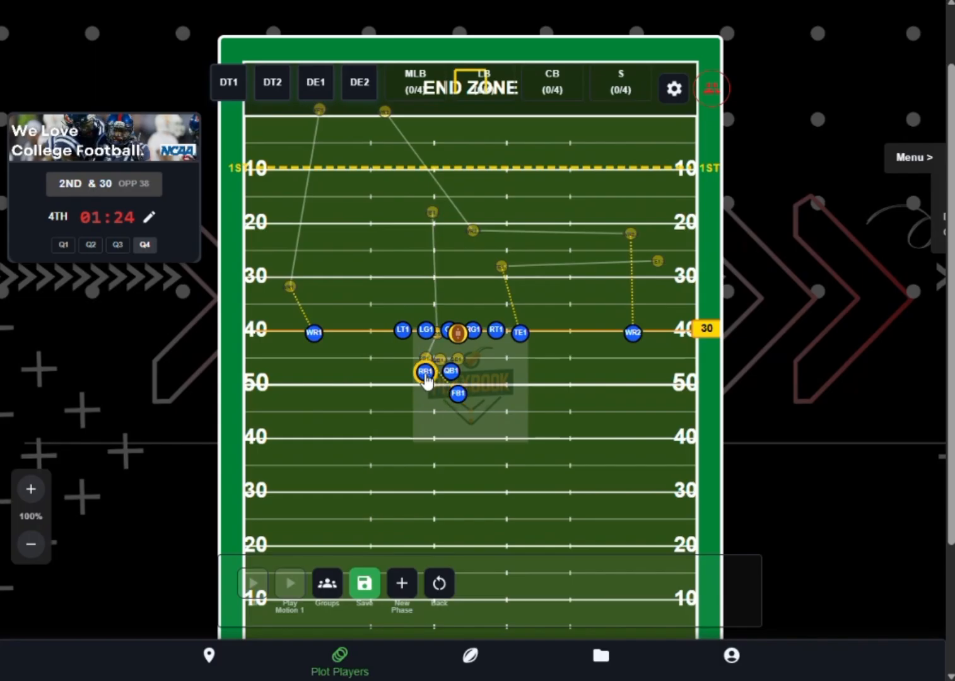
click(389, 348)
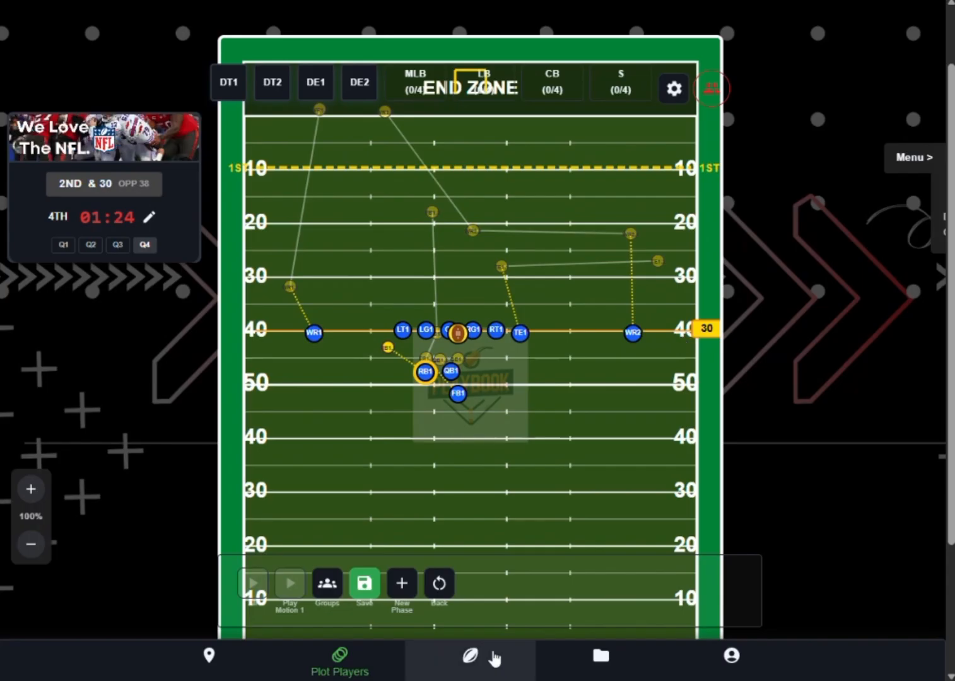
click(208, 657)
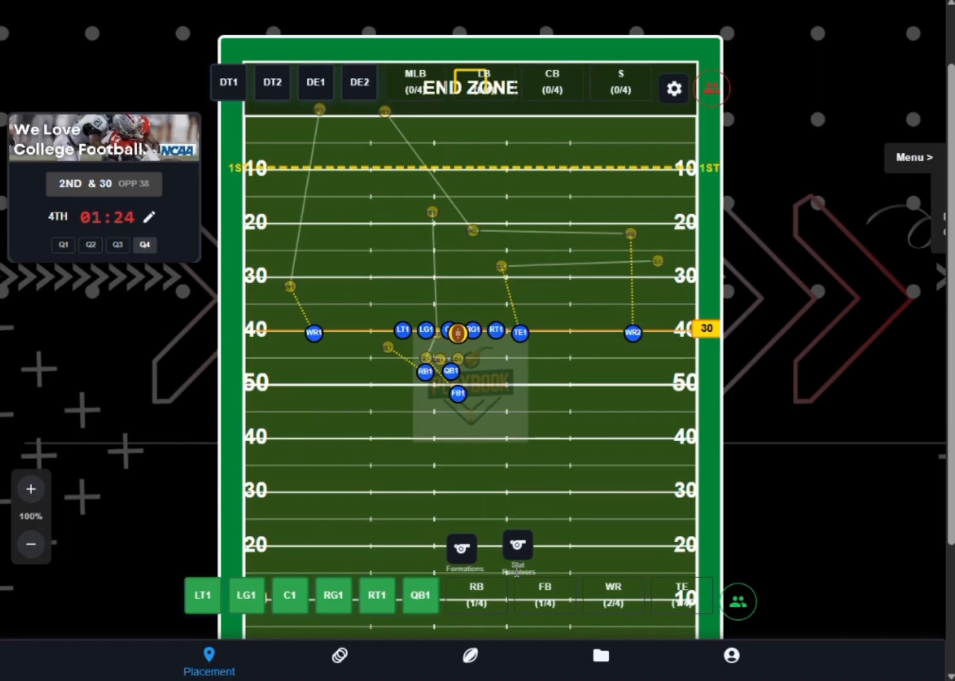
- Tag WR1 as the Left Wide Receiver (X) slot receiver
click(523, 547)
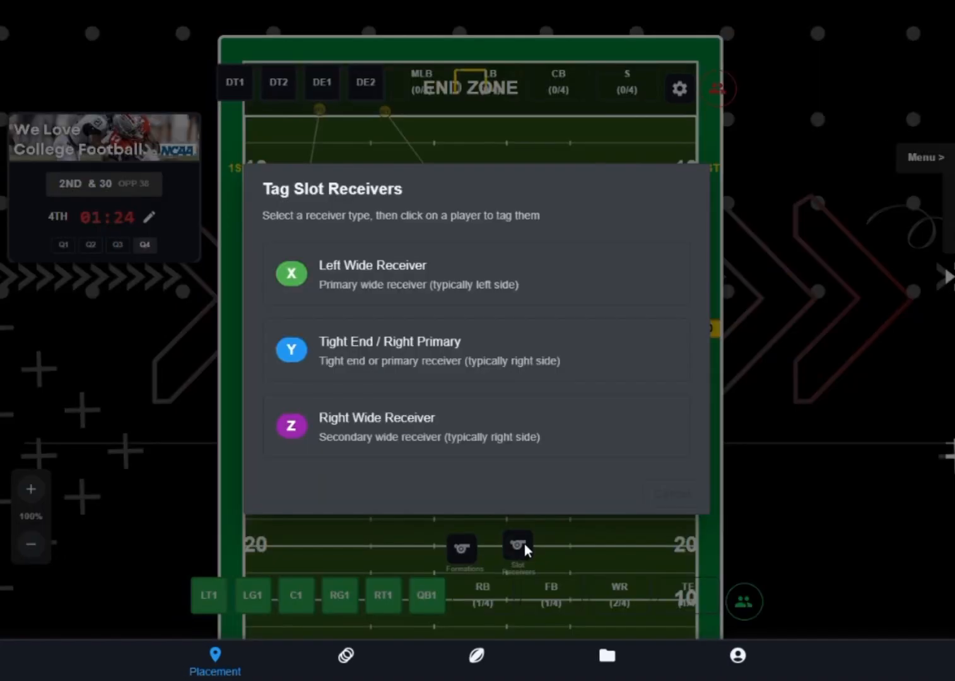
click(346, 278)
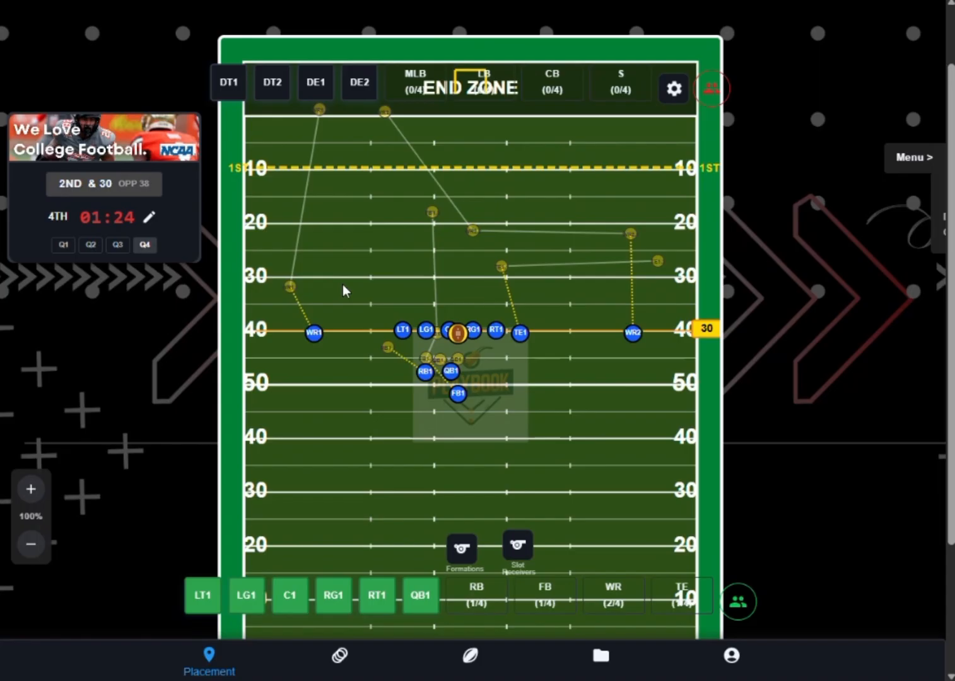
click(315, 335)
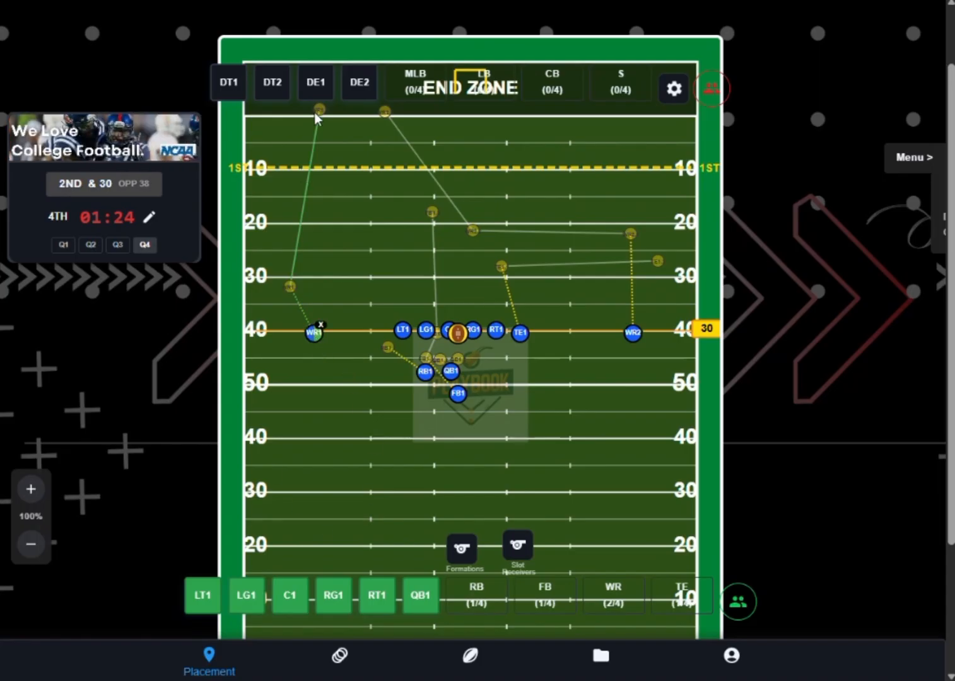
click(461, 548)
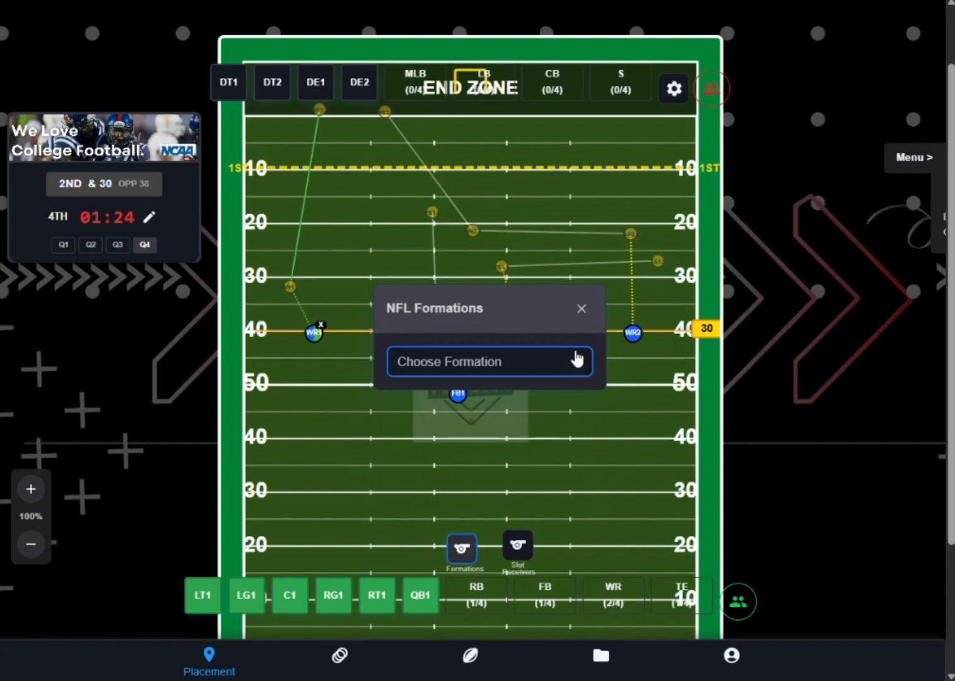
click(581, 308)
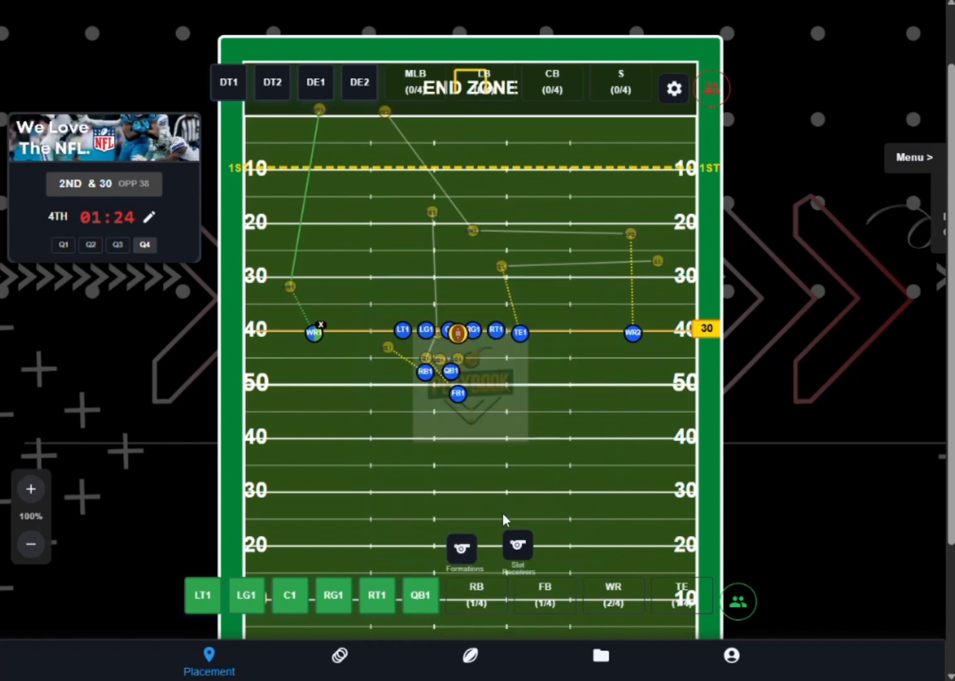
click(461, 548)
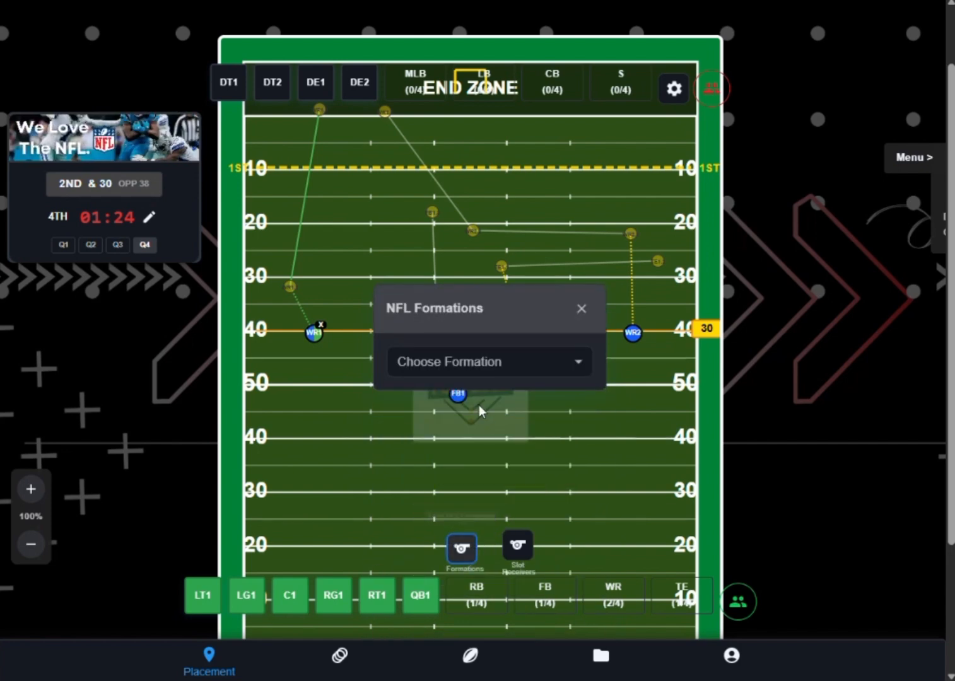
click(480, 371)
click(581, 308)
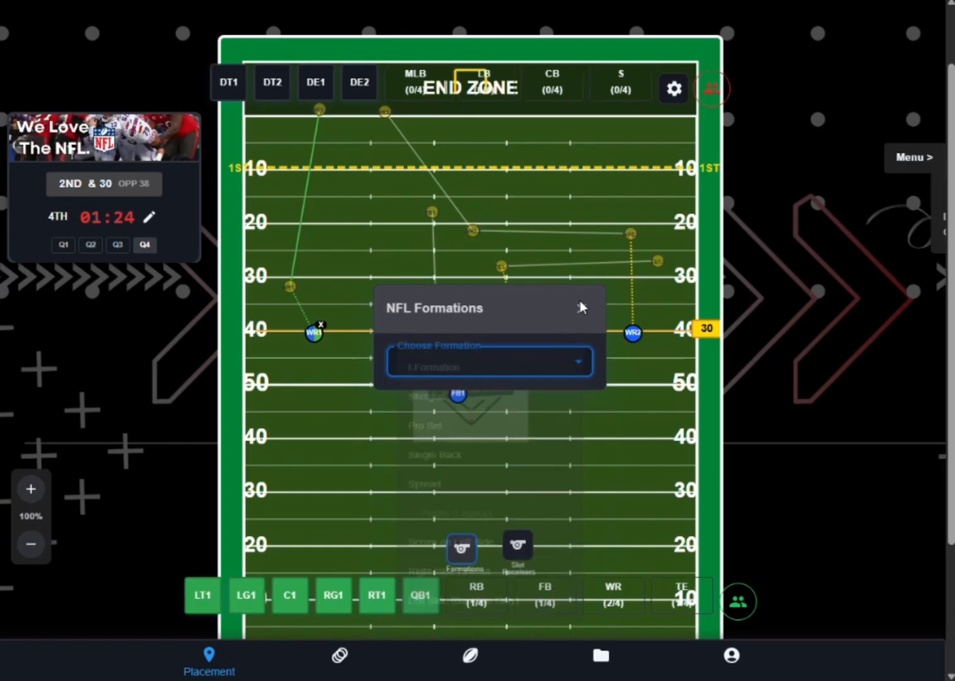
- Tag TE1 as the Tight End / Right Primary (Y) receiver and WR2 as the Right Wide Receiver (Z)
click(521, 547)
click(360, 342)
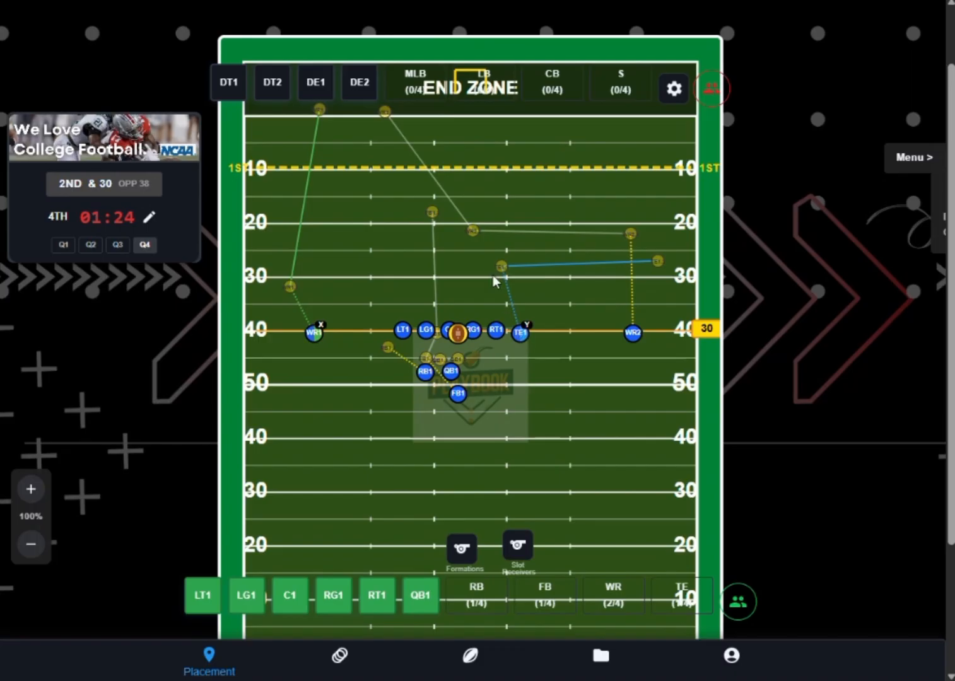
click(517, 546)
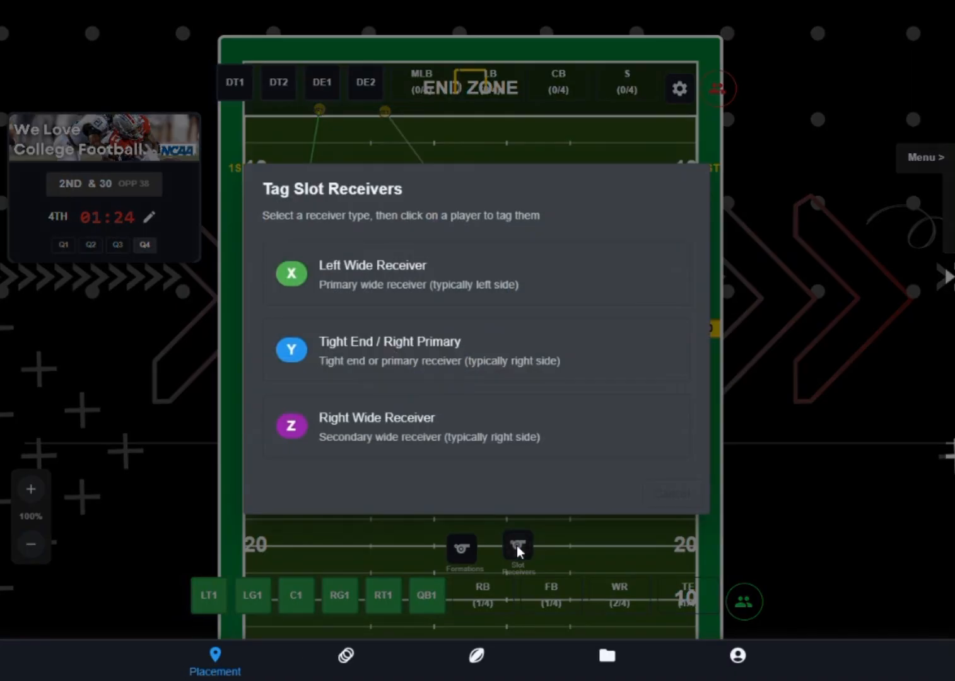
click(364, 428)
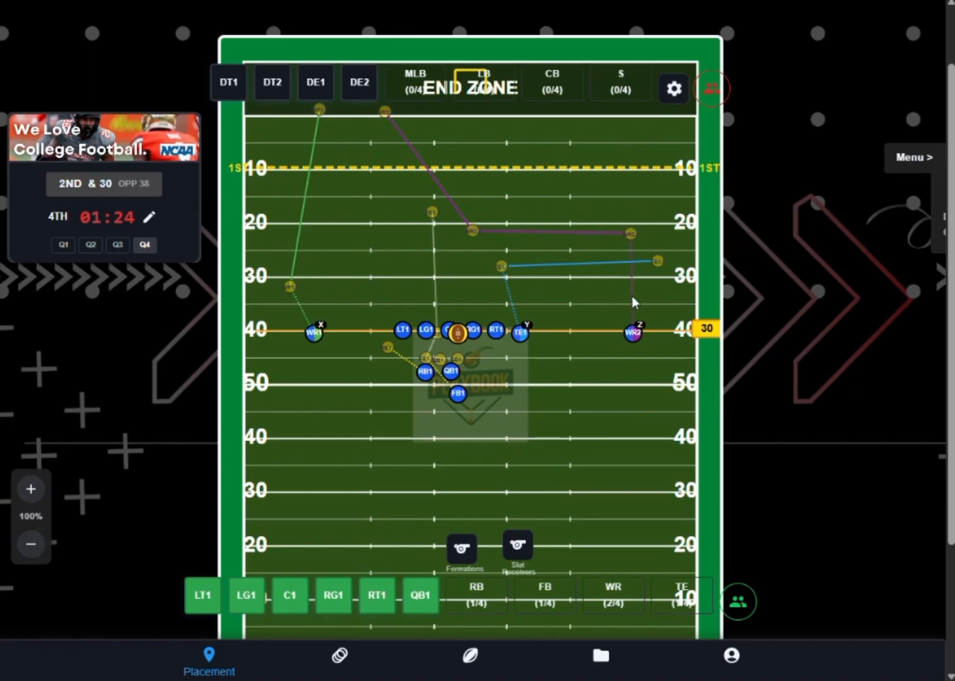
- Plot the ball's path from the snap to QB1, to WR2's midfield route point near the 22-yard line, then along WR2's route into the end zone
scroll(485, 385, up, 2)
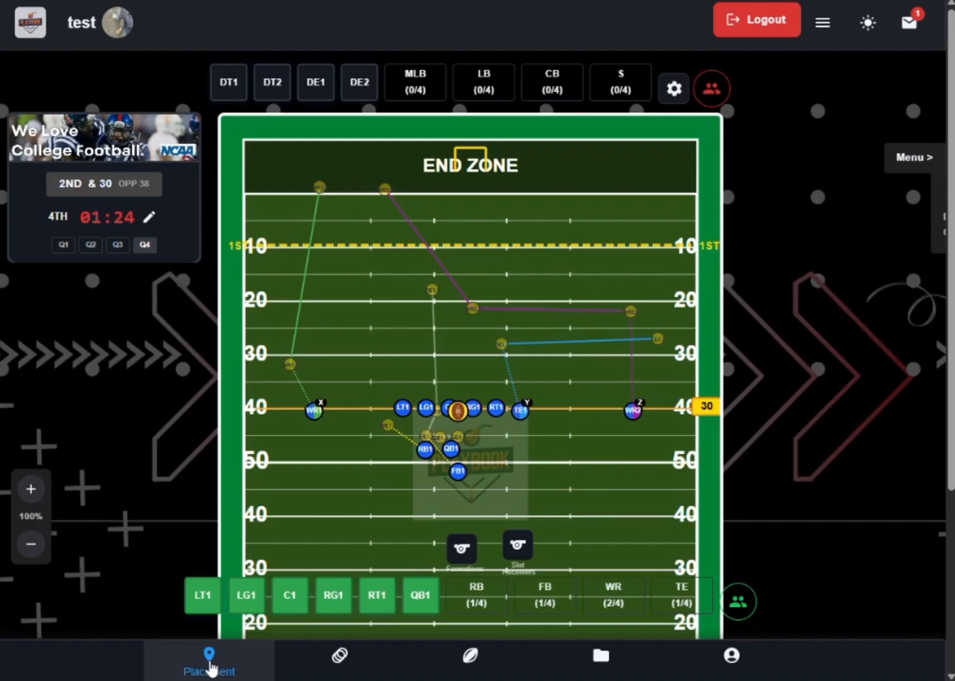
click(474, 667)
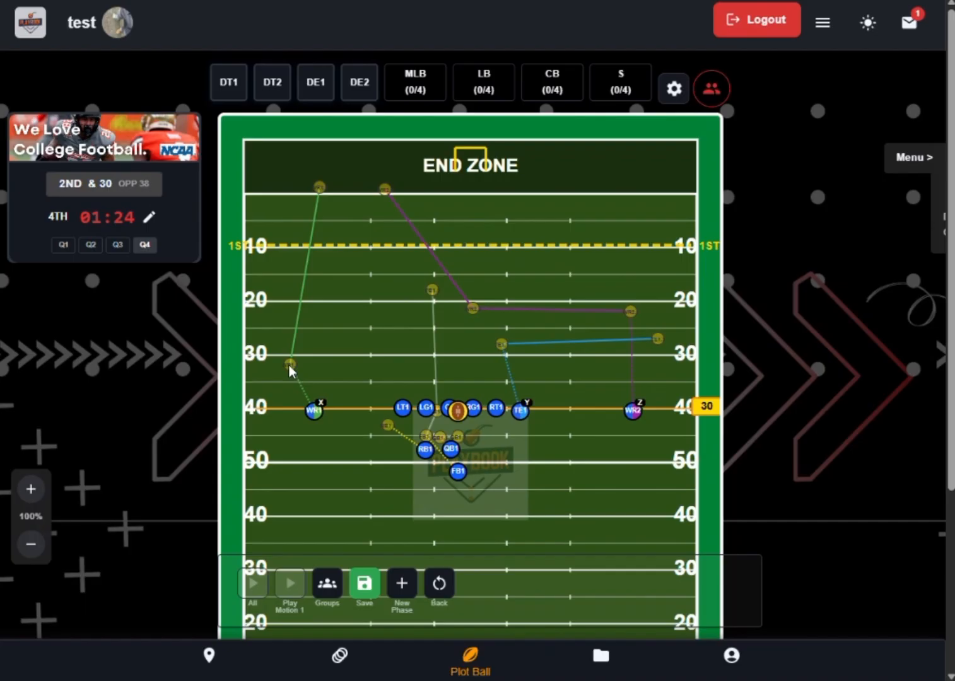
click(30, 488)
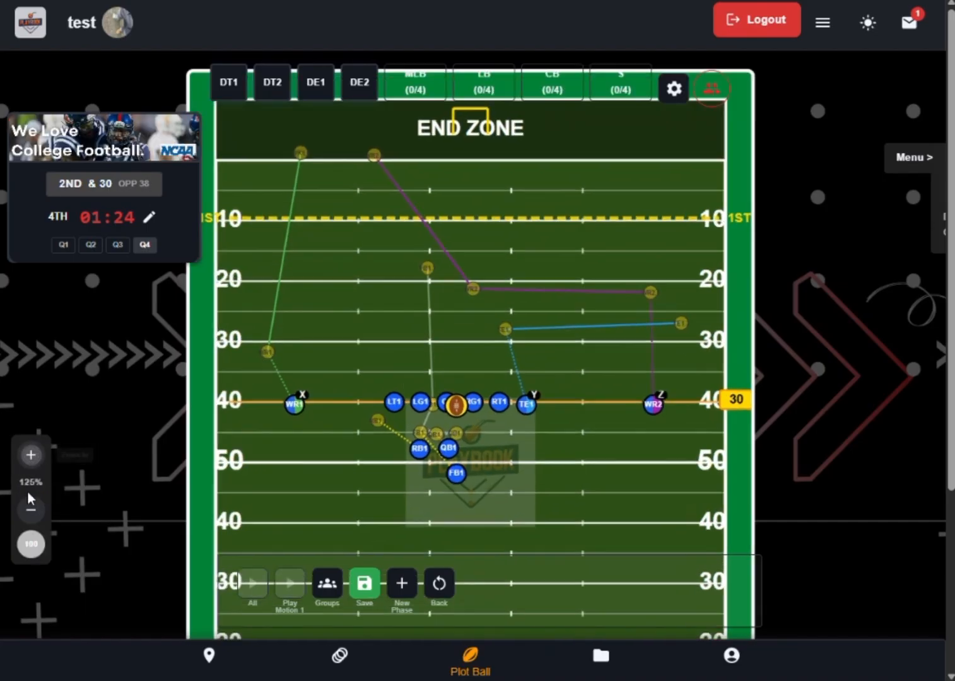
click(30, 454)
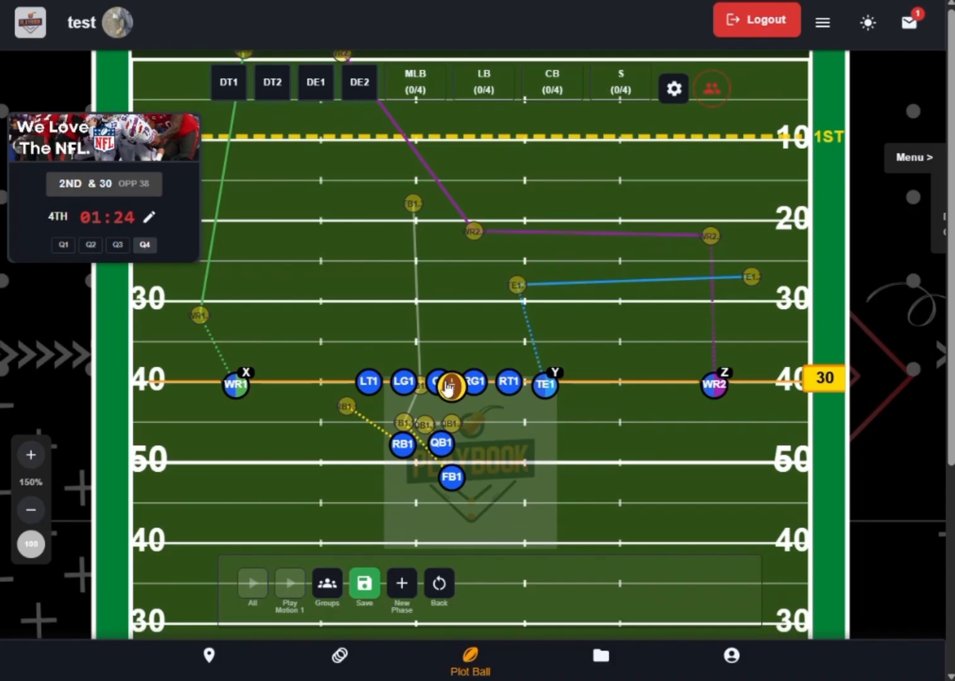
click(451, 387)
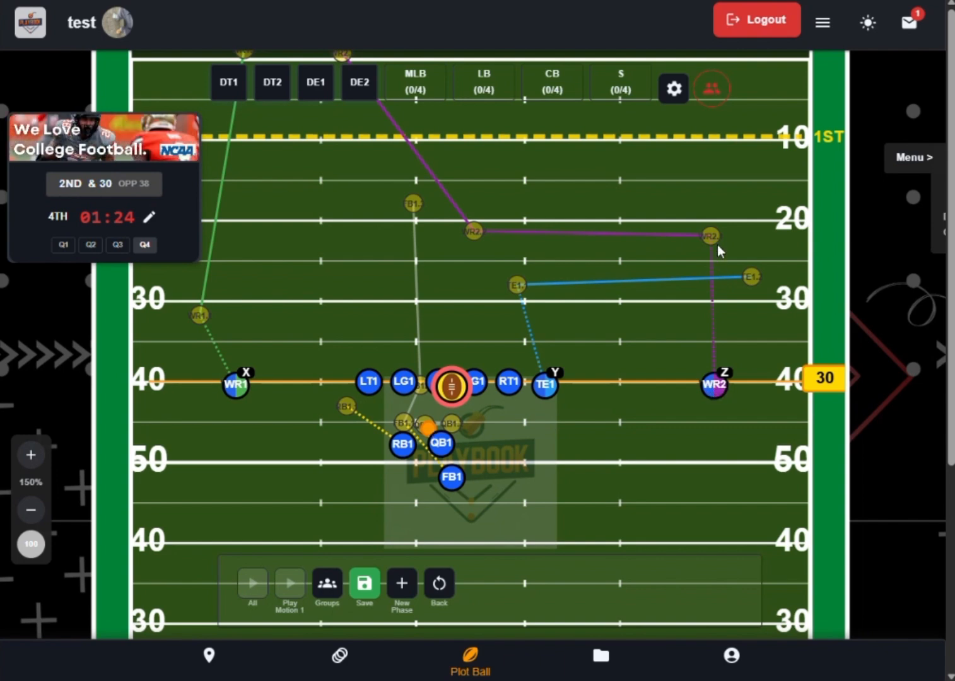
click(473, 233)
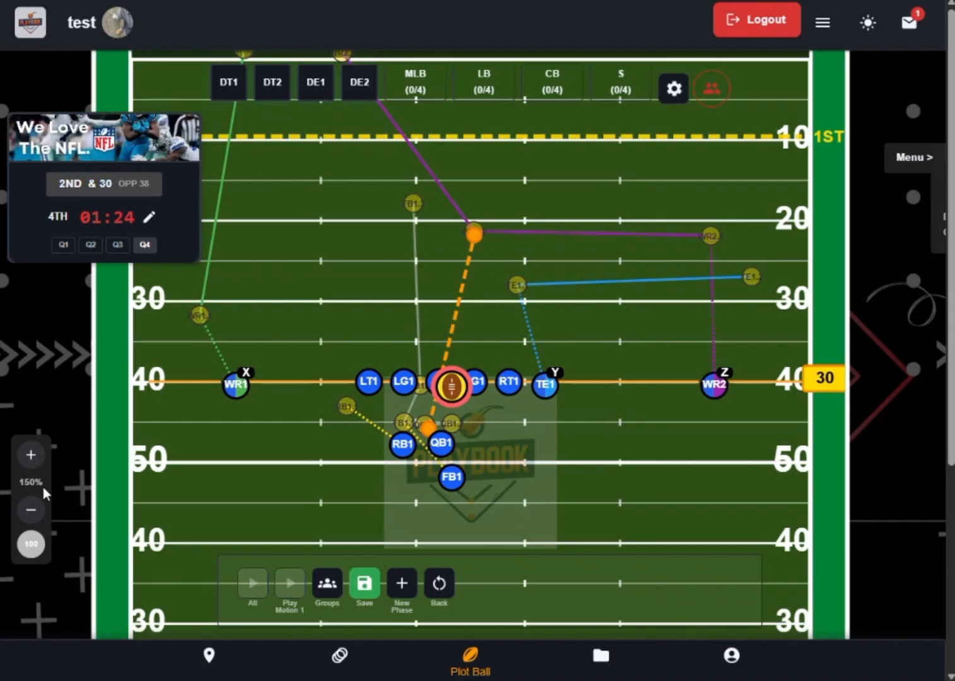
click(31, 512)
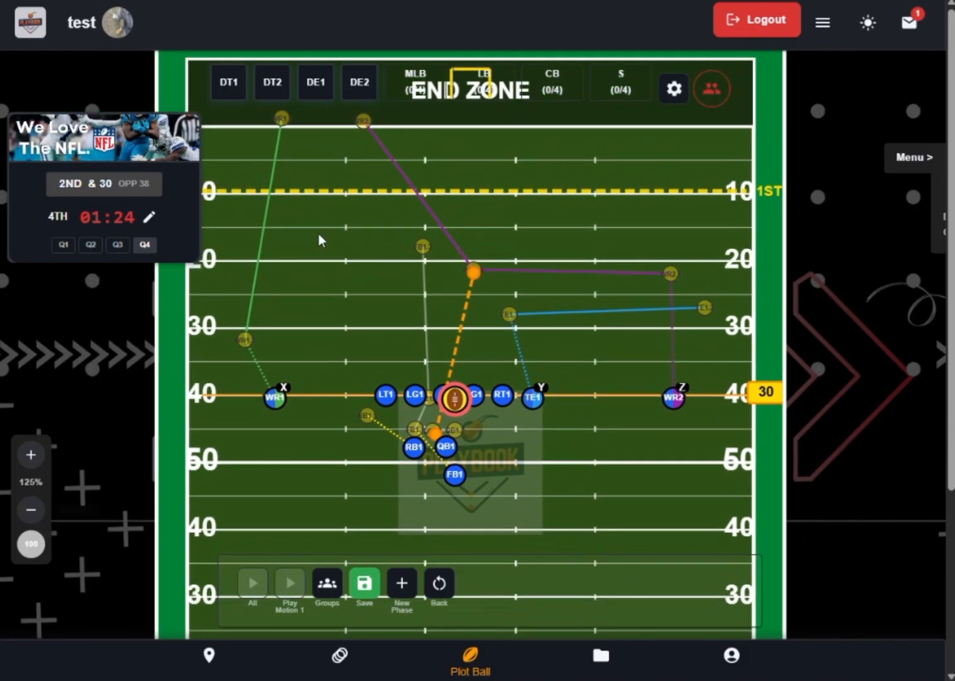
click(366, 123)
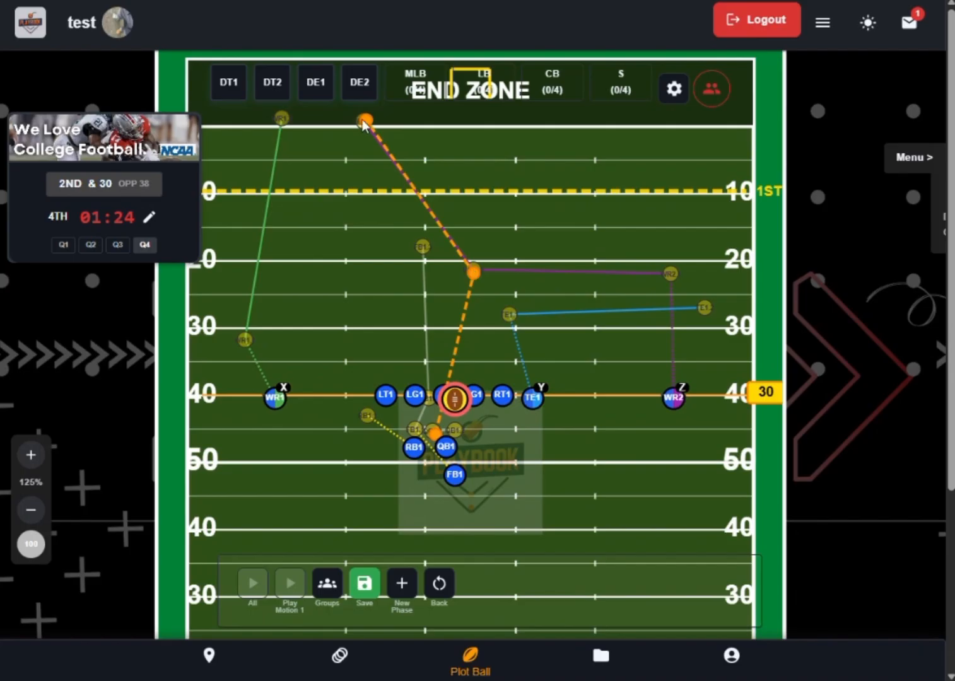
- Save the phase, show the list of motions, and play back all motions of the play
click(363, 585)
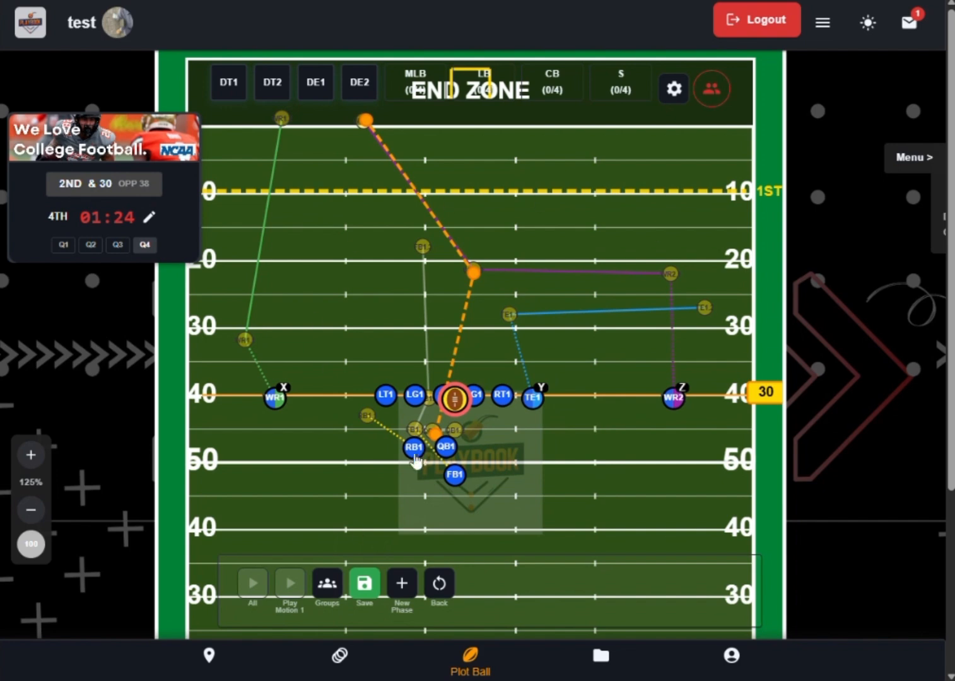
click(363, 583)
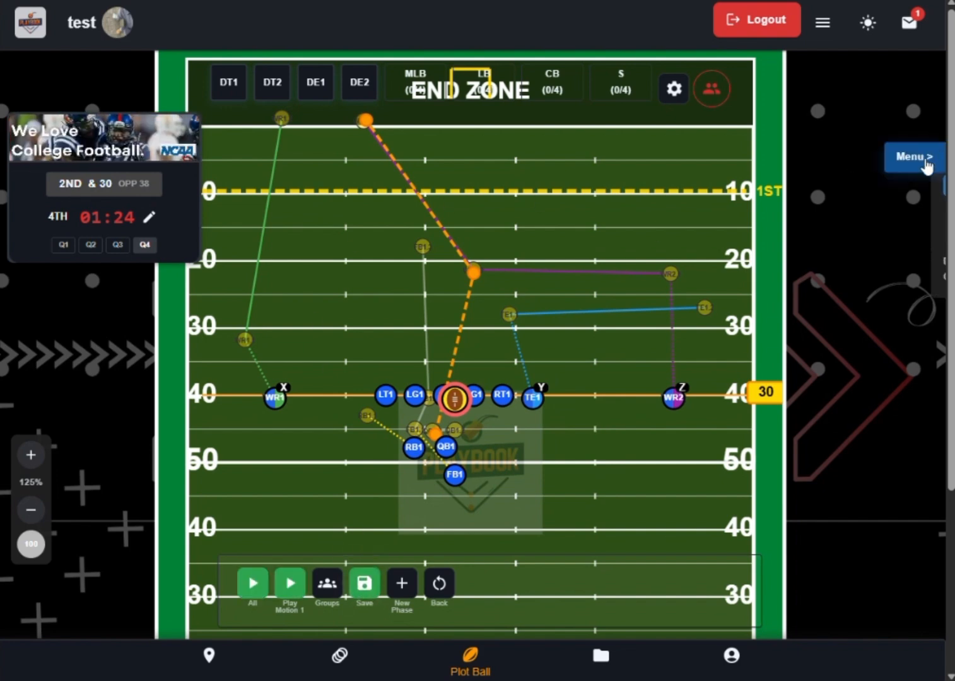
click(925, 165)
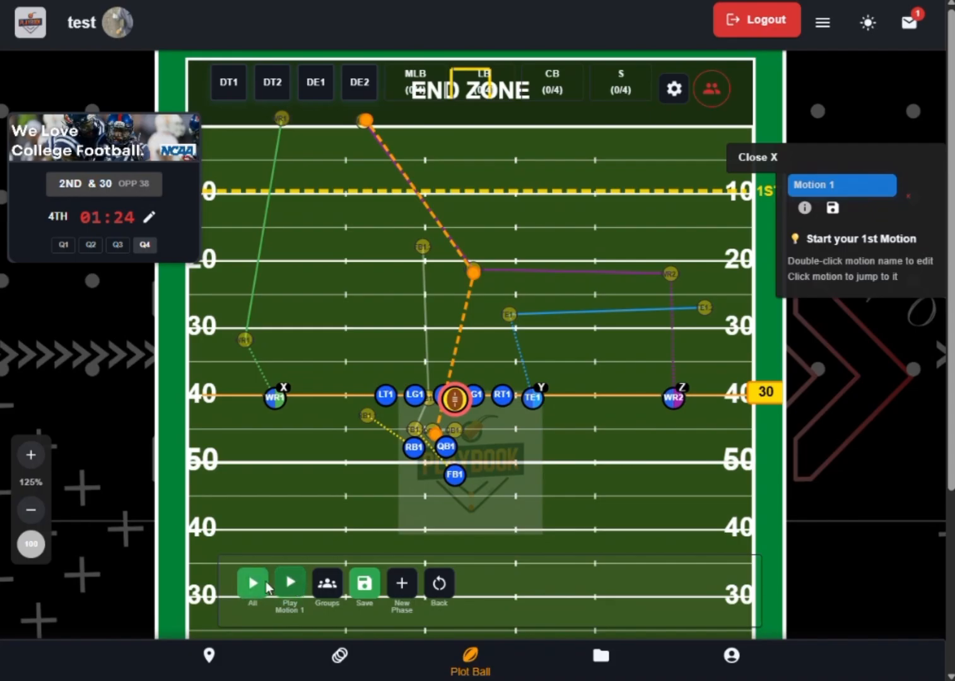
click(252, 585)
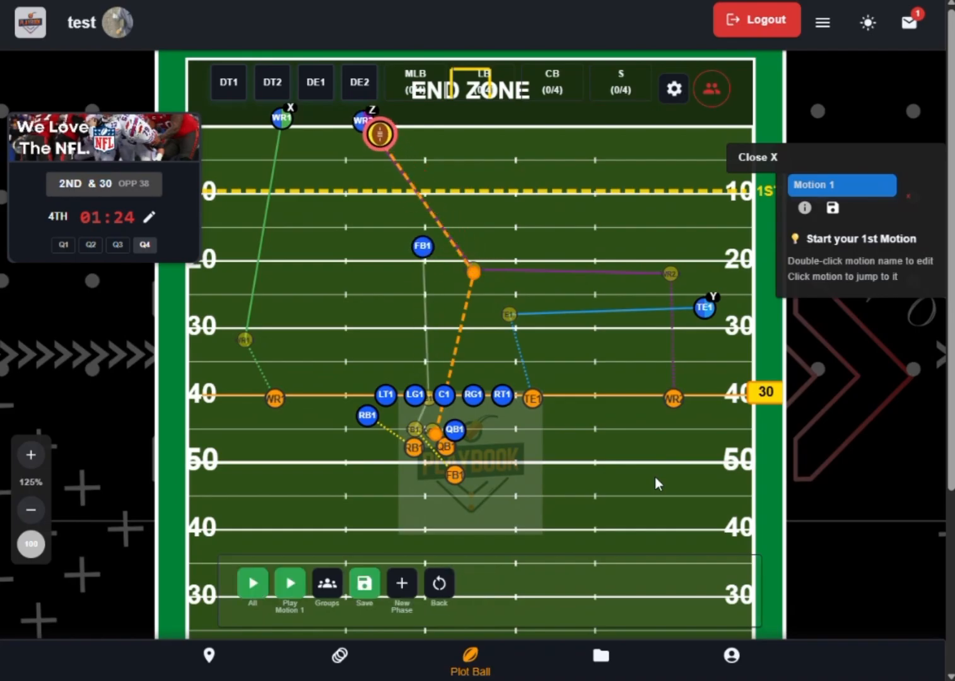
scroll(362, 463, down, 3)
scroll(363, 463, up, 3)
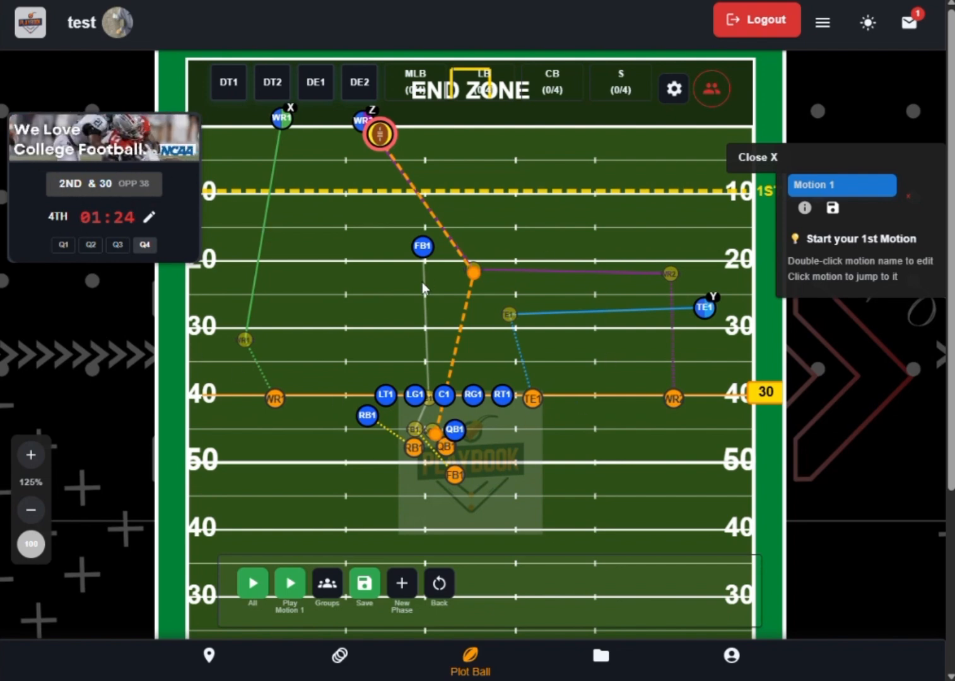
- Return the play to the start of Motion 1 and rename that motion "Motion 1 Full play"
click(832, 186)
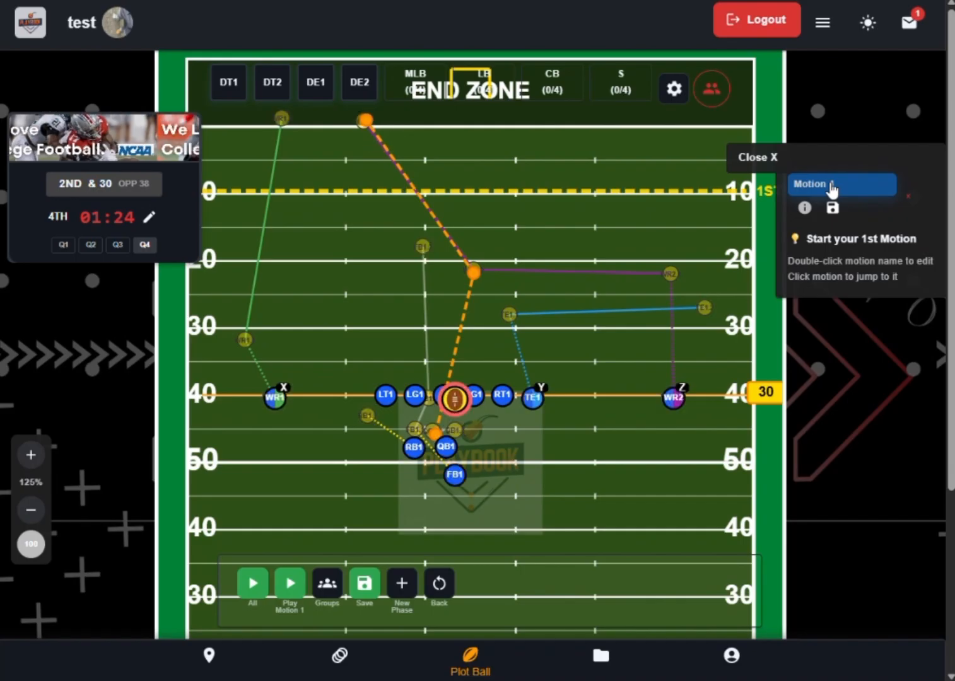
double_click(832, 186)
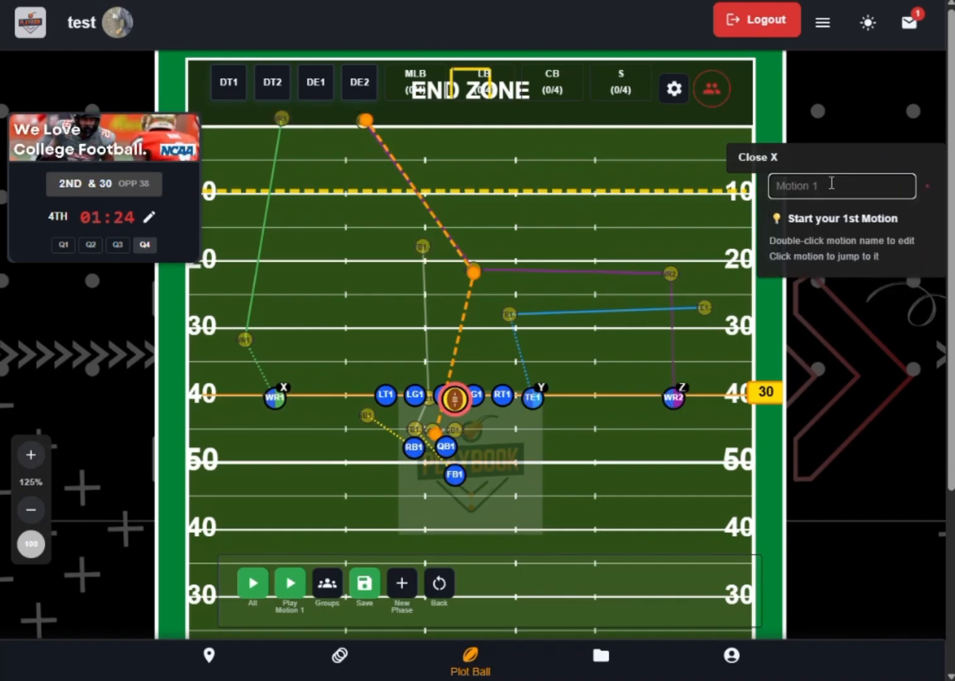
text(F)
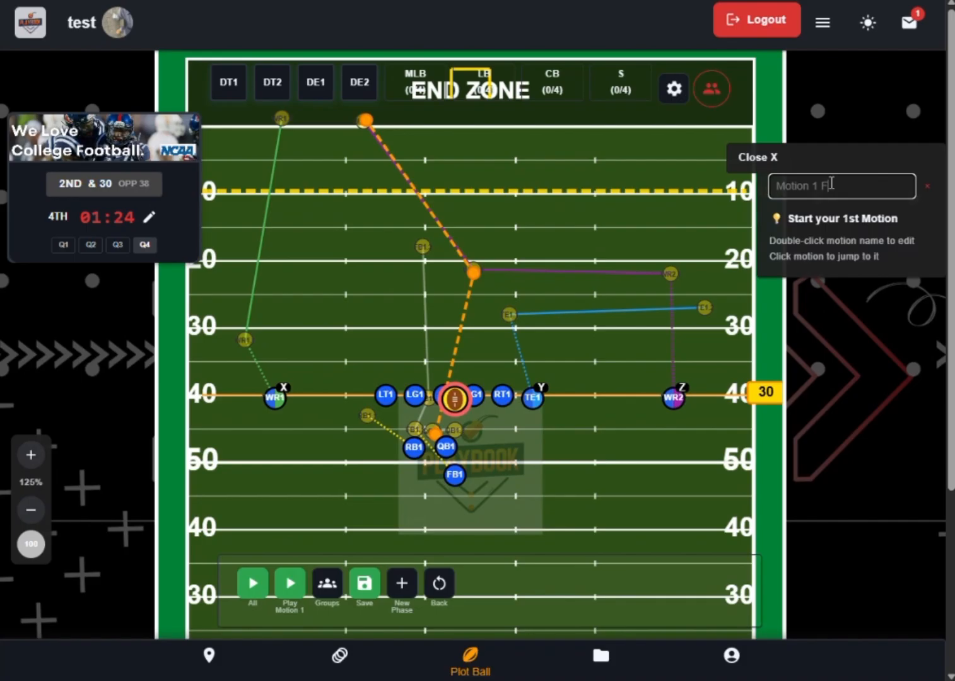
text(ull play)
key(Return)
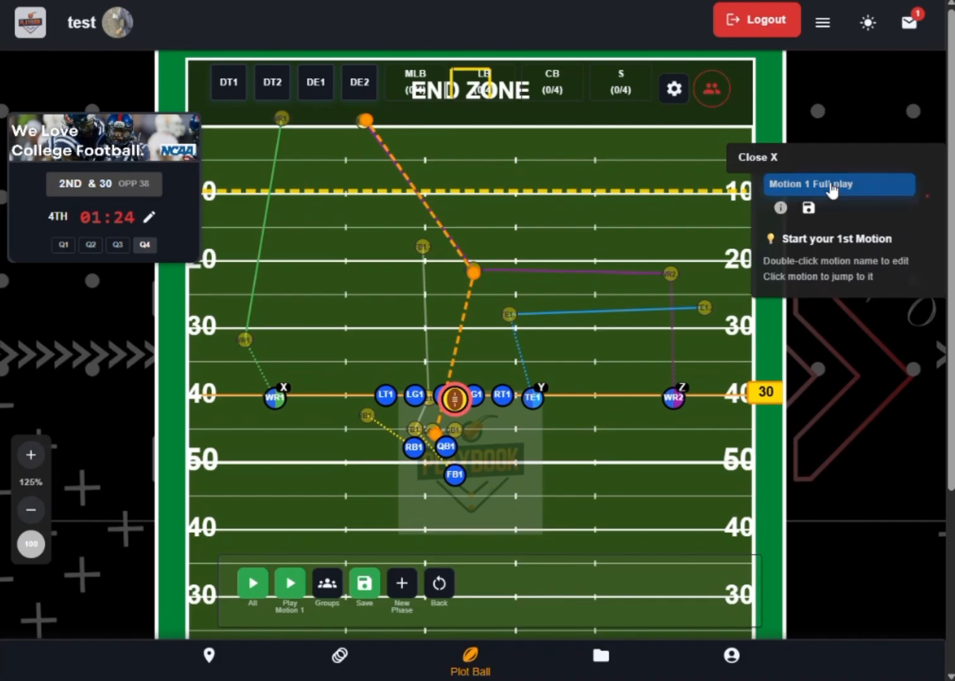
- Set the Motion 1 objective to "everyone to draw their player so the Z route can be clear", save it, and reopen it for review
click(780, 208)
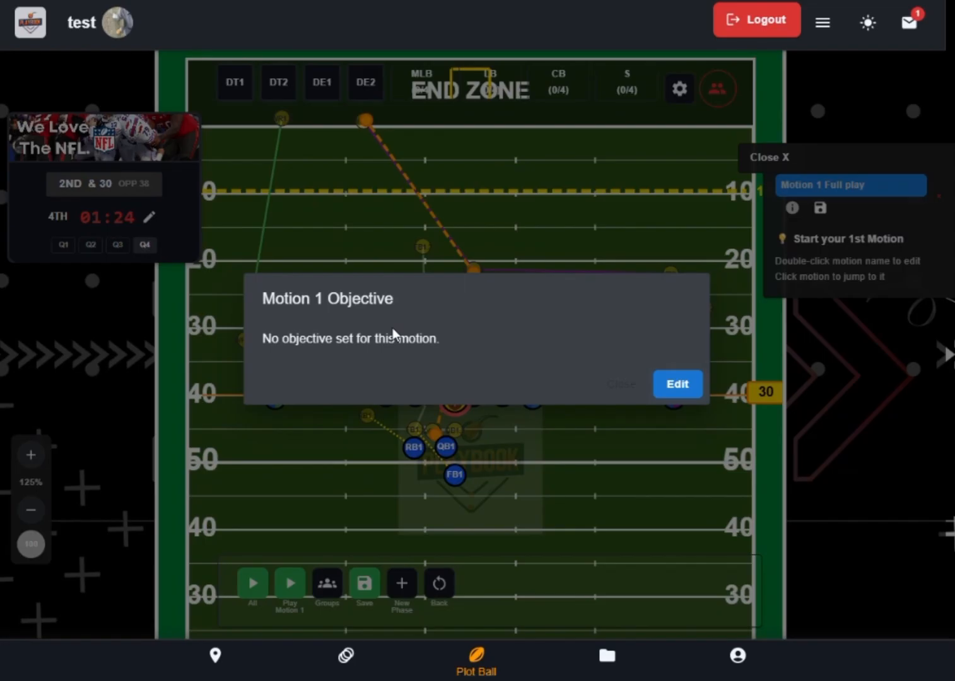
click(677, 384)
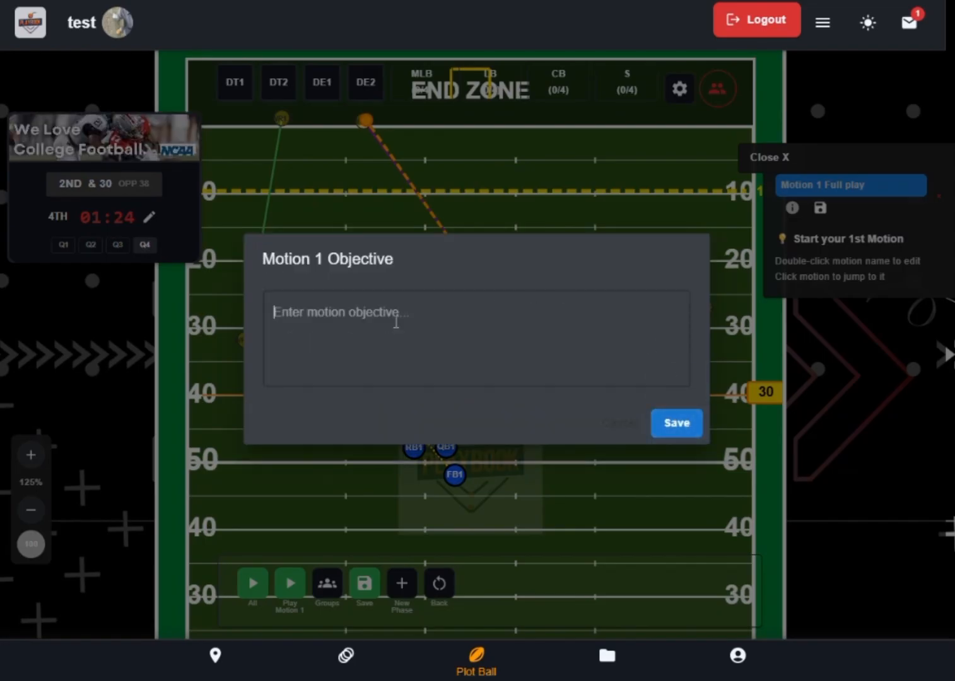
text(everyone to dr)
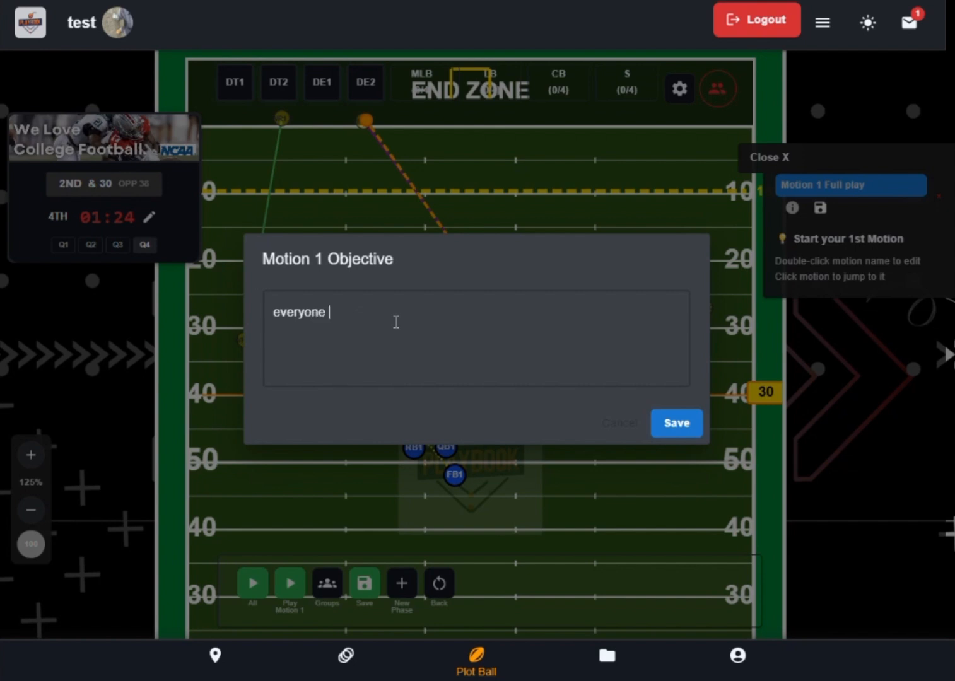
text(aw th)
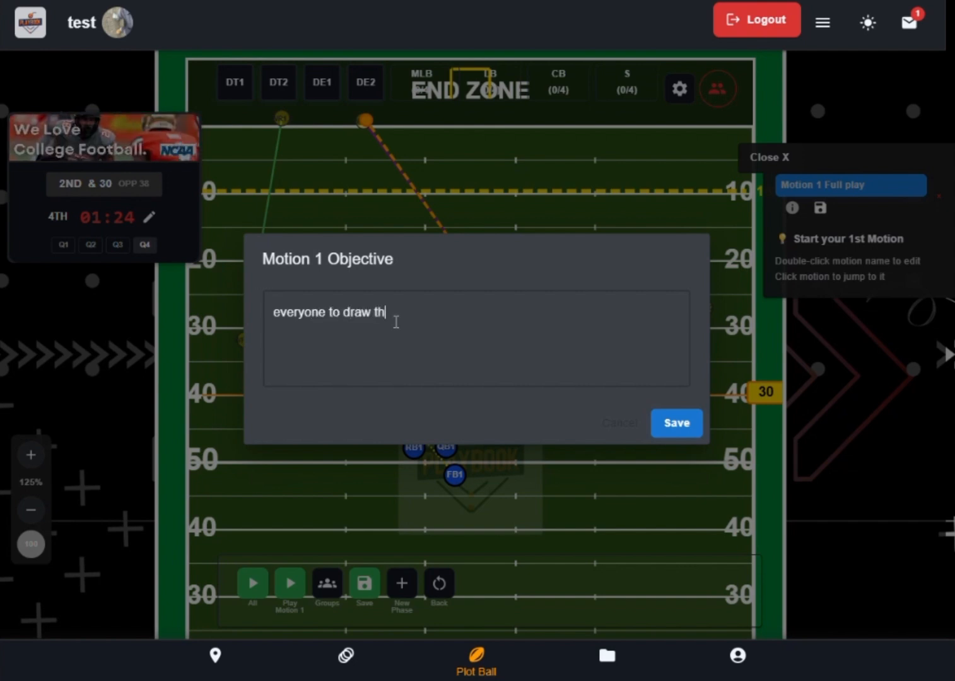
text(eir player so the)
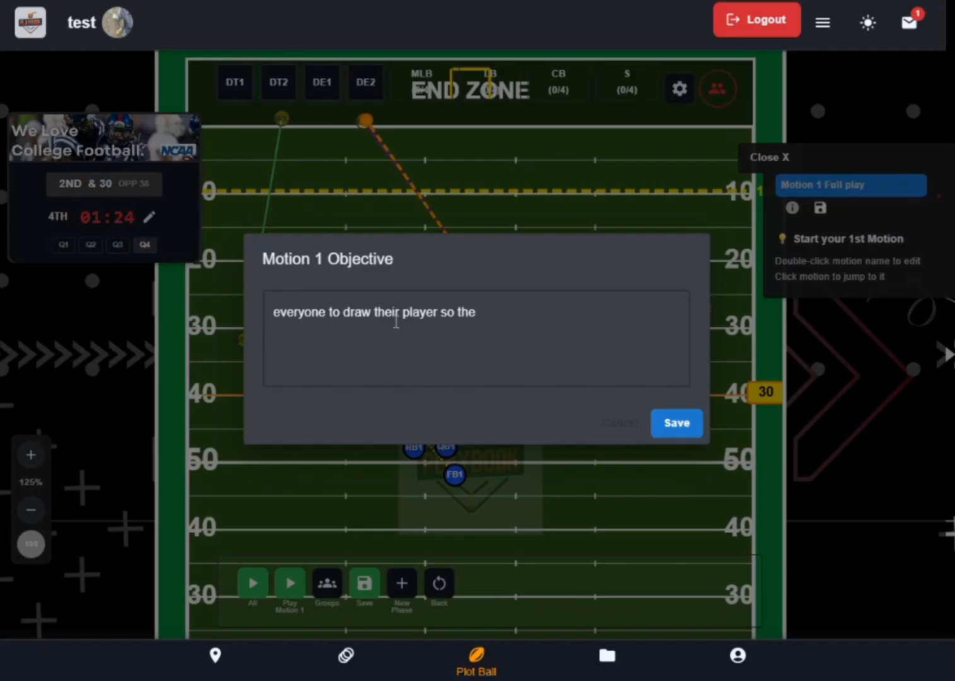
text( Z route can be clear)
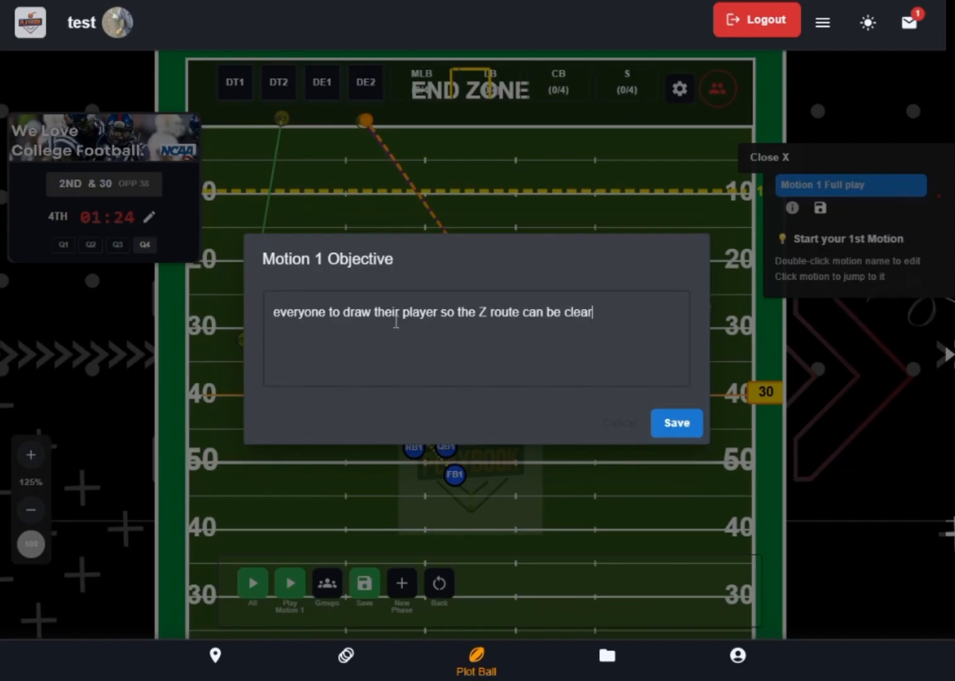
click(677, 423)
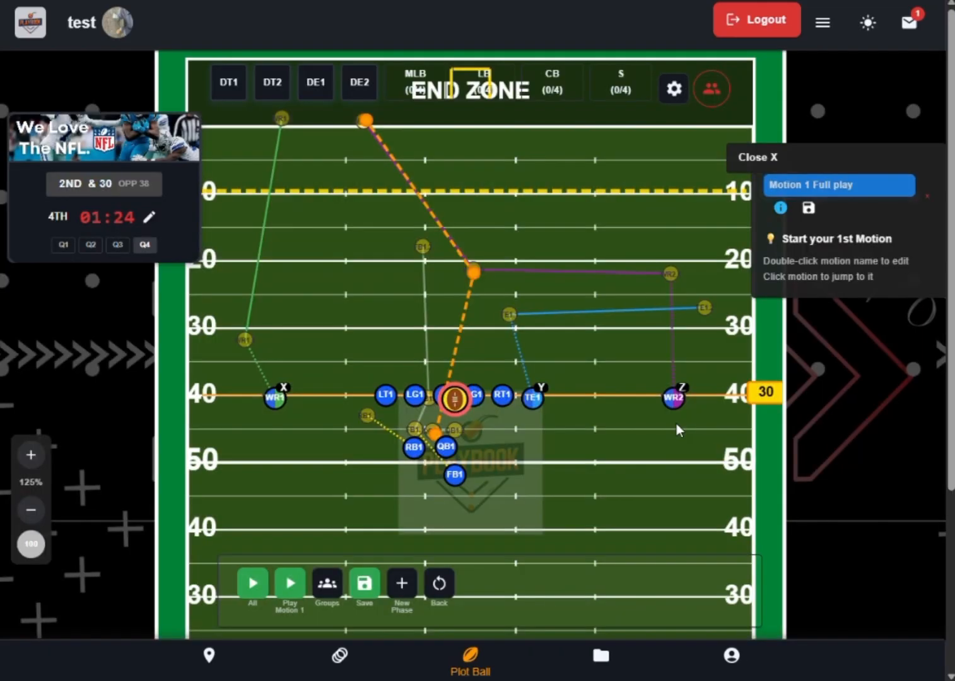
click(780, 208)
drag(270, 342, 480, 356)
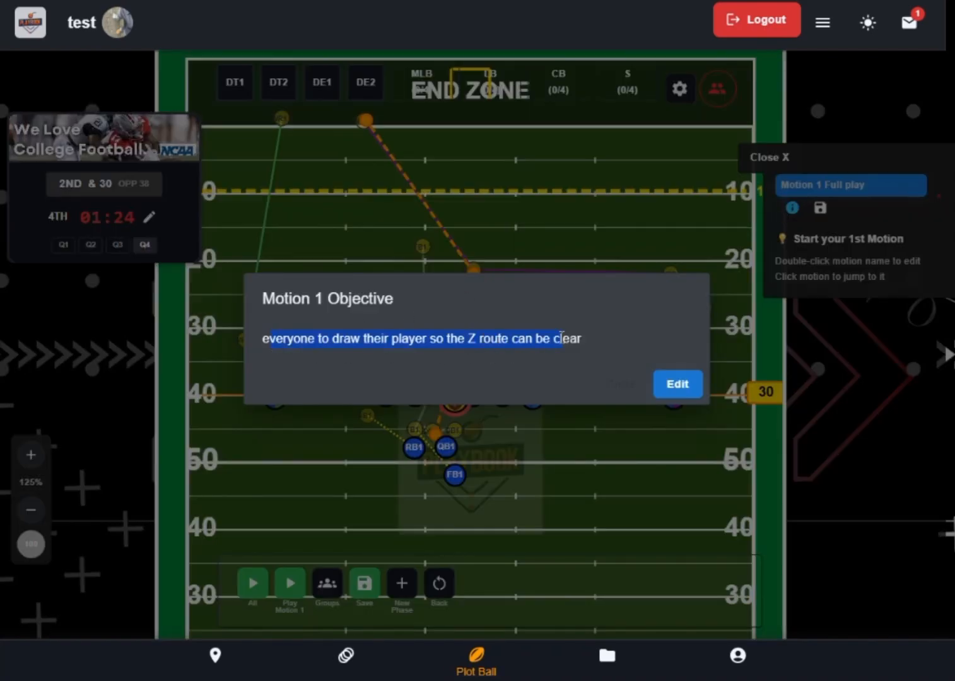
- Close the Motion 1 objective, add a new phase to the play, and put the ball with FB1
click(618, 386)
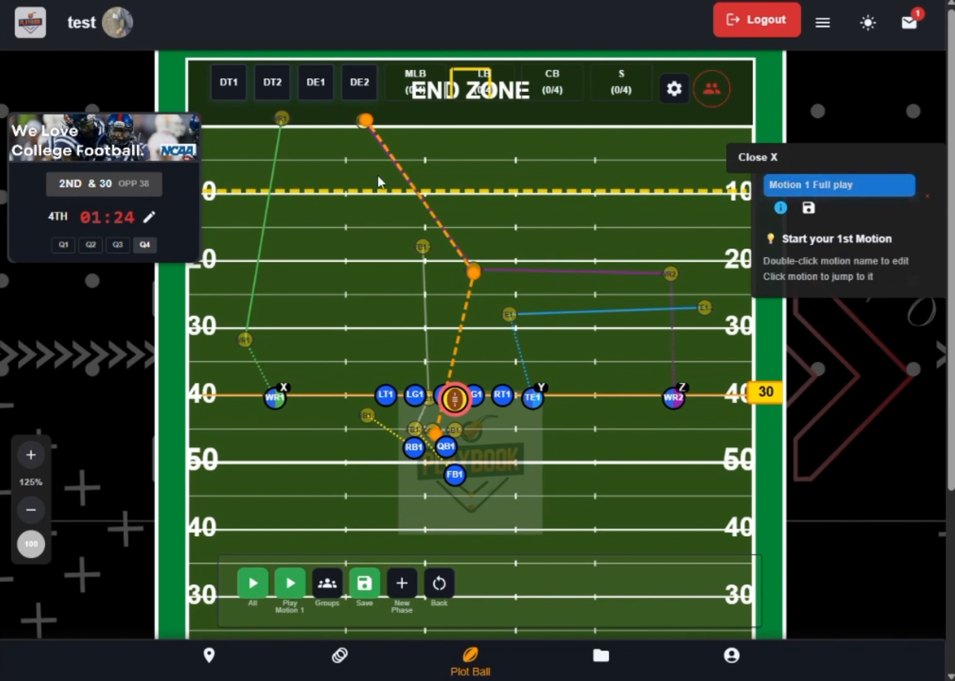
click(400, 583)
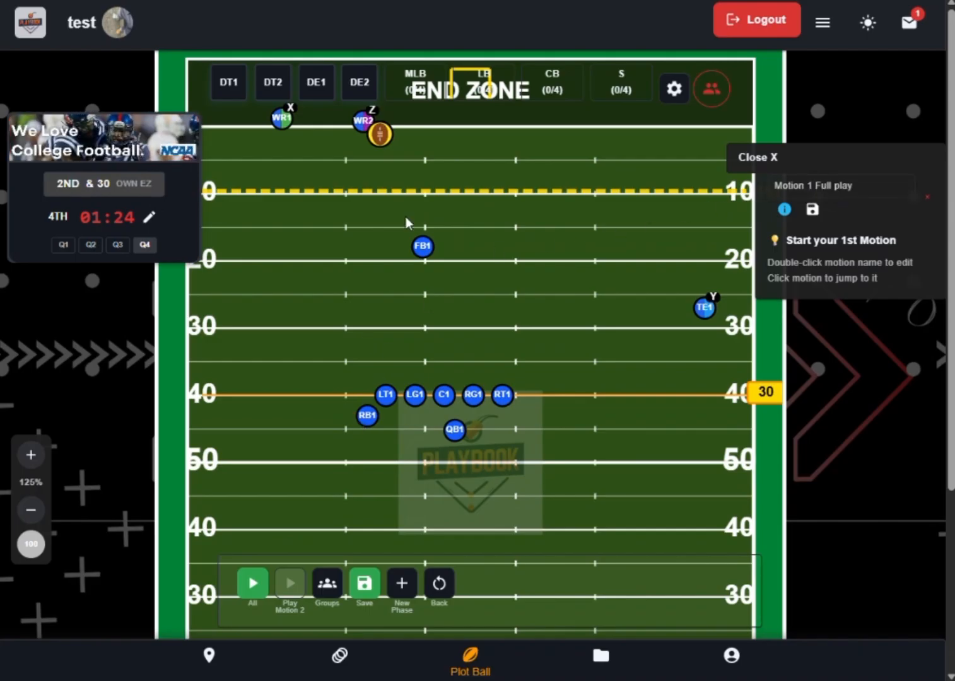
click(422, 249)
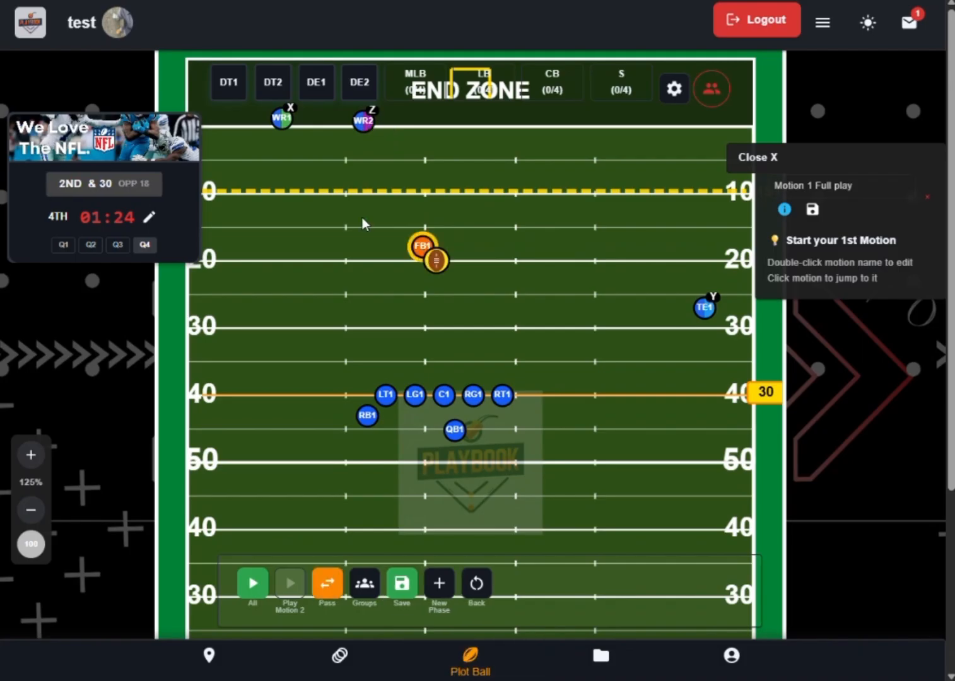
- Plot LT1's route through three points around the 30-yard line, running across the field toward RT1's side
click(374, 674)
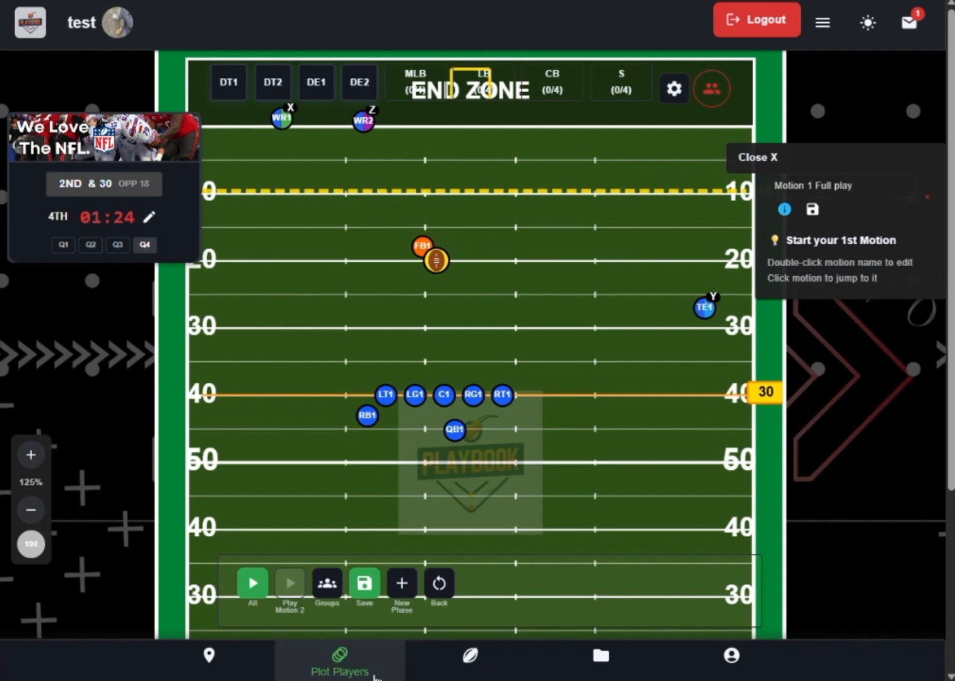
click(386, 396)
click(357, 341)
click(455, 324)
click(522, 335)
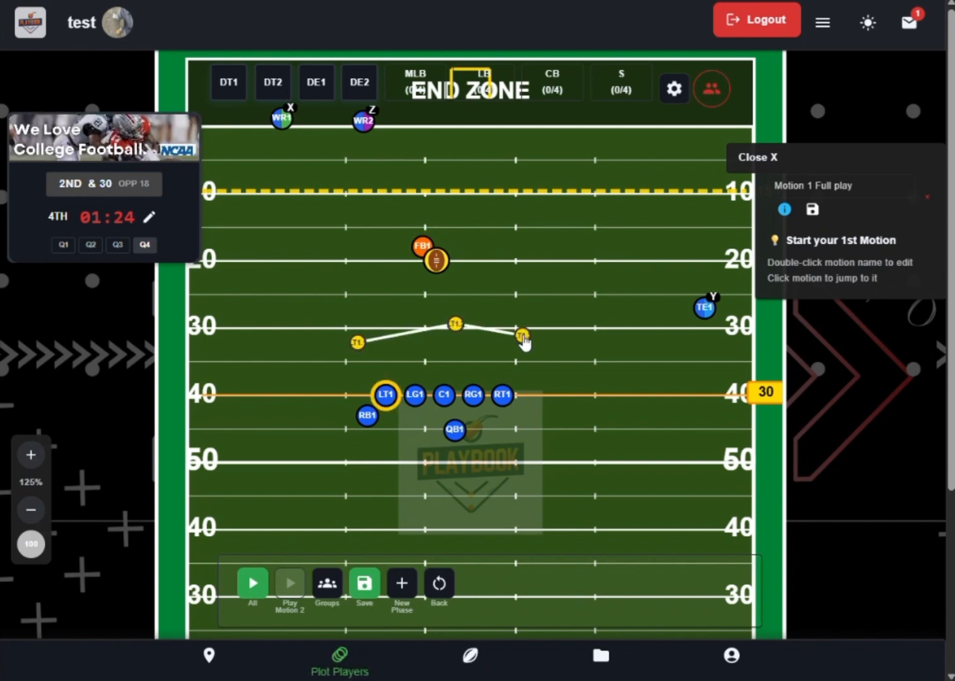
- Plot RT1's route with two points behind the line of scrimmage, at about the 46- and 44-yard lines, heading toward the sideline
click(502, 395)
click(515, 439)
click(576, 421)
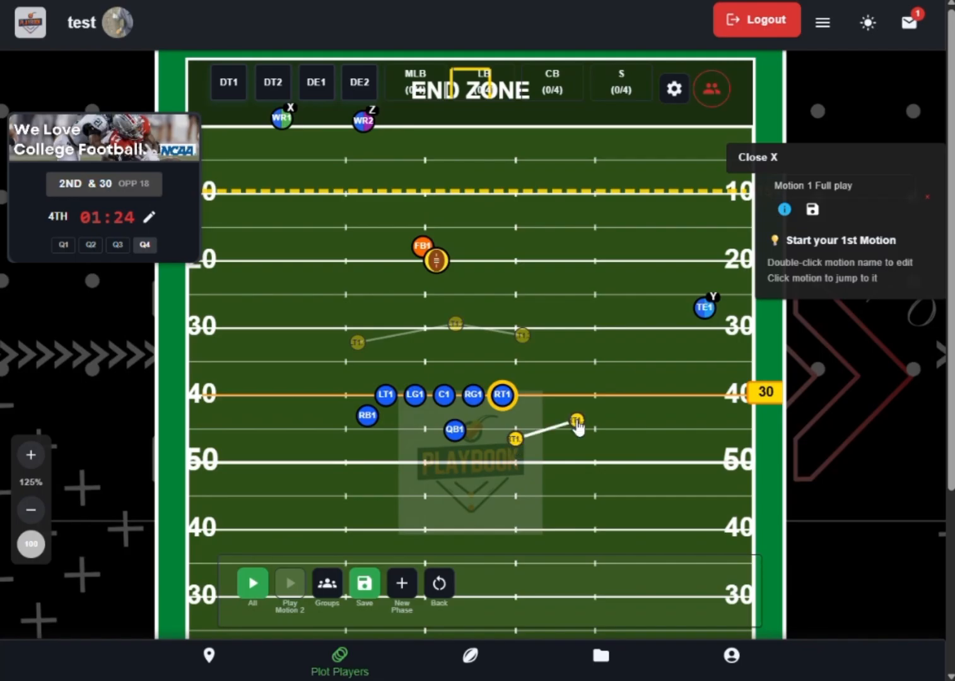
- Plot QB1's route through three points, dipping just past the 50-yard line and ending beyond RB1, and save the phase
click(454, 431)
click(389, 466)
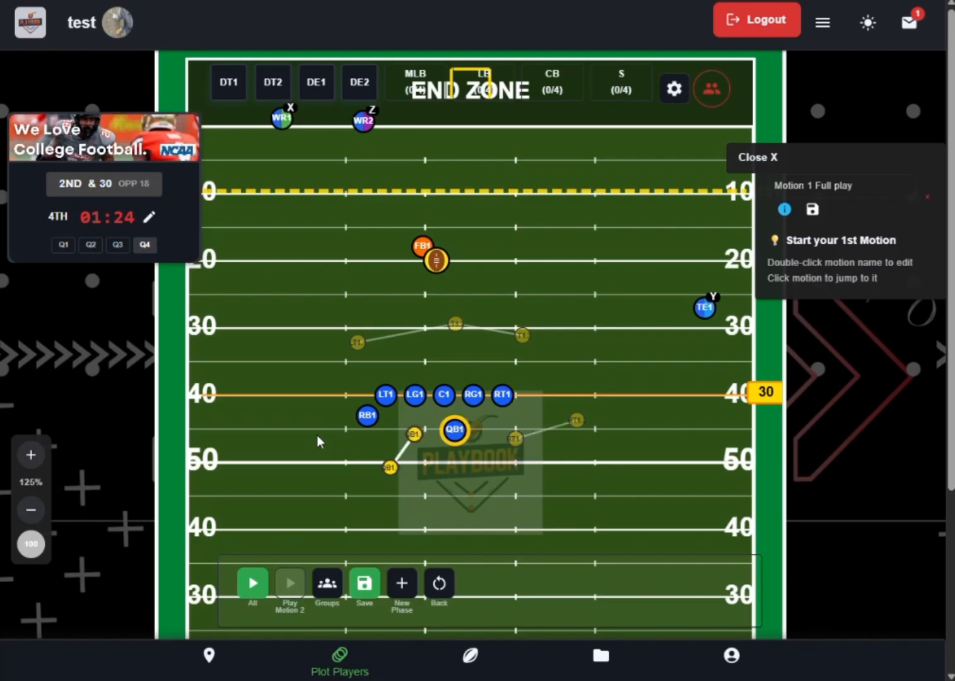
click(315, 436)
click(364, 588)
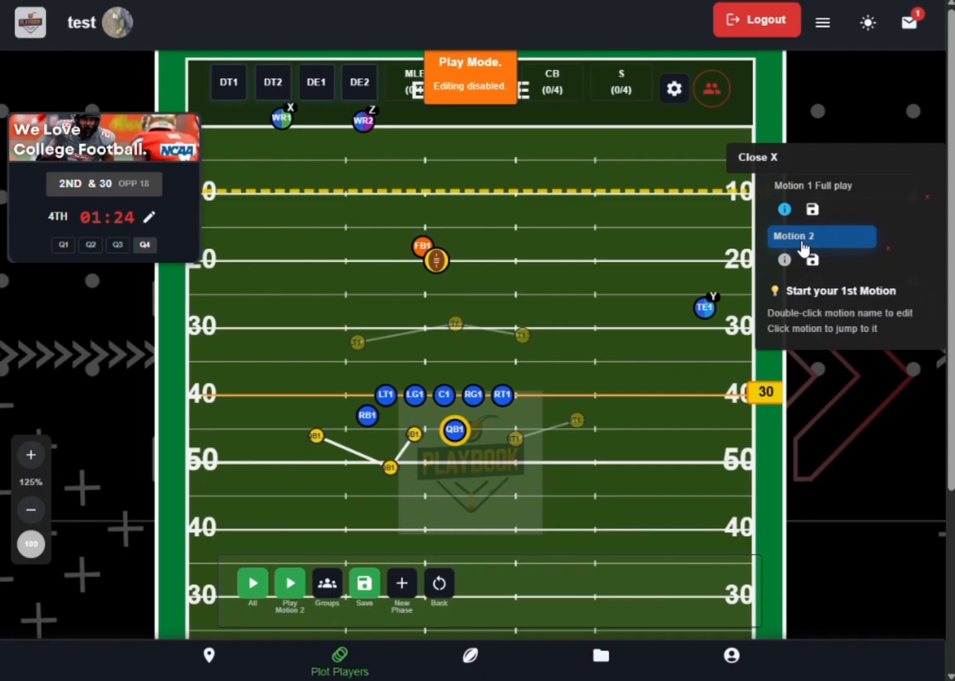
- Play back all motions from the start of "Motion 1 Full play" and check the objective of Motion 2
click(814, 187)
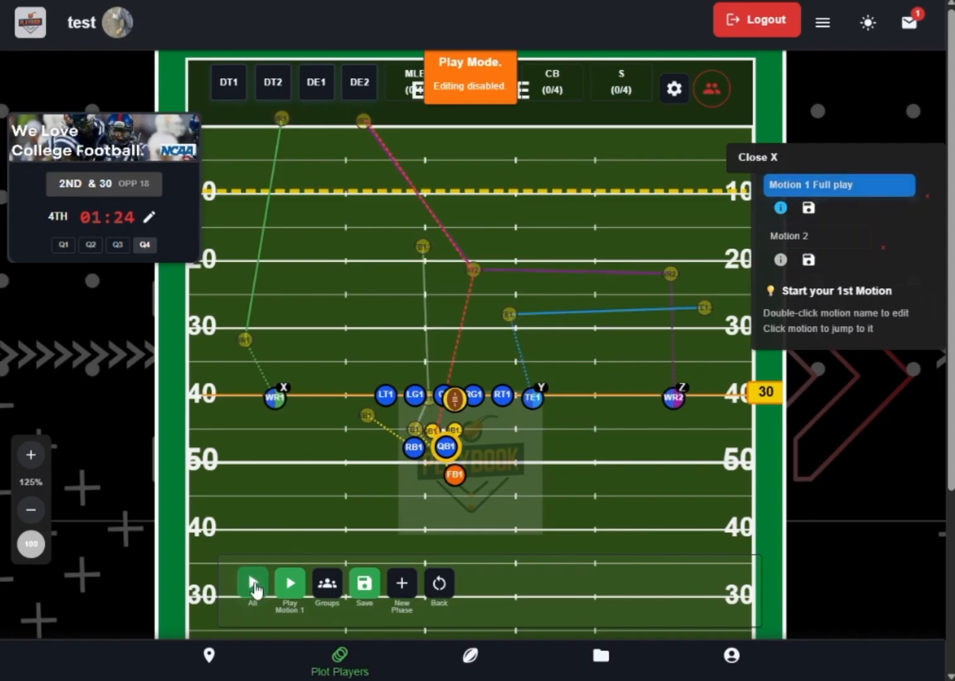
click(253, 585)
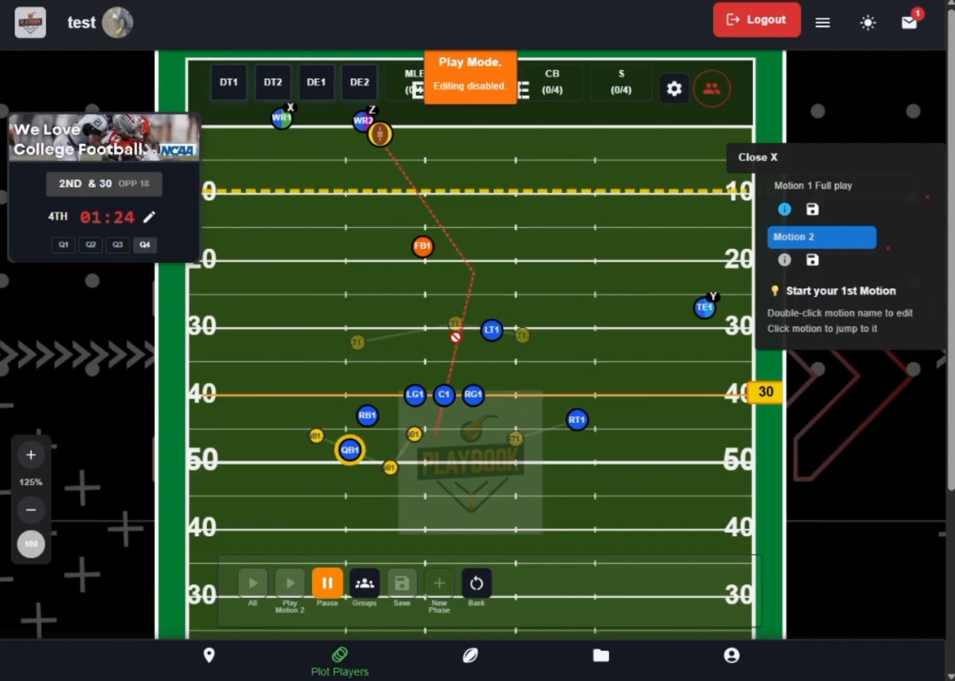
click(783, 261)
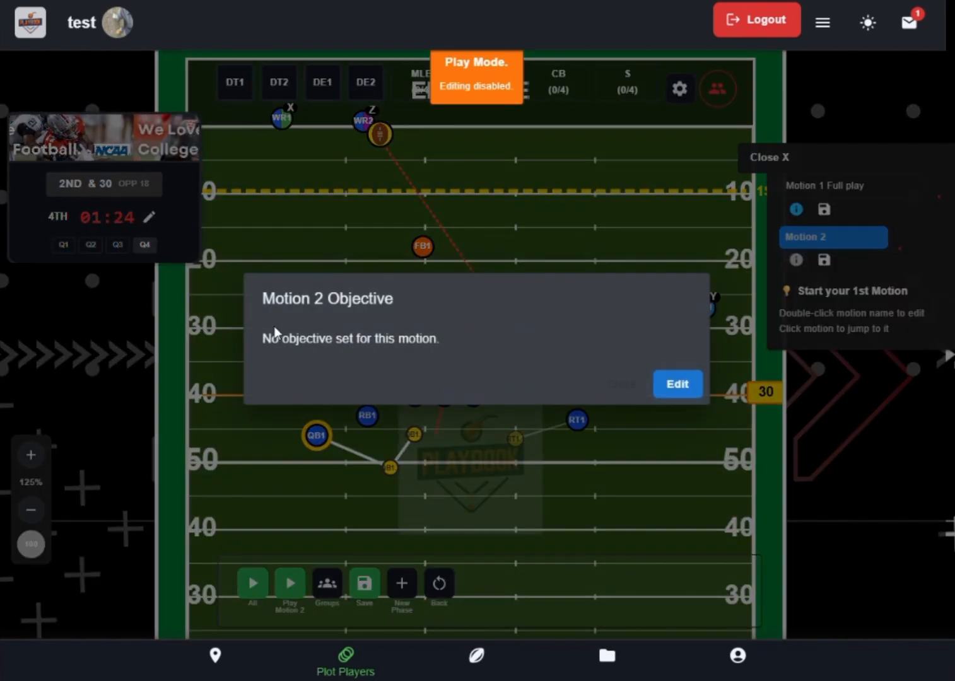
click(623, 385)
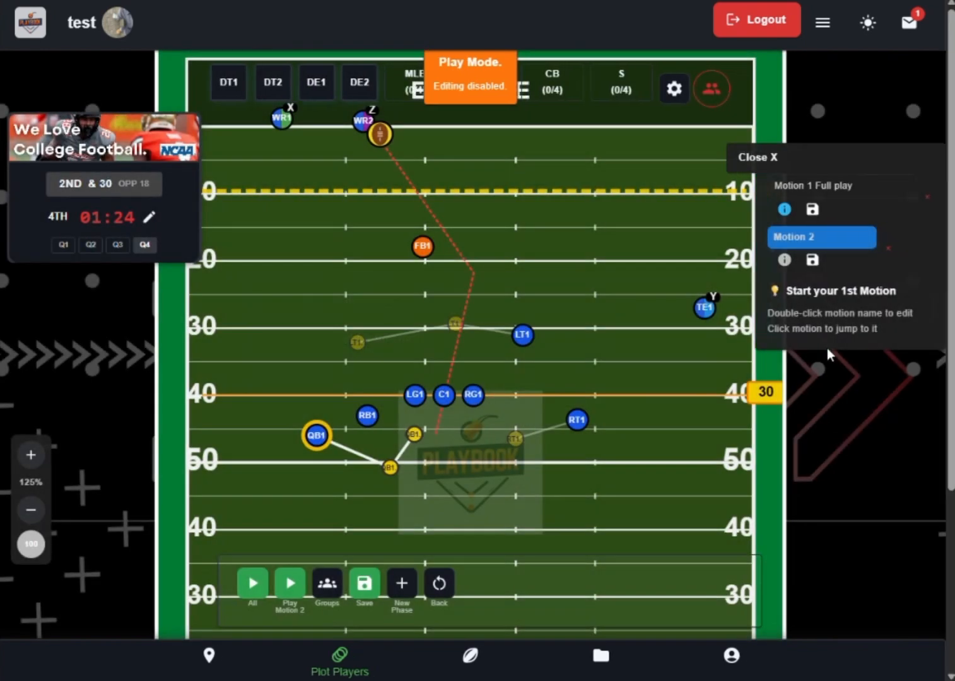
- Export "Motion 1 Full play" as a PNG image, open it to examine the drawn routes, and close the image viewer
click(811, 211)
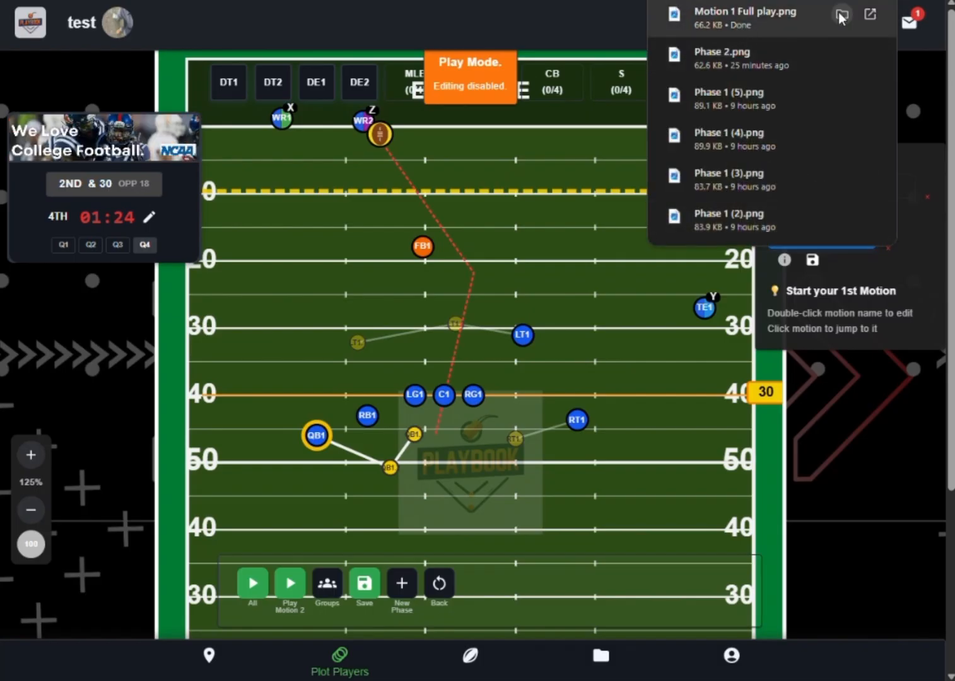
click(870, 15)
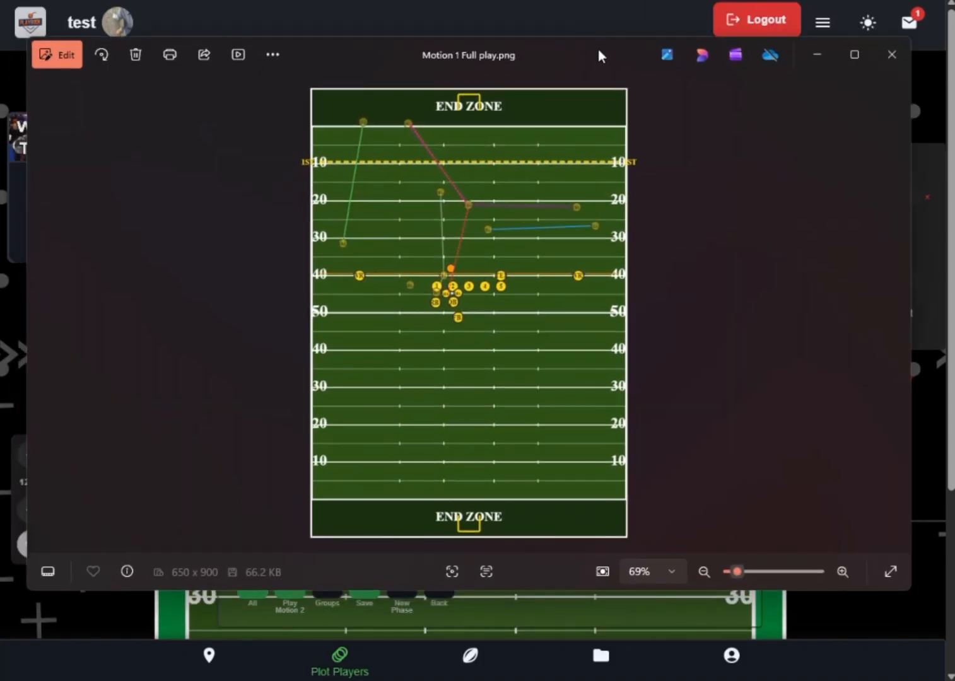
scroll(465, 275, up, 5)
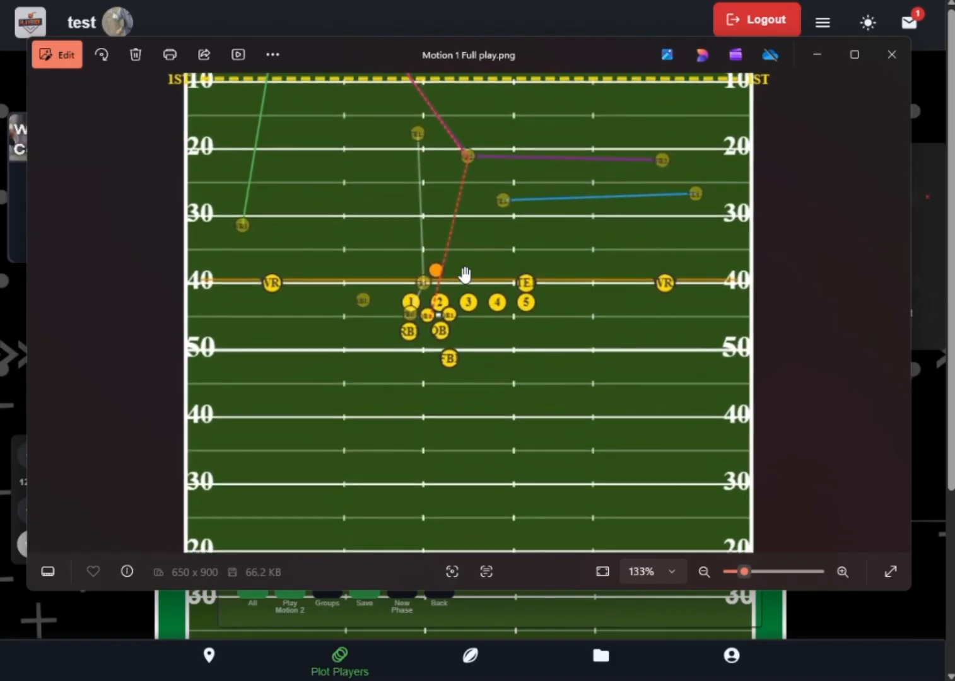
drag(514, 358, 513, 315)
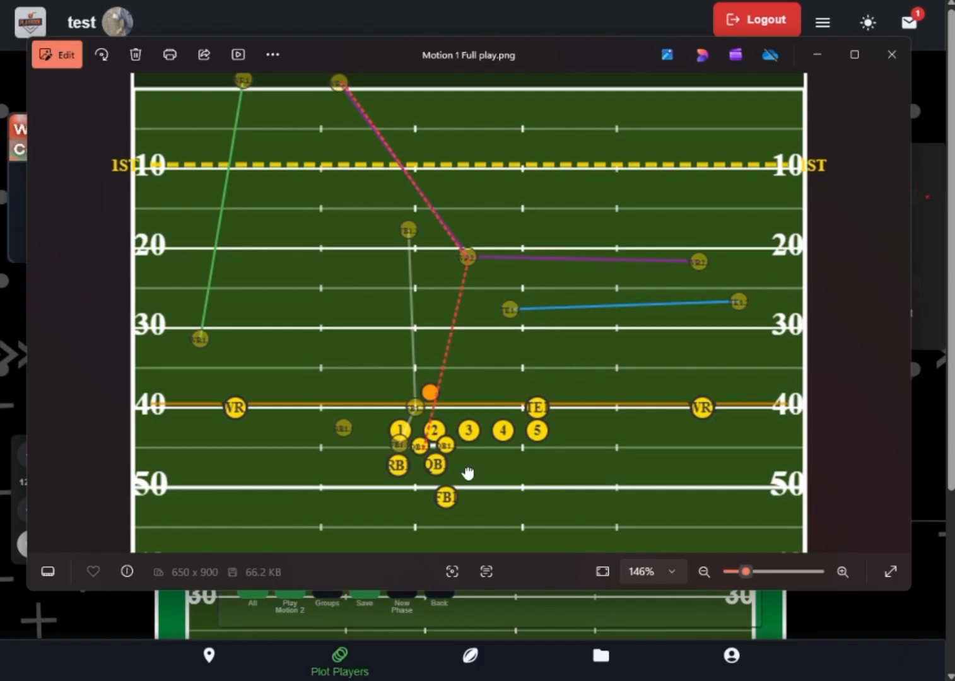
drag(467, 472, 480, 381)
click(891, 53)
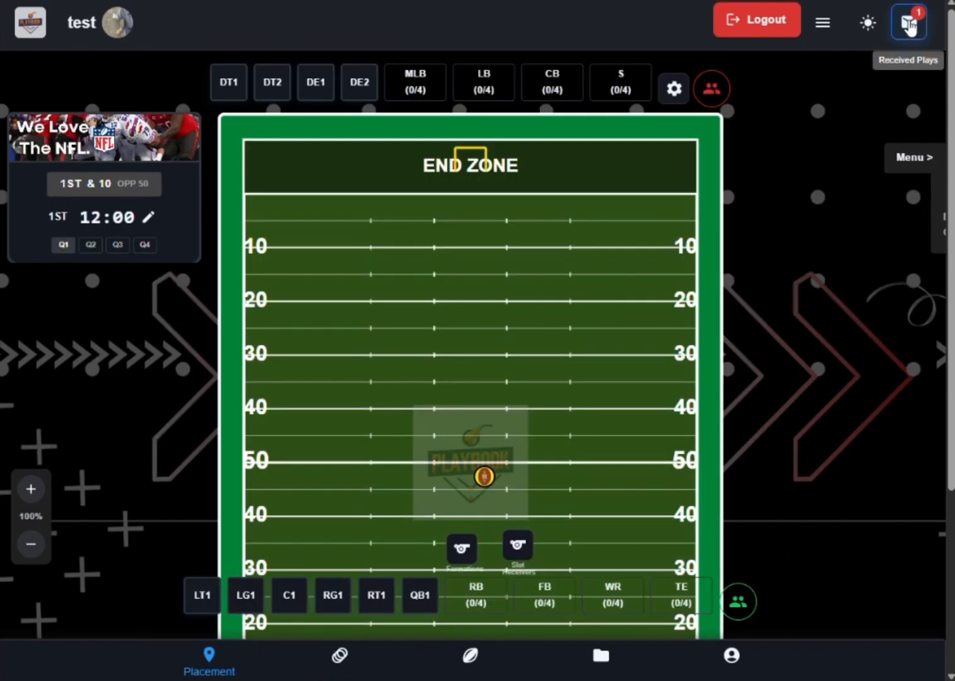
- Load the received play "Slot Recievers" and show its list of motions
click(909, 24)
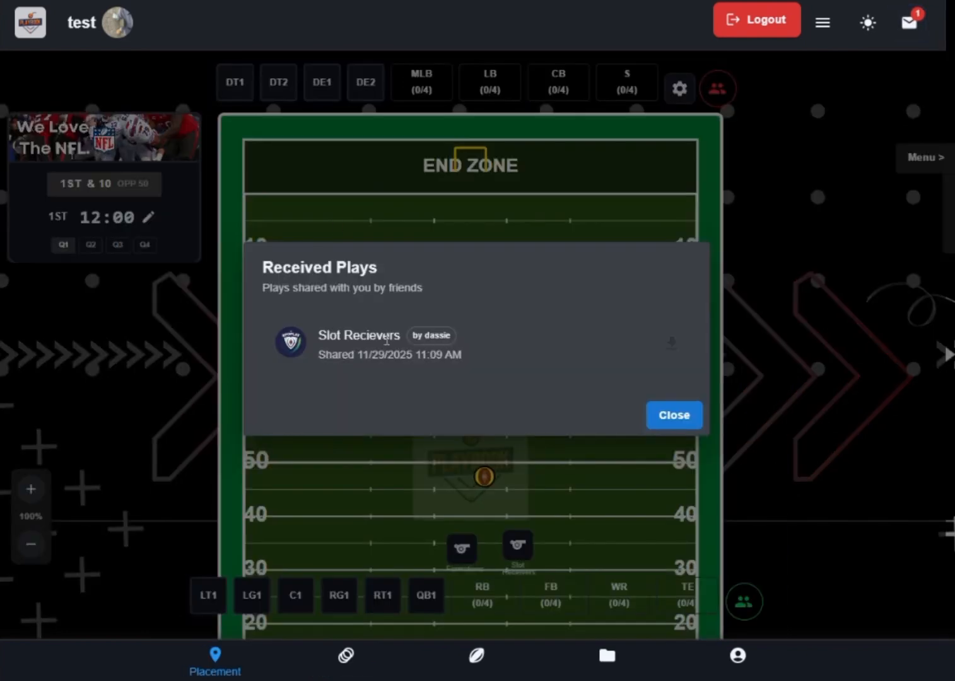
click(671, 344)
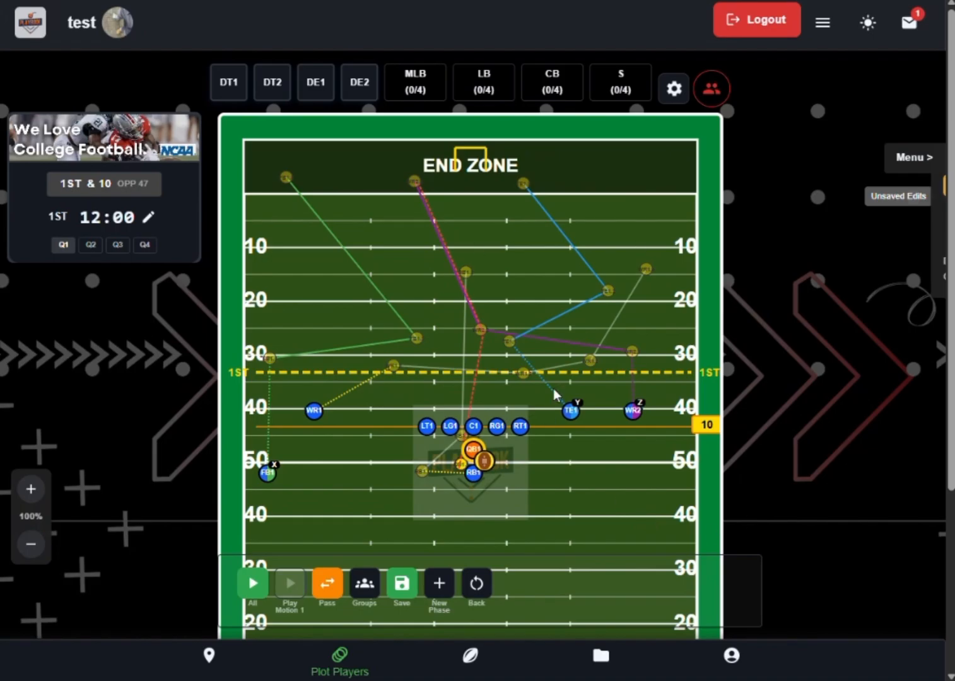
click(897, 162)
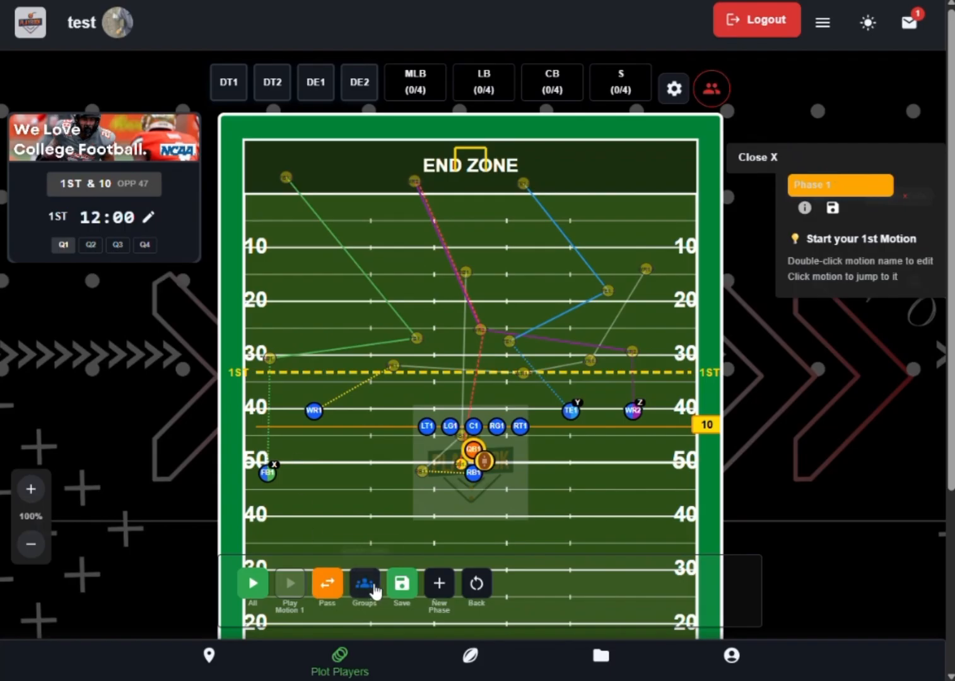
- Select Phase 1 of the loaded play and play back all motions twice
click(821, 183)
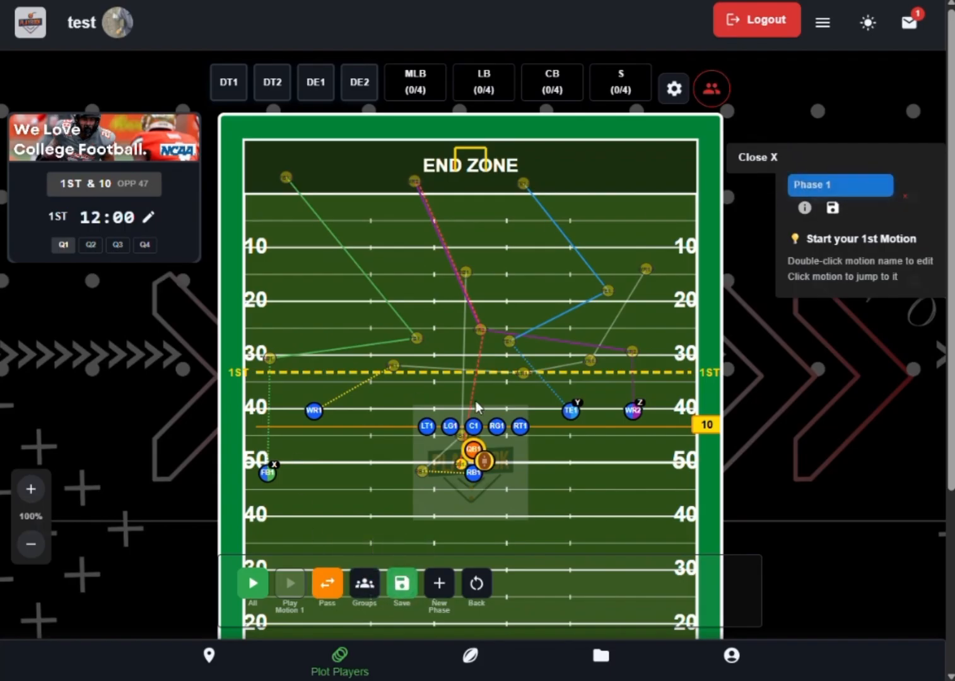
click(251, 581)
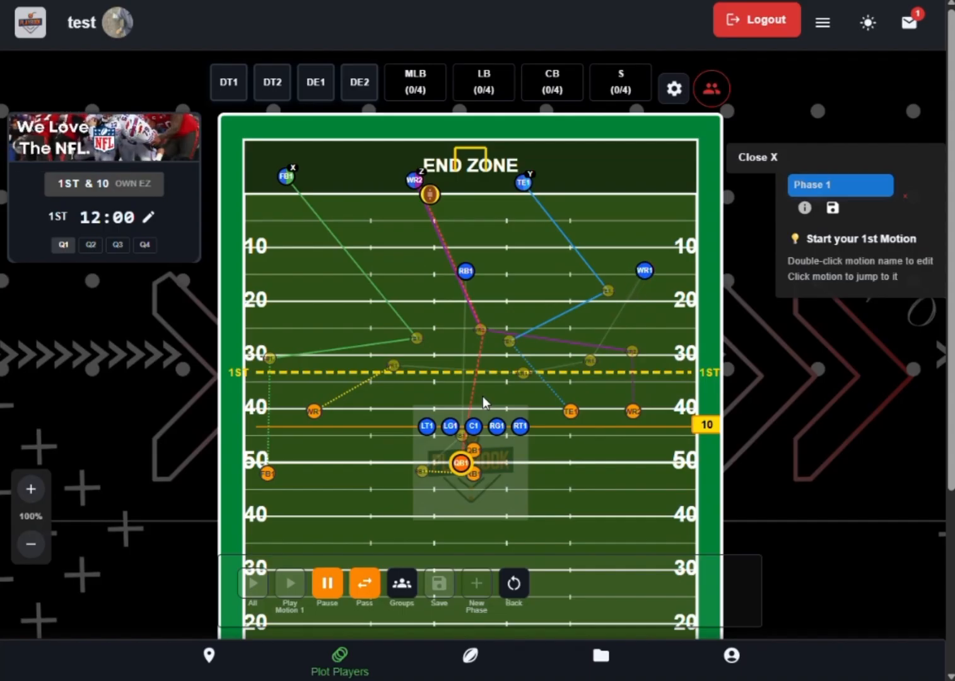
click(255, 579)
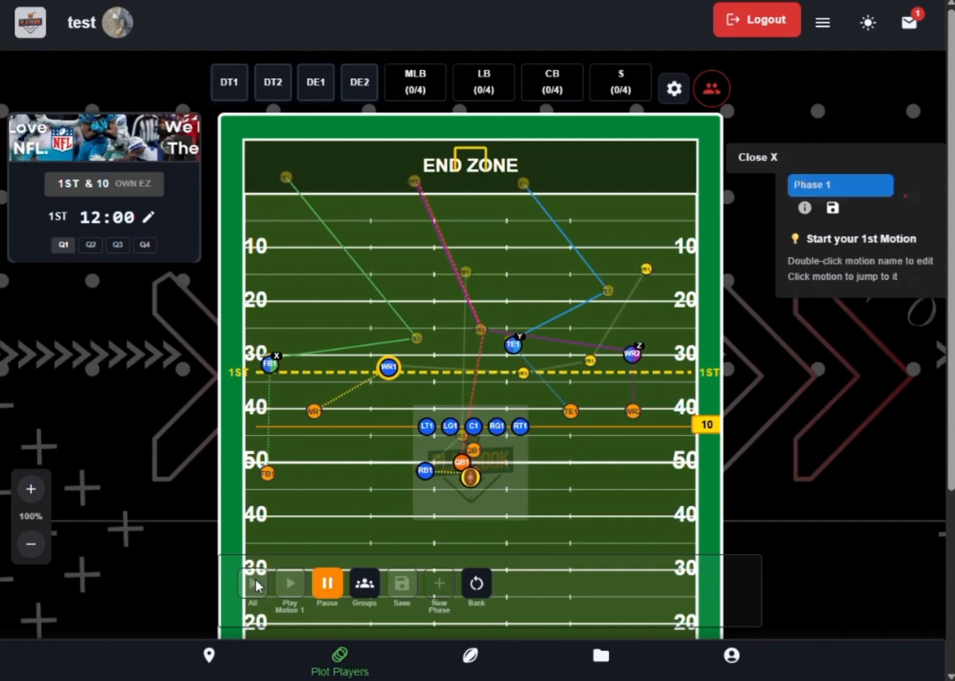
- View the form for adding a friend by email and close it without sending a request
click(822, 22)
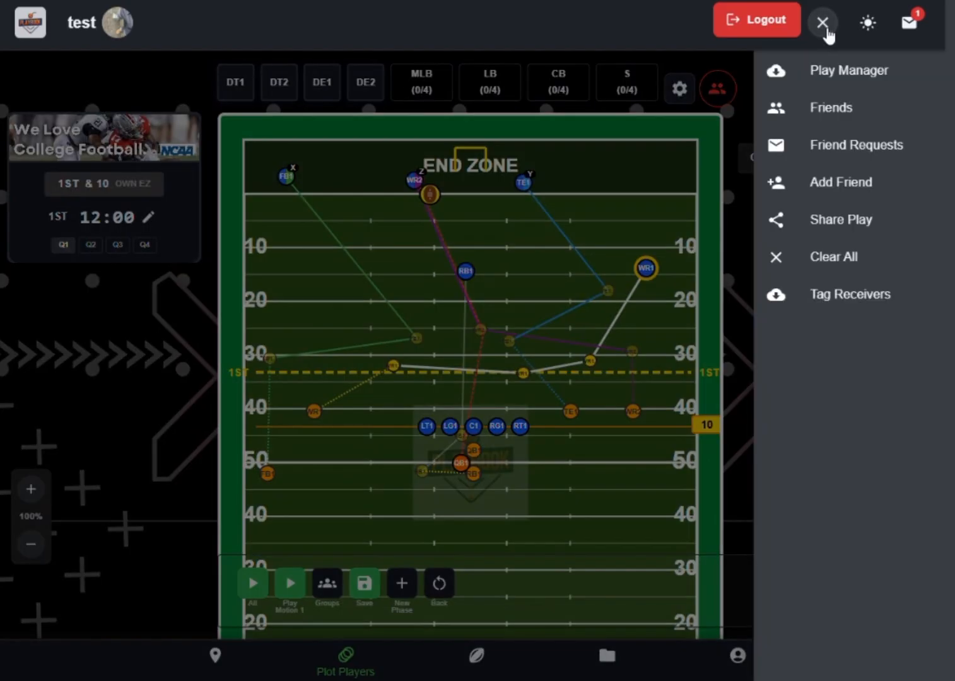
click(844, 187)
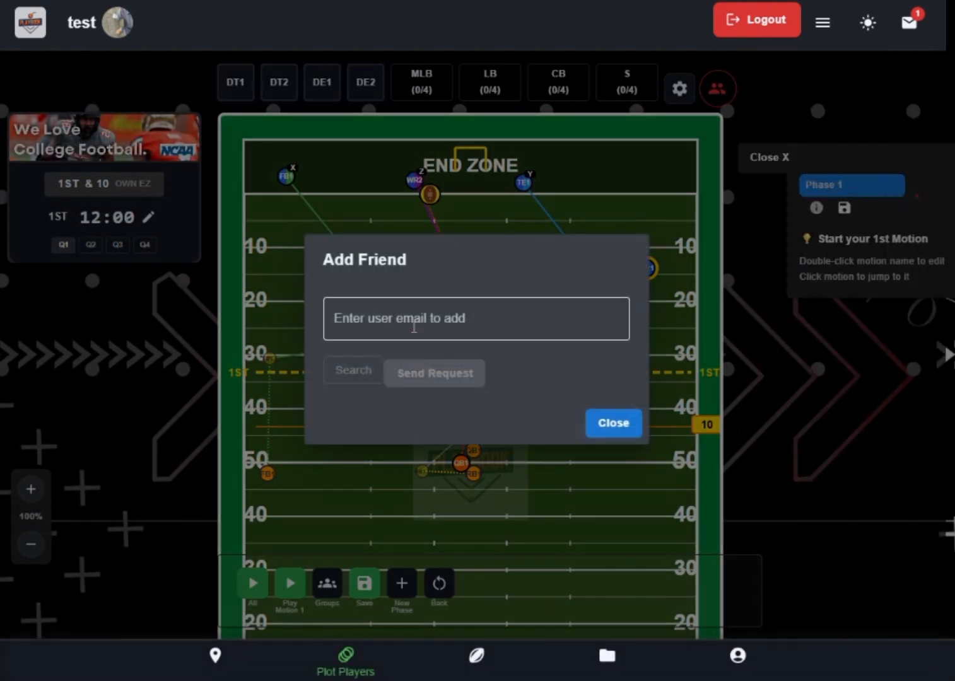
click(609, 423)
- Examine the Play Manager's options for naming and saving the current play and its list of saved plays
click(822, 24)
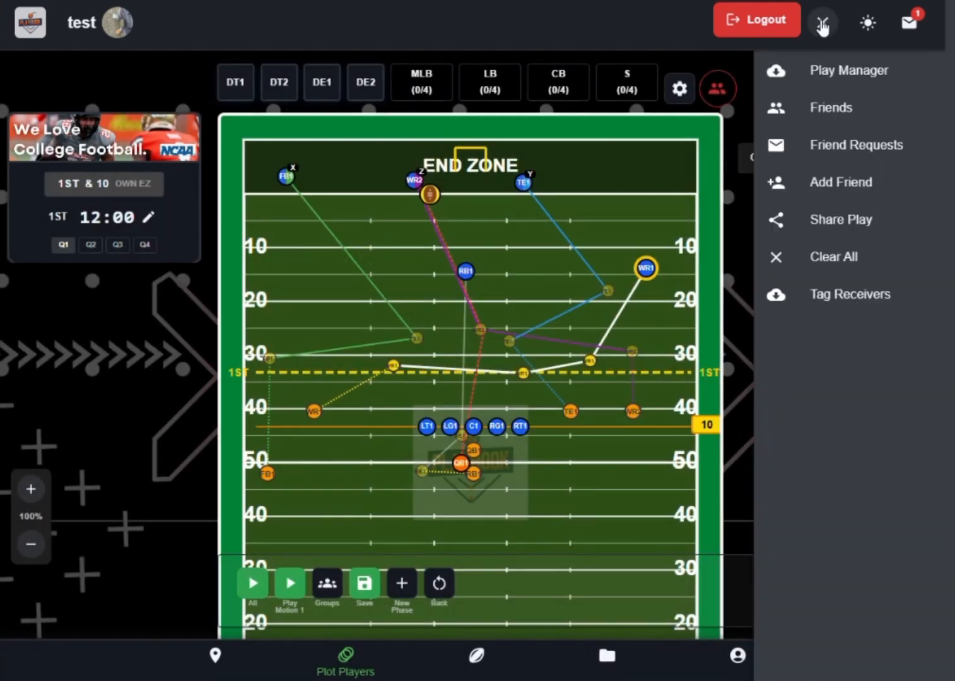
click(861, 74)
click(413, 272)
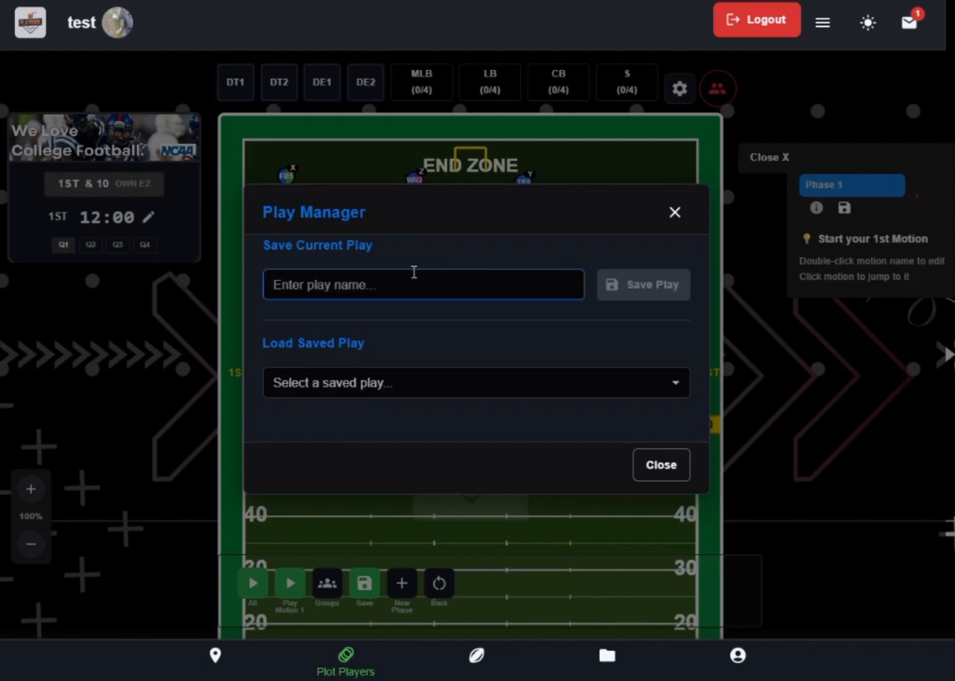
click(365, 376)
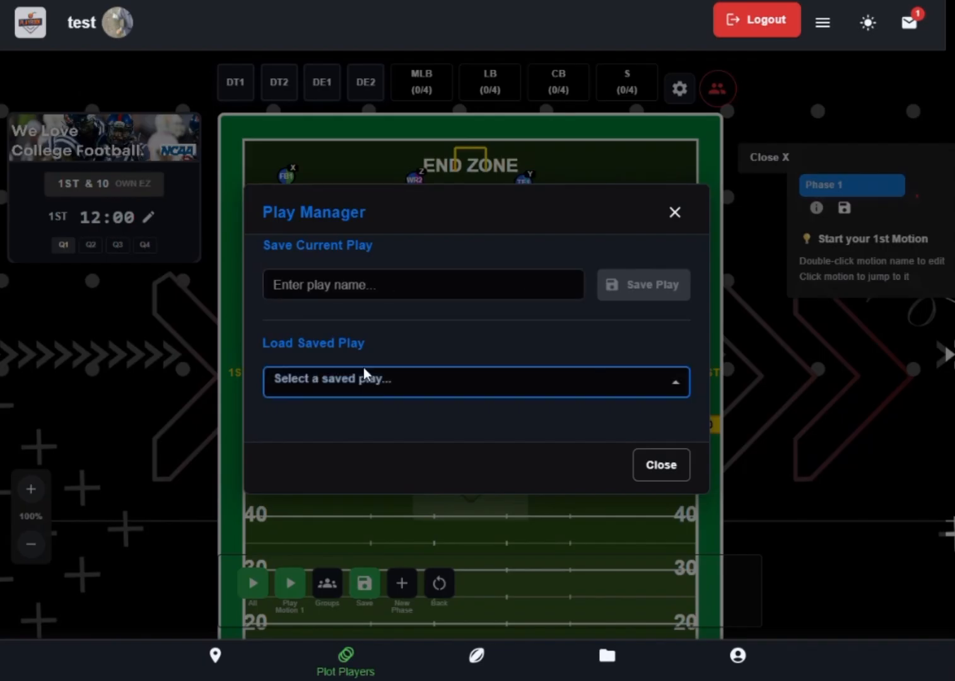
click(676, 212)
- Share the play with the second friend in the friend list and close the sharing dialog
click(822, 24)
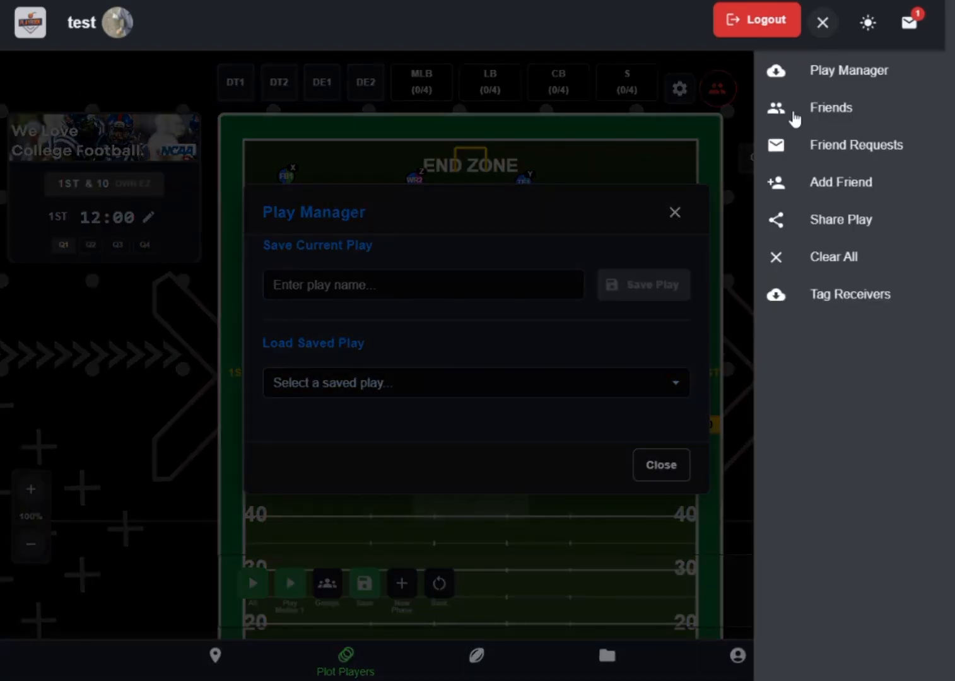
click(920, 226)
click(441, 322)
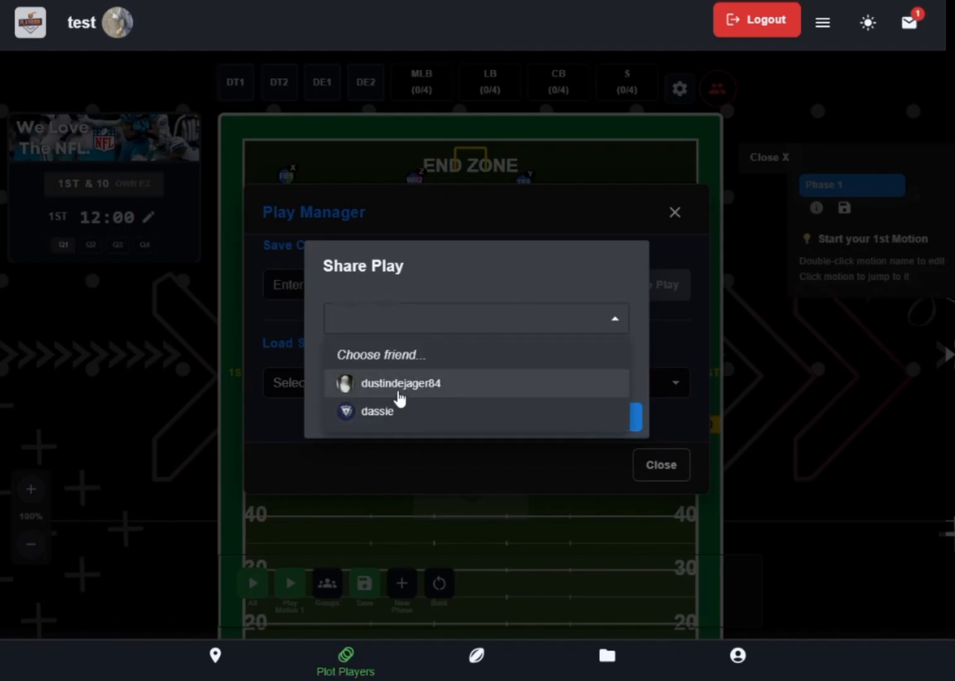
click(375, 411)
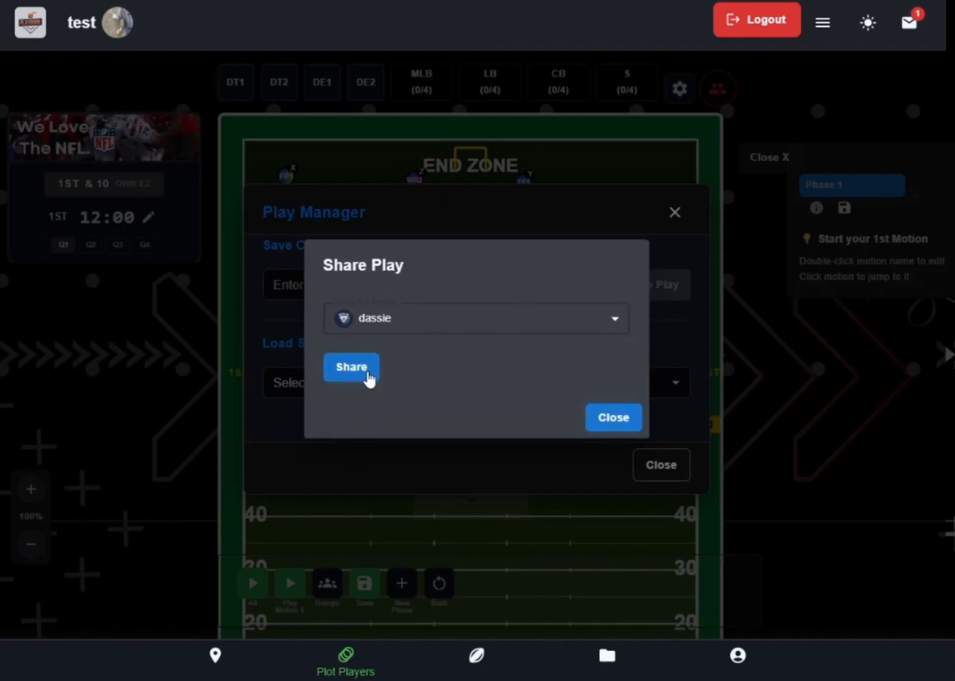
click(368, 377)
click(605, 427)
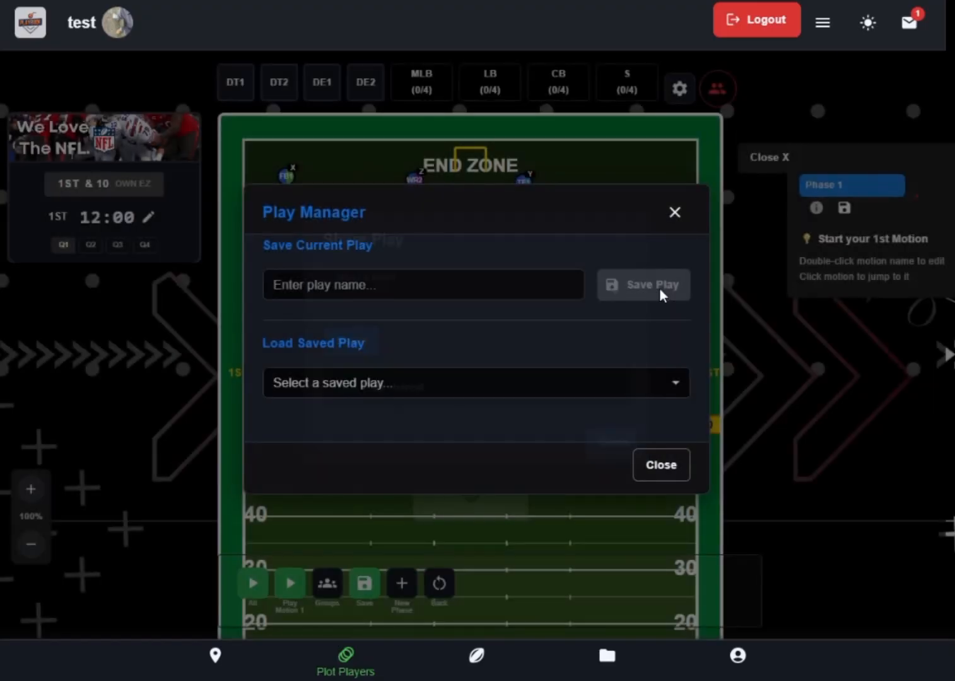
- Review the received plays, close the open dialogs, and view the objective of Phase 1
click(909, 22)
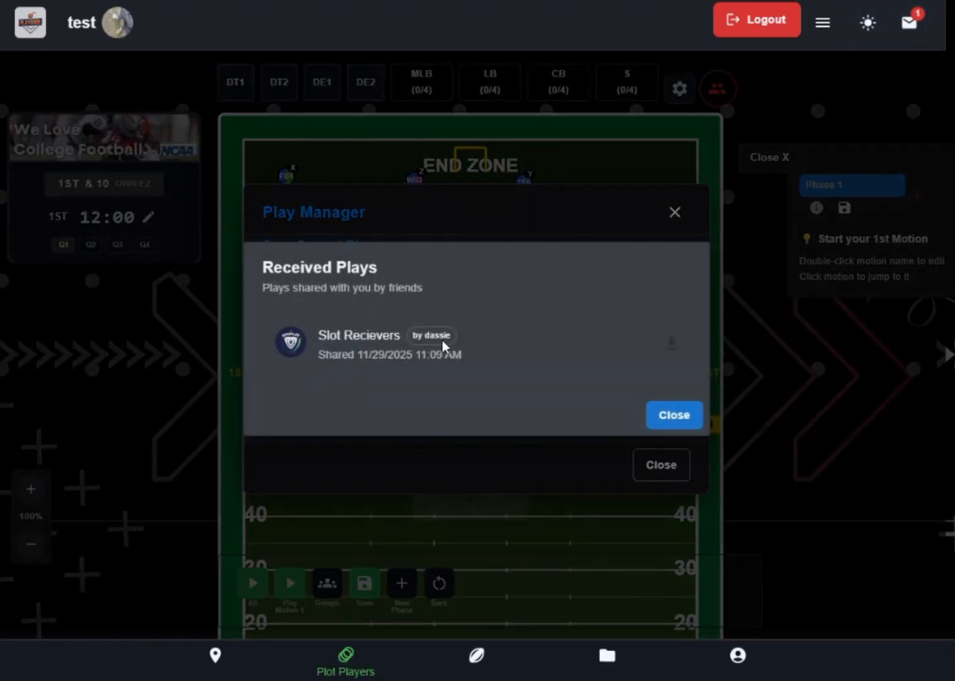
click(674, 414)
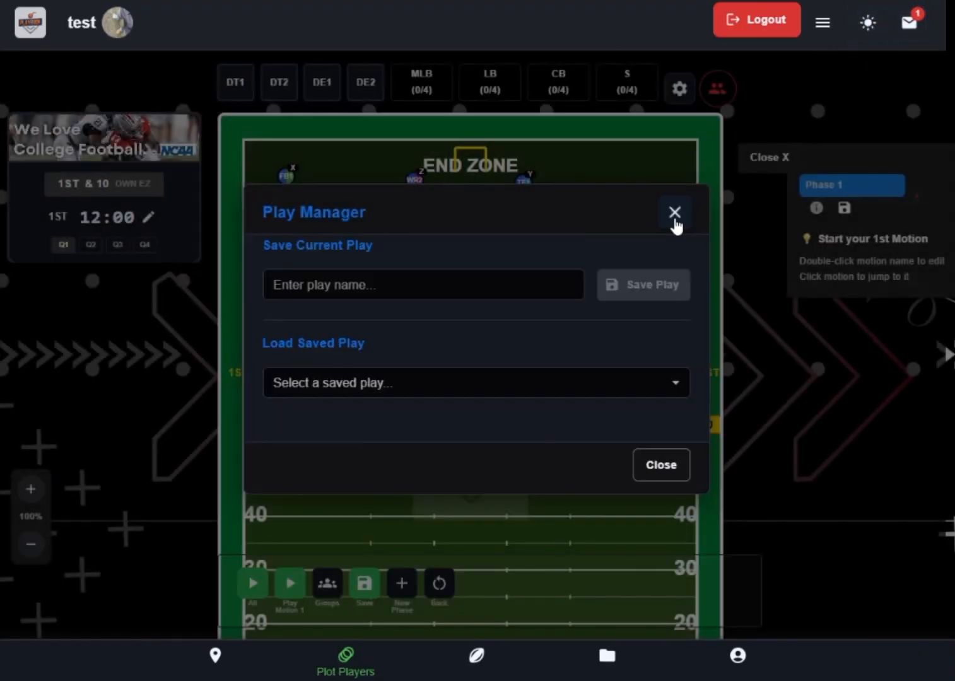
click(674, 214)
click(804, 208)
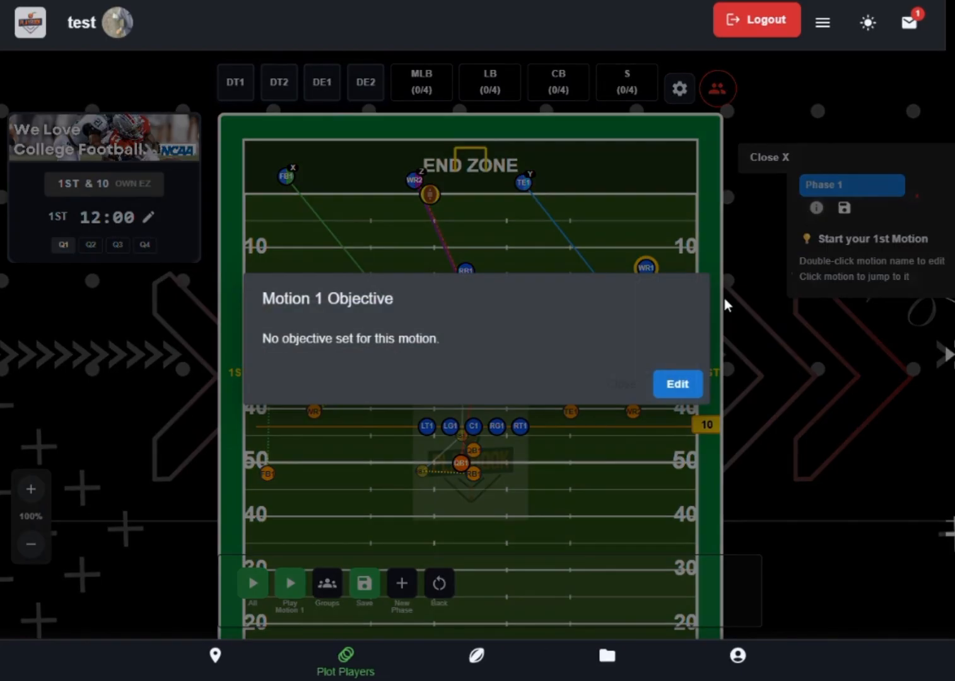
- Close the motion objective and replace the profile picture with logo1.jpg
click(616, 391)
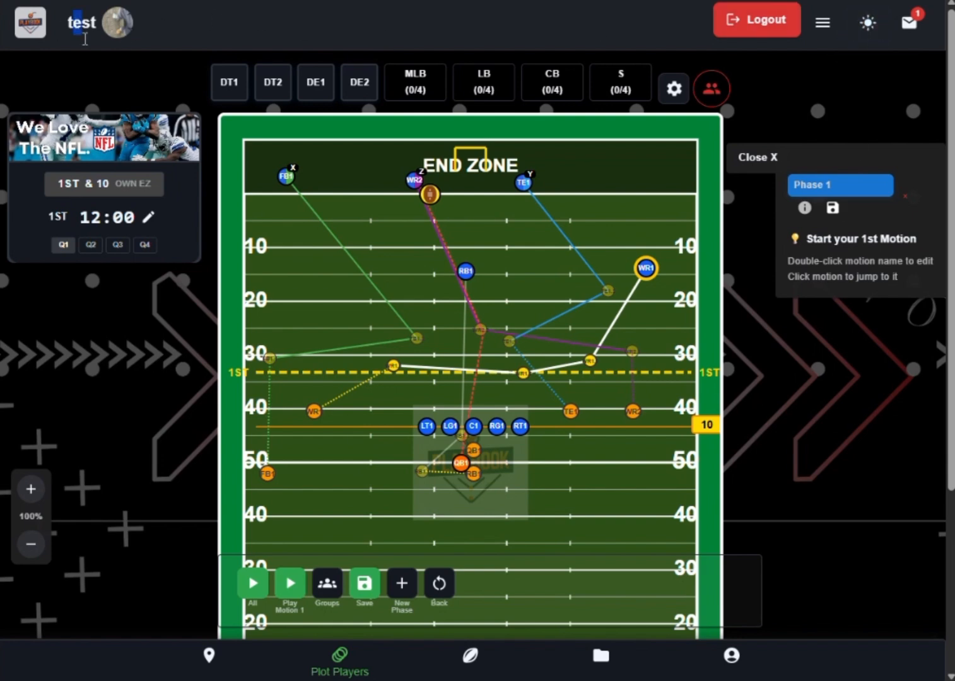
click(115, 28)
click(474, 335)
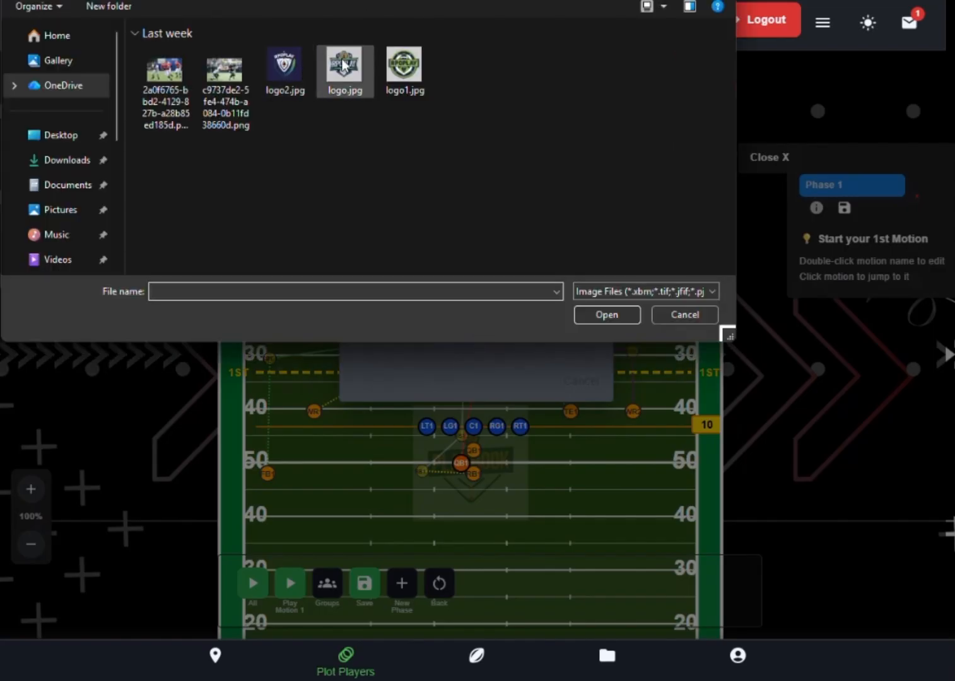
click(404, 65)
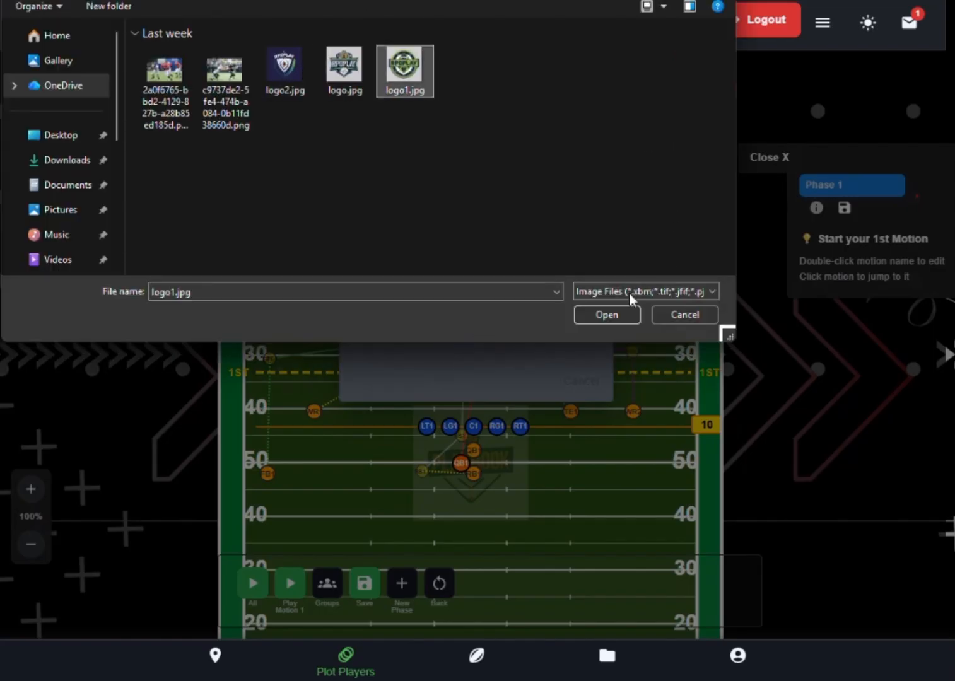
click(606, 314)
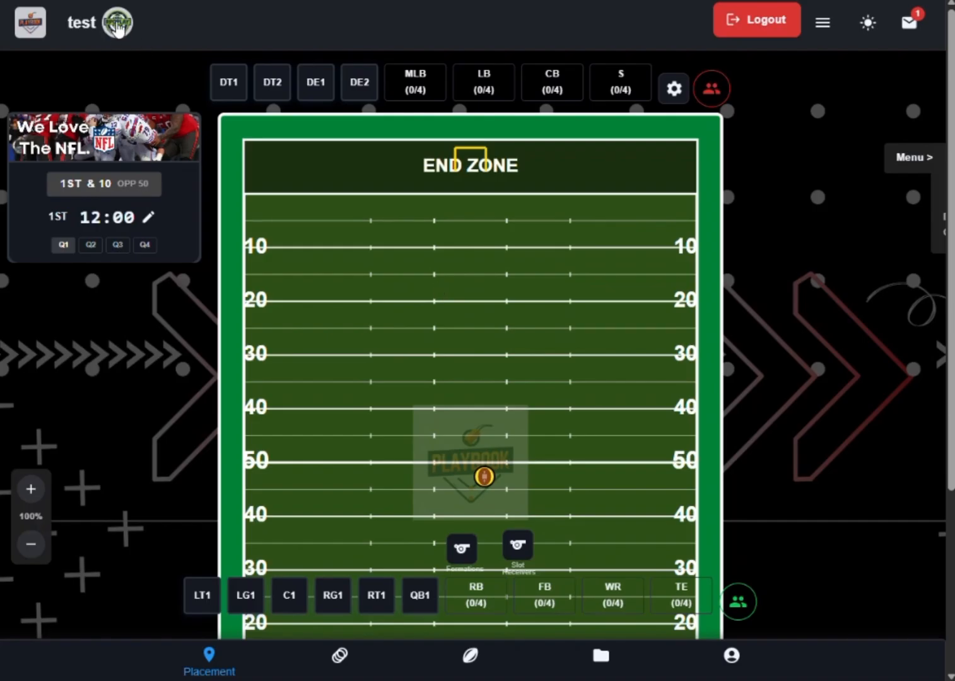
- Load the shared play "Slot Recievers" from the received plays onto the field
scroll(489, 279, down, 4)
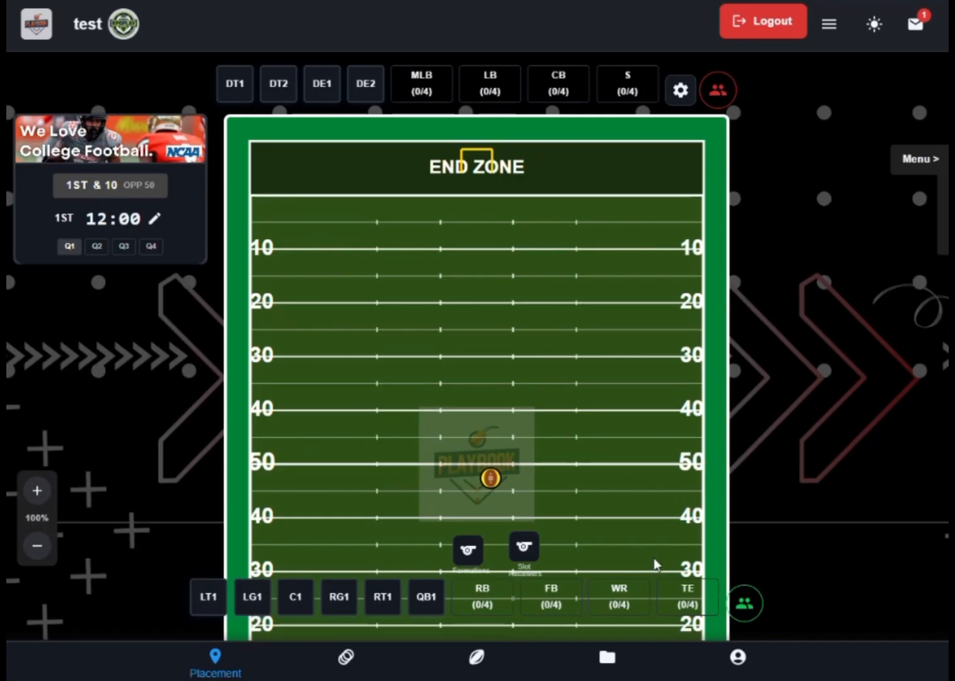
click(915, 24)
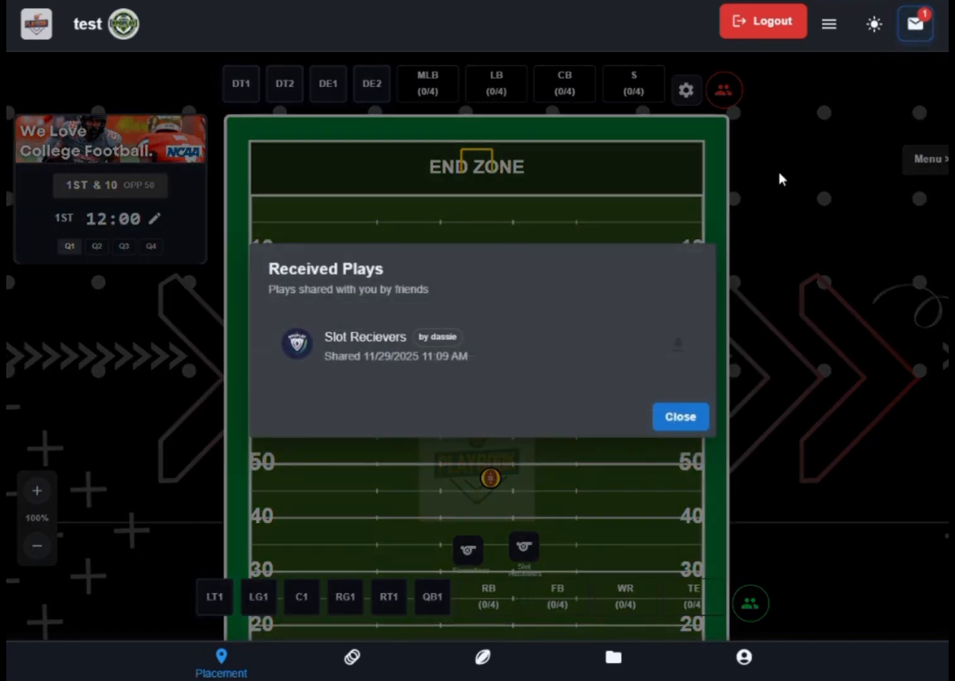
click(675, 349)
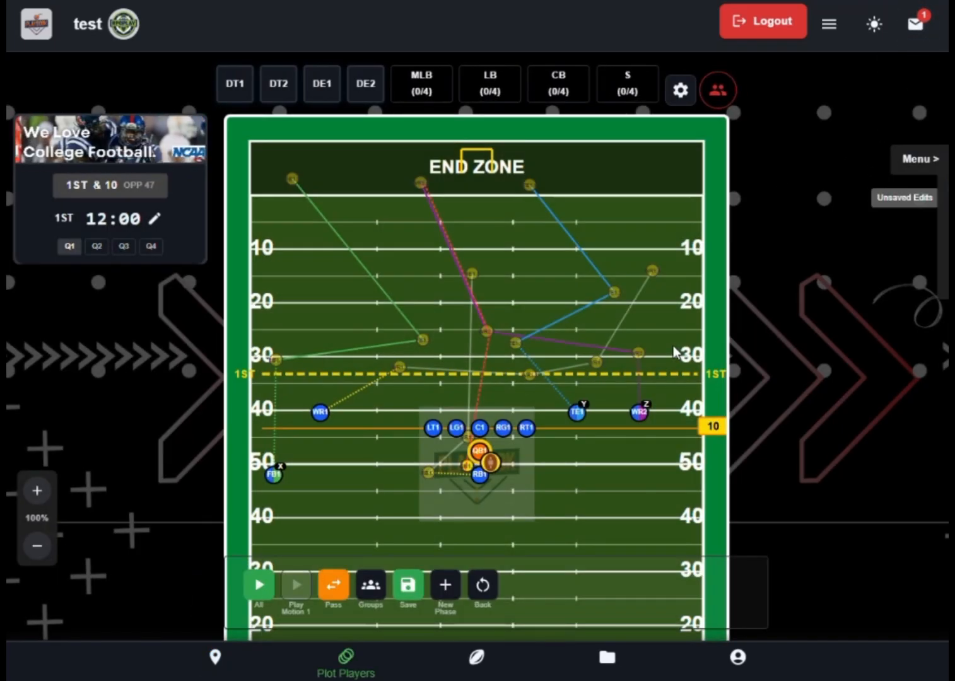
- Add the 4-3 Defense formation against the loaded play
click(680, 89)
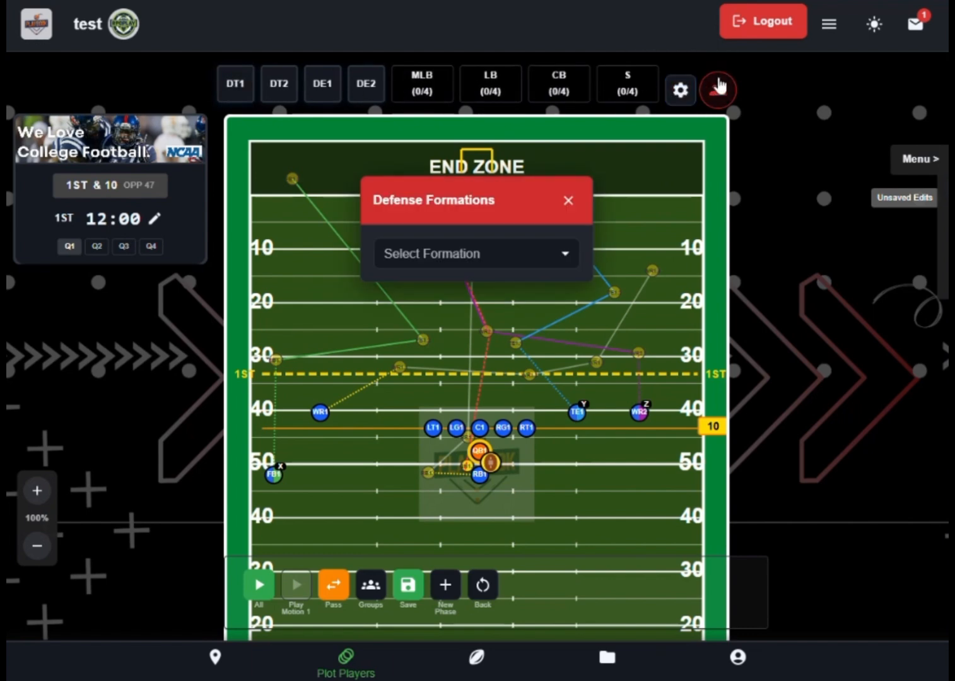
click(486, 264)
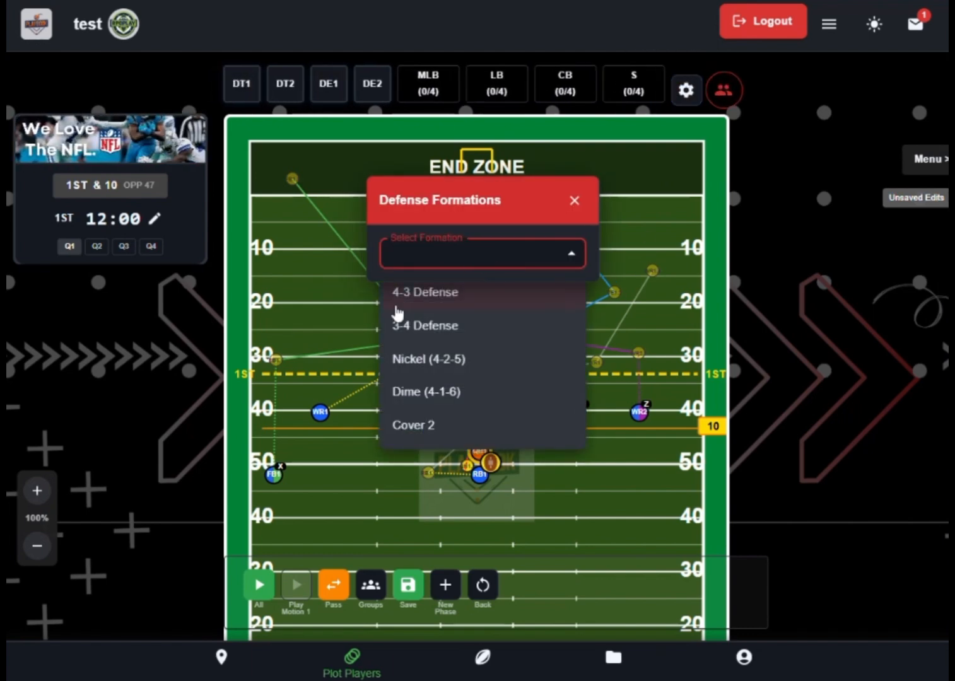
click(434, 327)
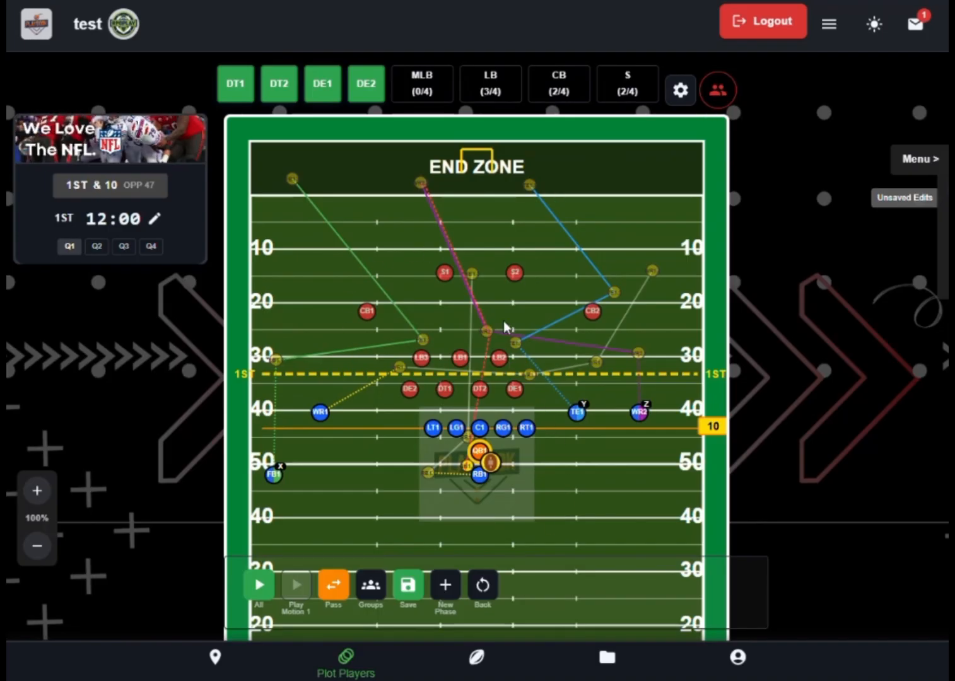
- In player placement mode, shift defenders DE1 and DT2 slightly outward toward the TE1 side of the line
click(208, 661)
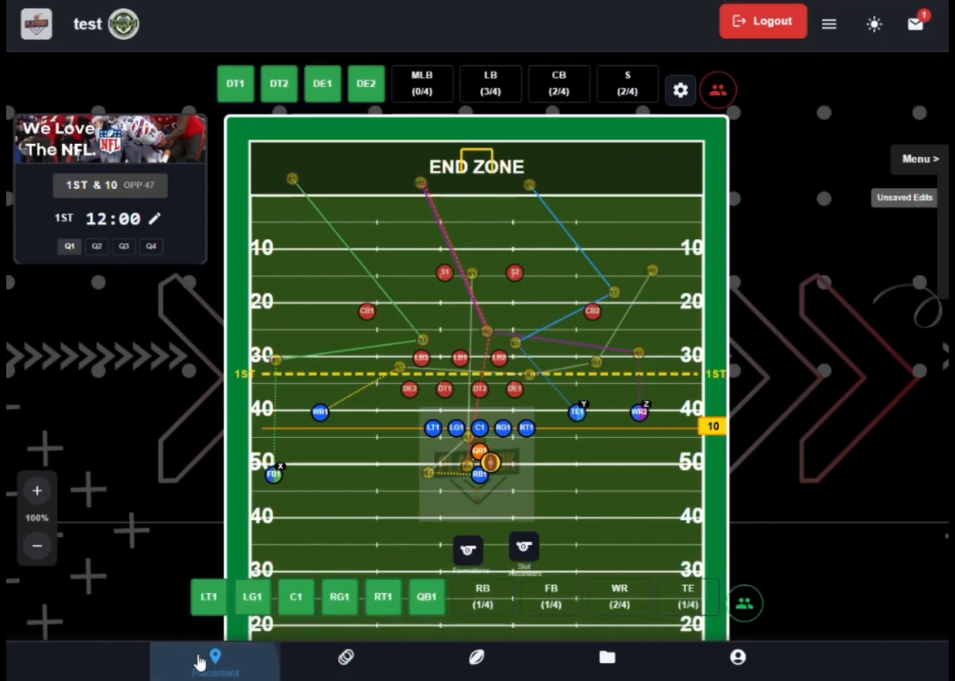
click(518, 391)
click(536, 390)
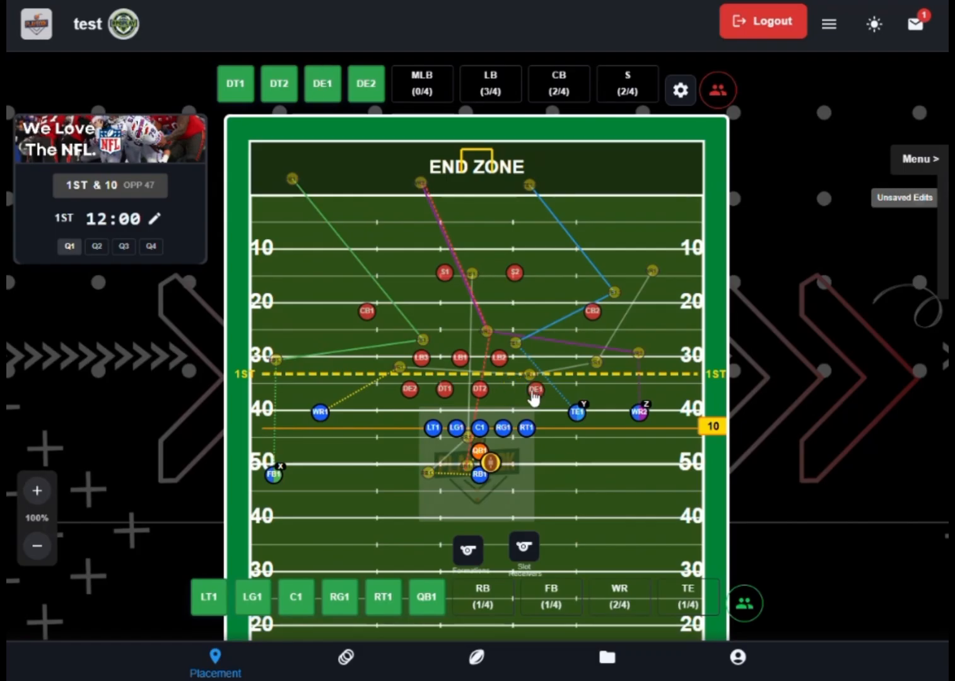
click(482, 389)
click(494, 387)
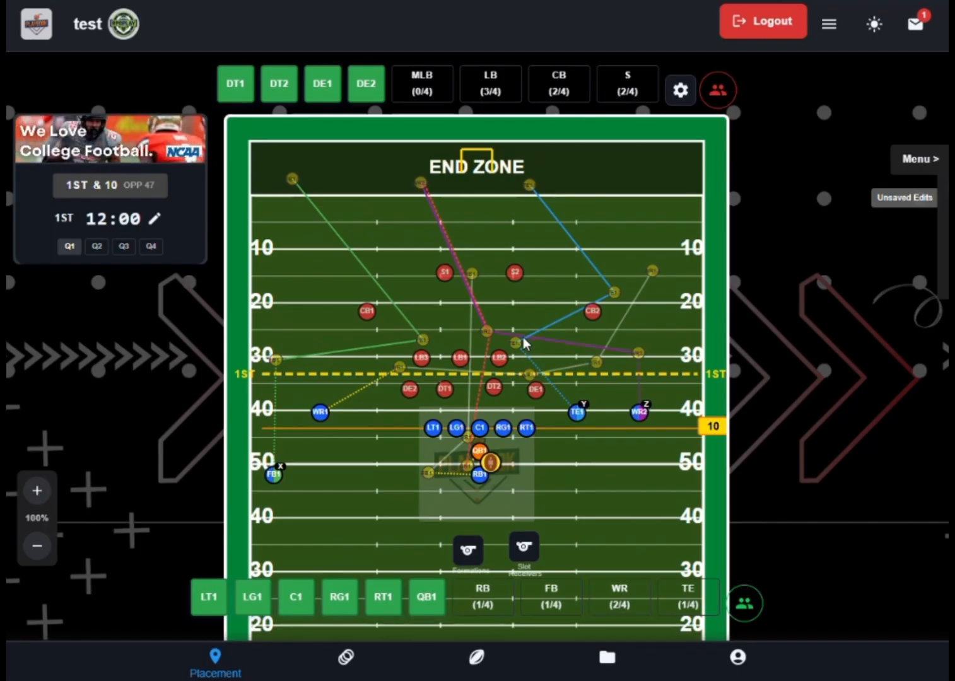
- Return to plotting players and run the full play animation against the defense
scroll(507, 346, down, 3)
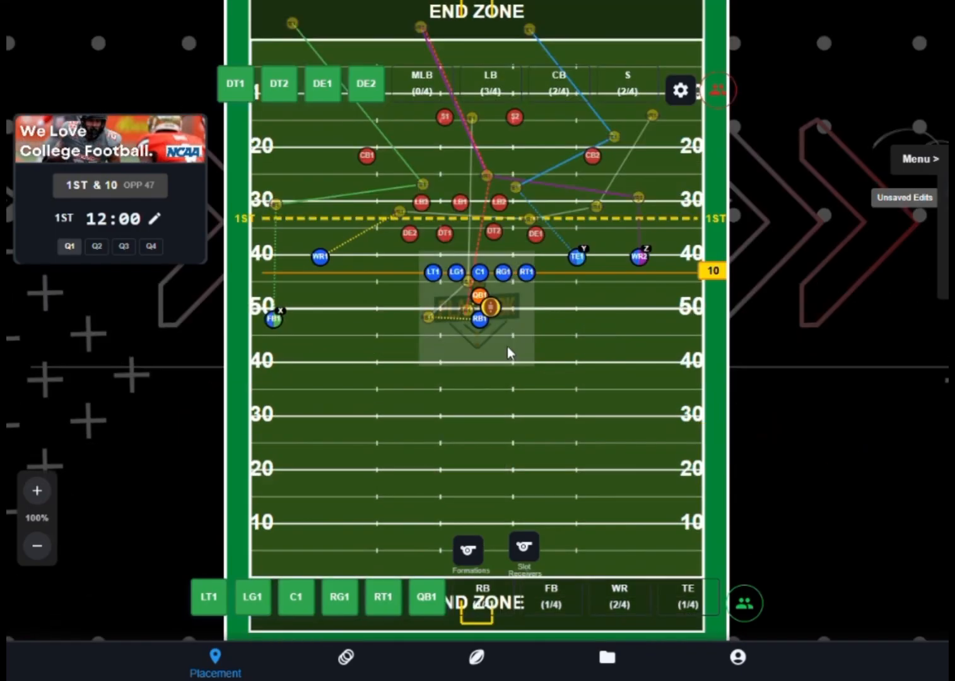
scroll(507, 346, up, 1)
click(346, 659)
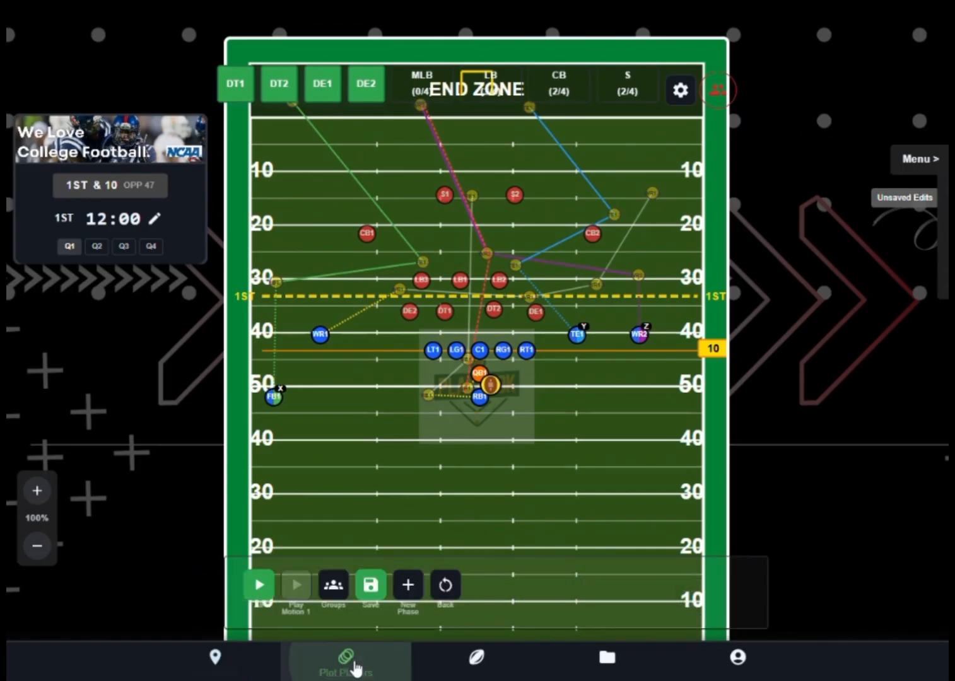
click(259, 585)
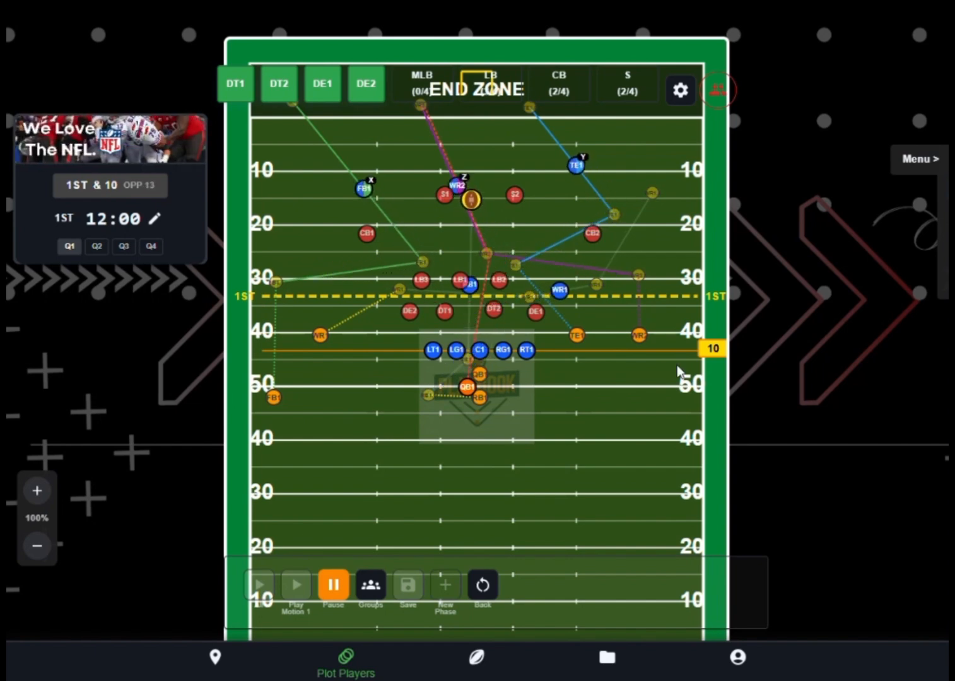
scroll(618, 369, up, 2)
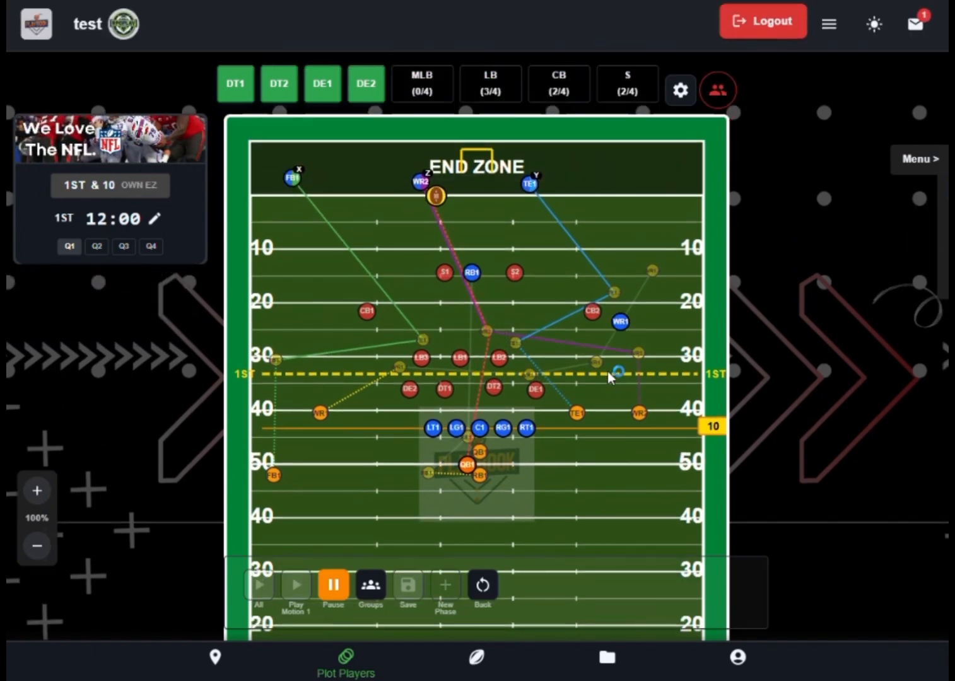
- Enlarge the field to 125% and replay the full animation, pausing and resuming it along the way
click(34, 495)
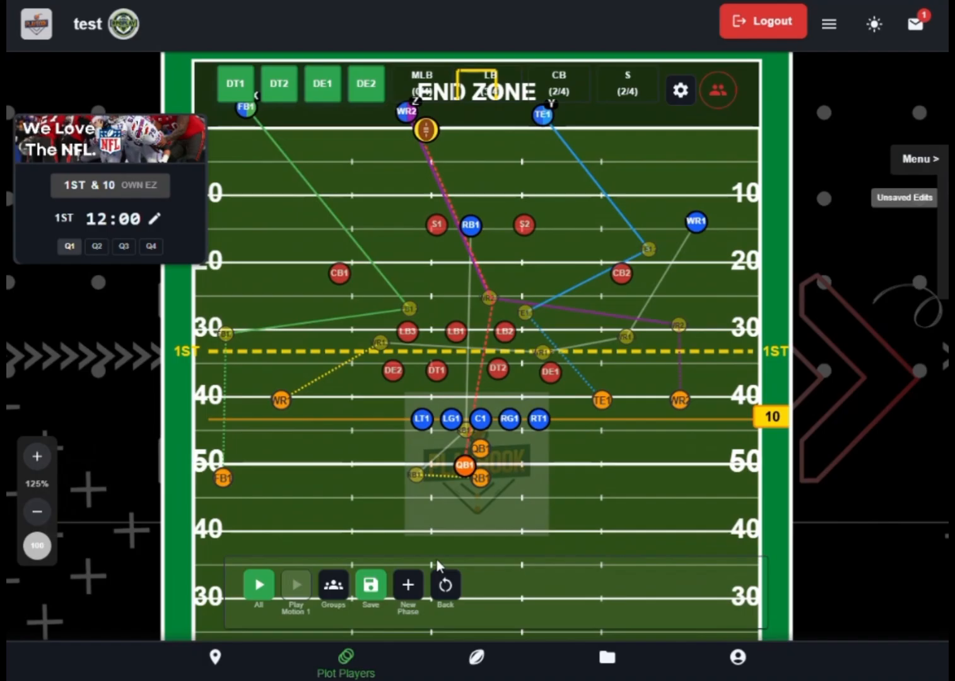
click(259, 584)
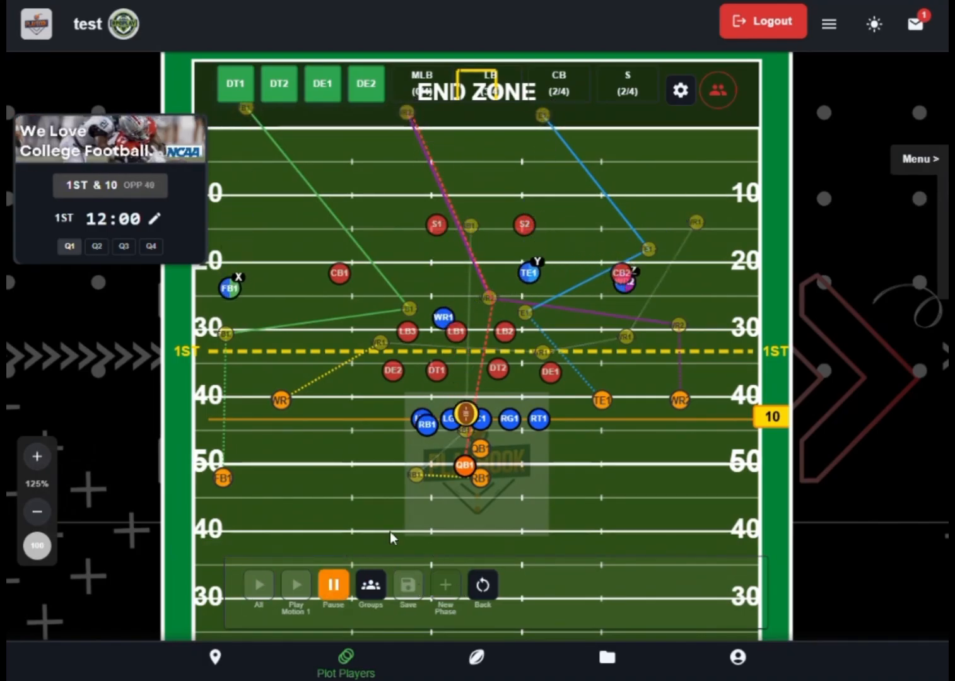
click(334, 585)
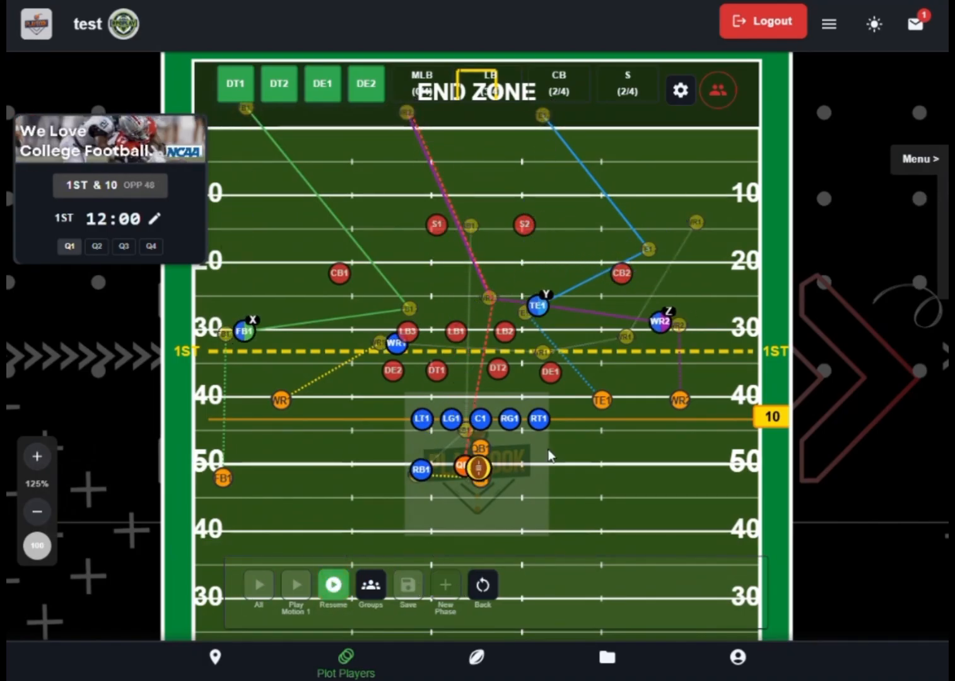
click(332, 585)
click(333, 586)
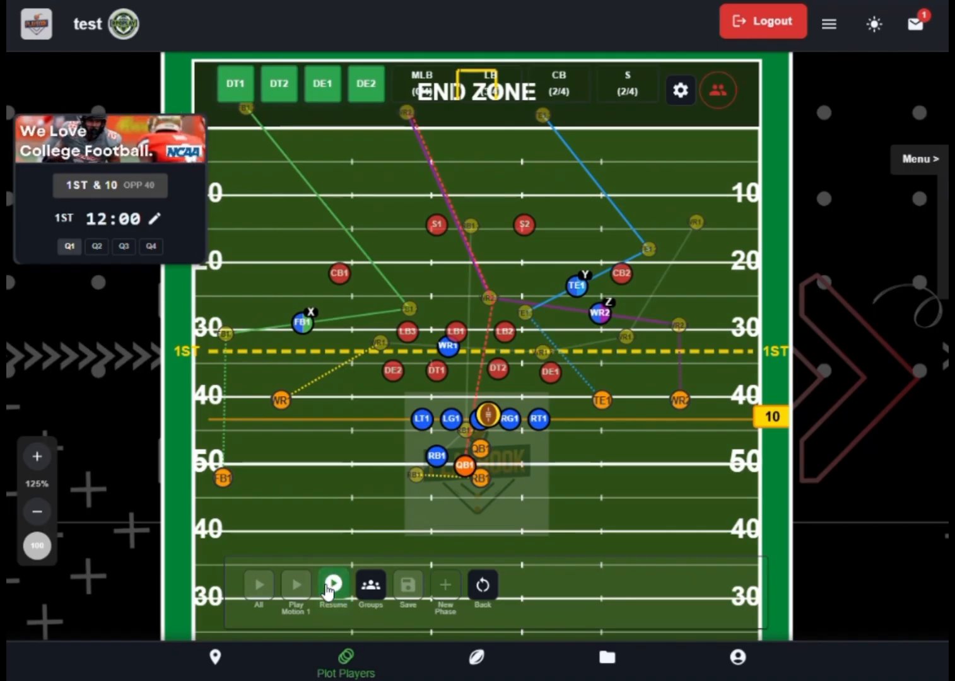
click(333, 585)
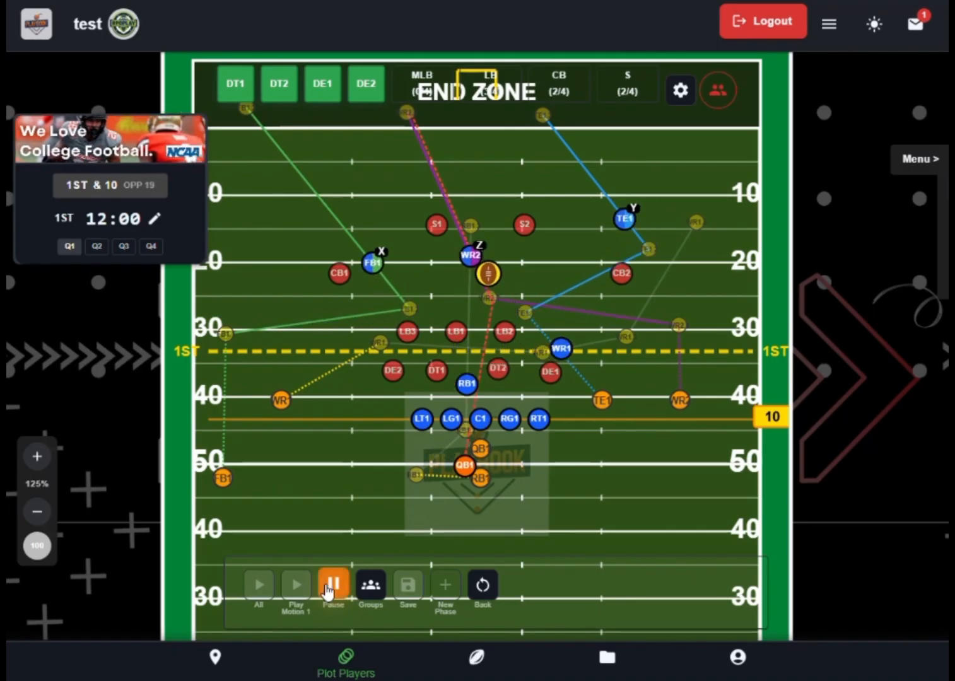